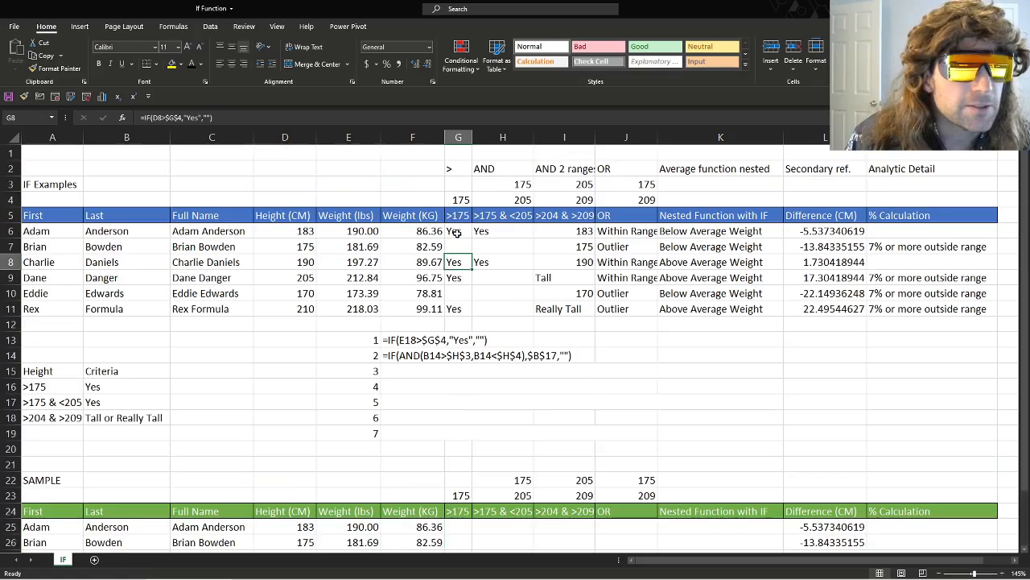
Step: Examine the example IF formula in the >175 column and the heights in D6:D11 that it tests
{"action": "left_click", "coordinate": [454, 232]}
{"action": "left_click", "coordinate": [459, 221]}
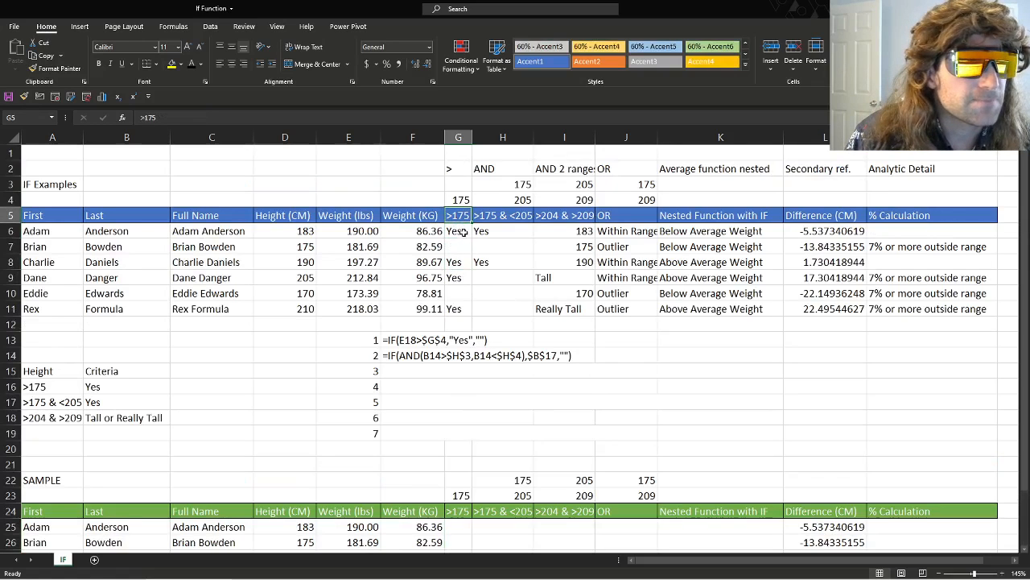
{"action": "left_click", "coordinate": [463, 232]}
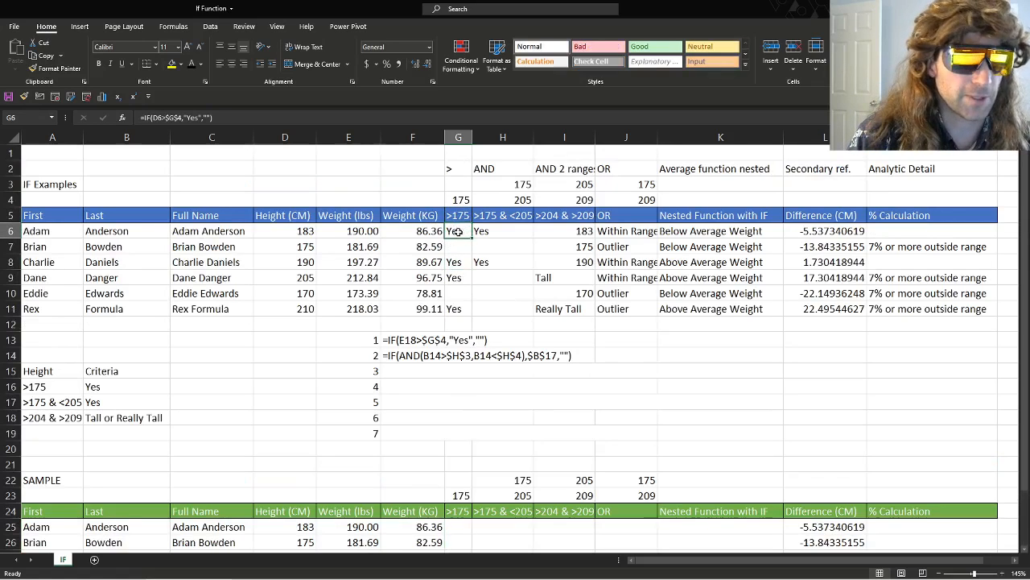
{"action": "left_click", "coordinate": [427, 237]}
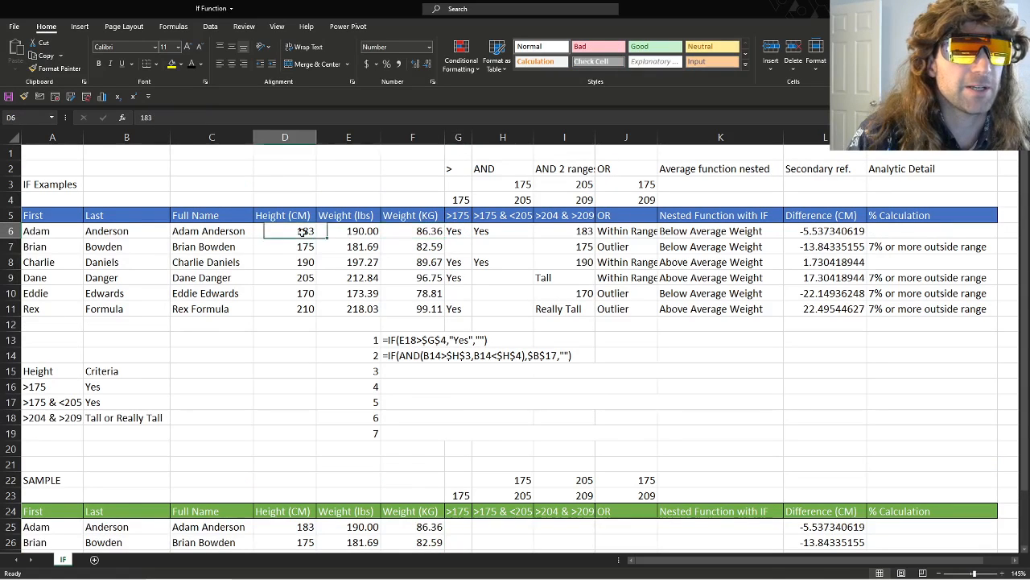
{"action": "left_click_drag", "start_coordinate": [283, 233], "coordinate": [280, 310]}
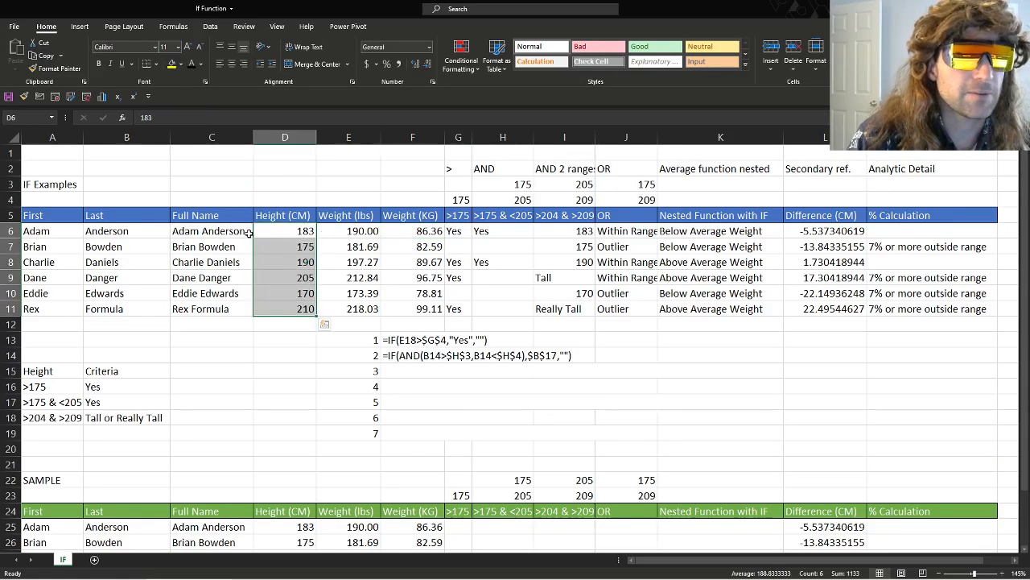
{"action": "left_click", "coordinate": [461, 231]}
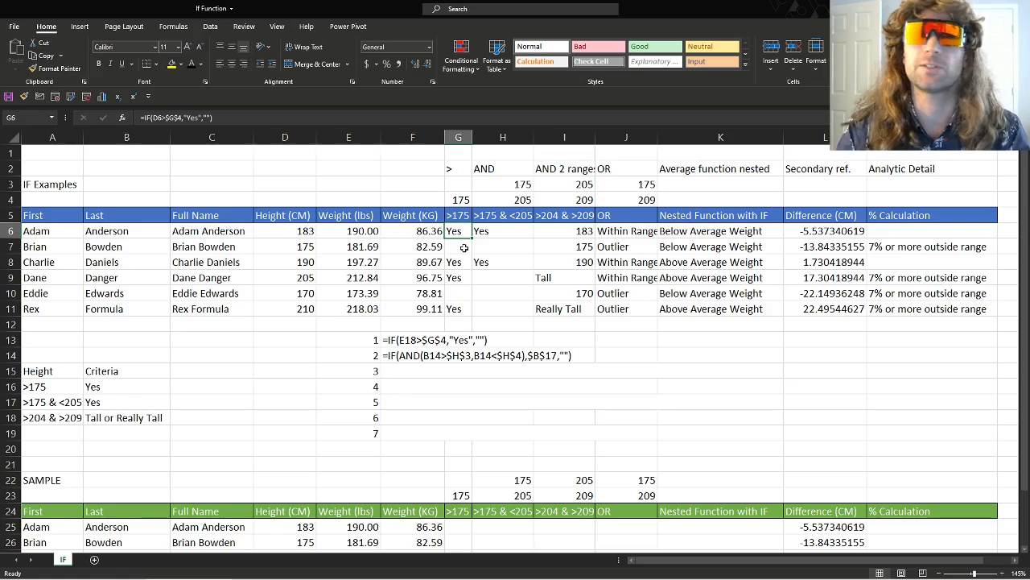
Step: Start an IF formula in G25 of the sample table, testing whether D25 is greater than the absolute reference $G$23
{"action": "scroll", "coordinate": [485, 292], "scroll_direction": "down", "scroll_amount": 3}
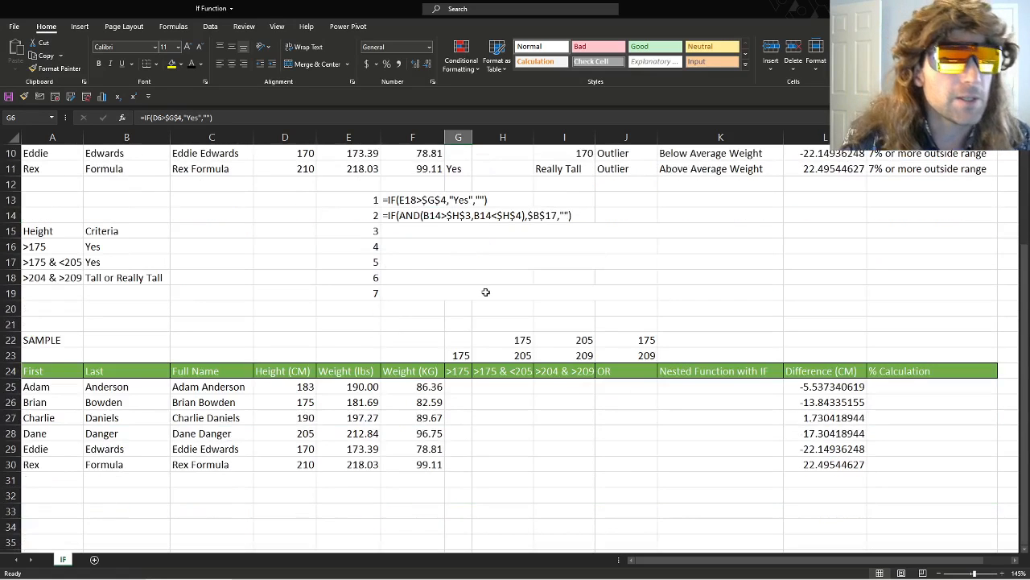
{"action": "left_click", "coordinate": [471, 388]}
{"action": "type", "text": "=IF("}
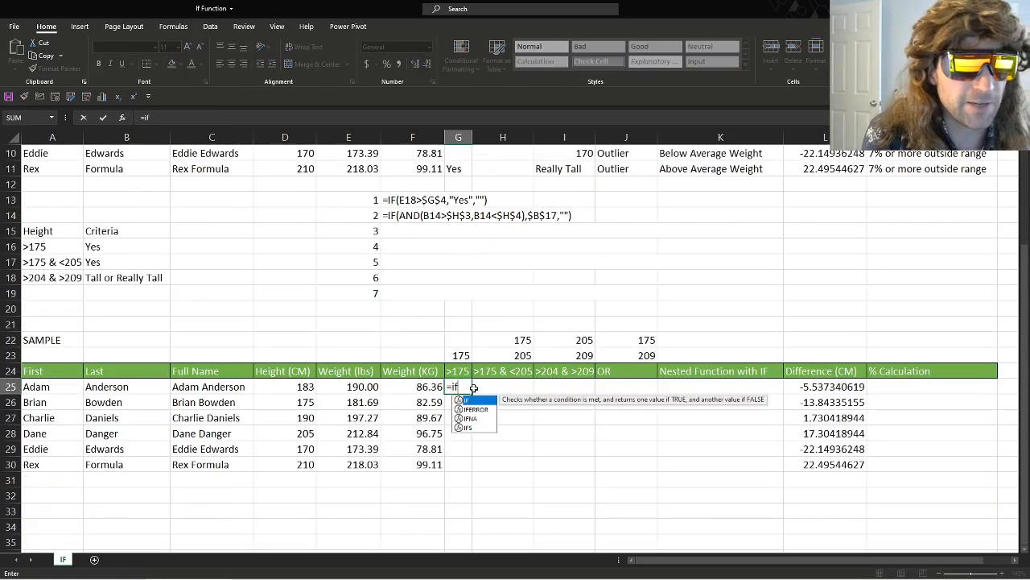
{"action": "left_click", "coordinate": [288, 386]}
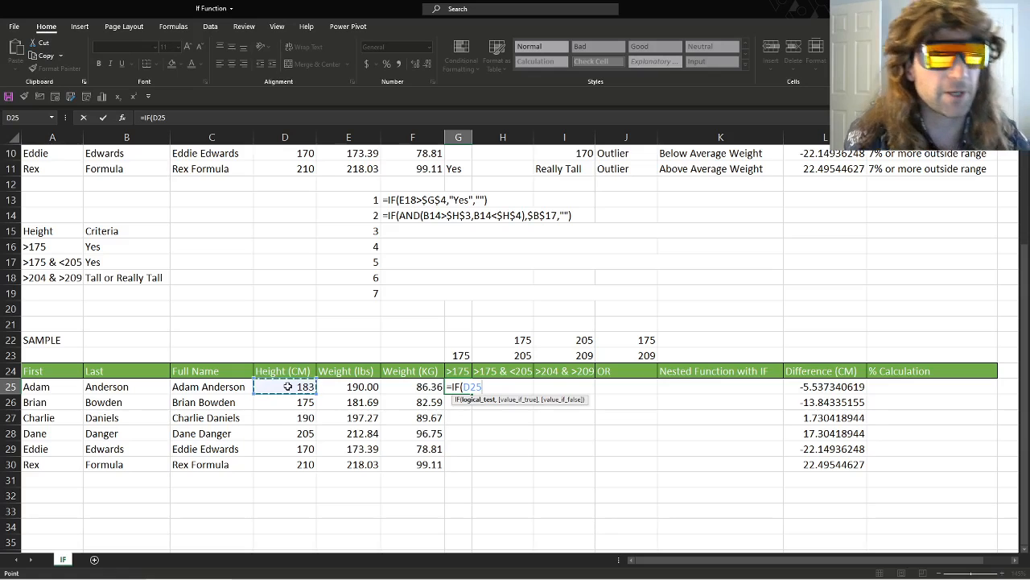
{"action": "type", "text": ","}
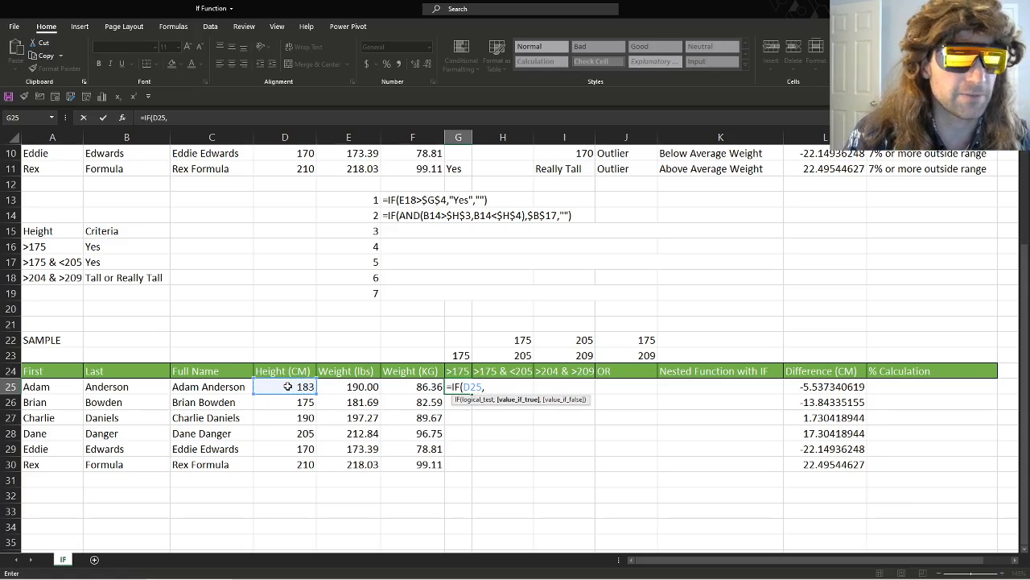
{"action": "key", "text": "BackSpace"}
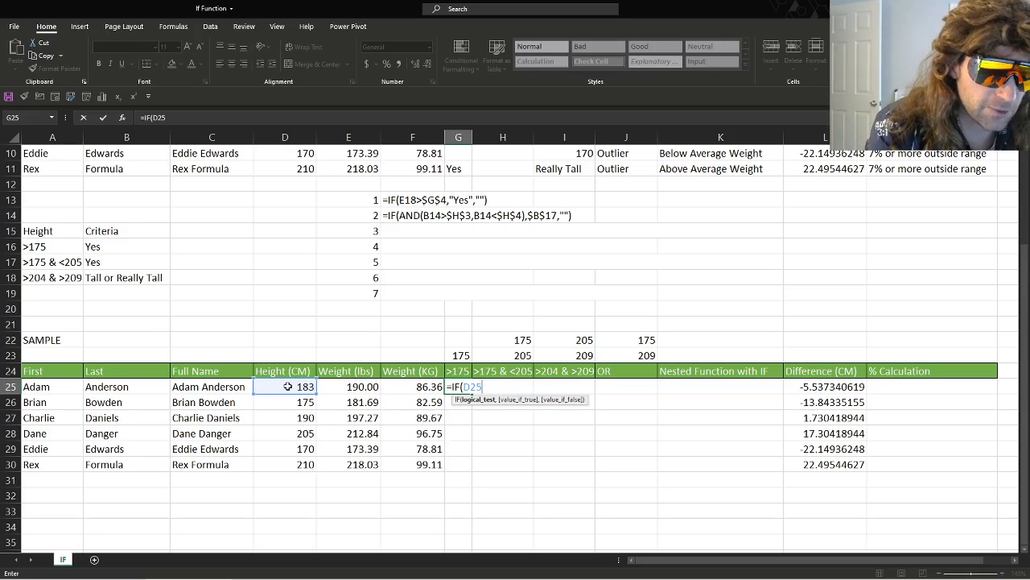
{"action": "left_click", "coordinate": [458, 355]}
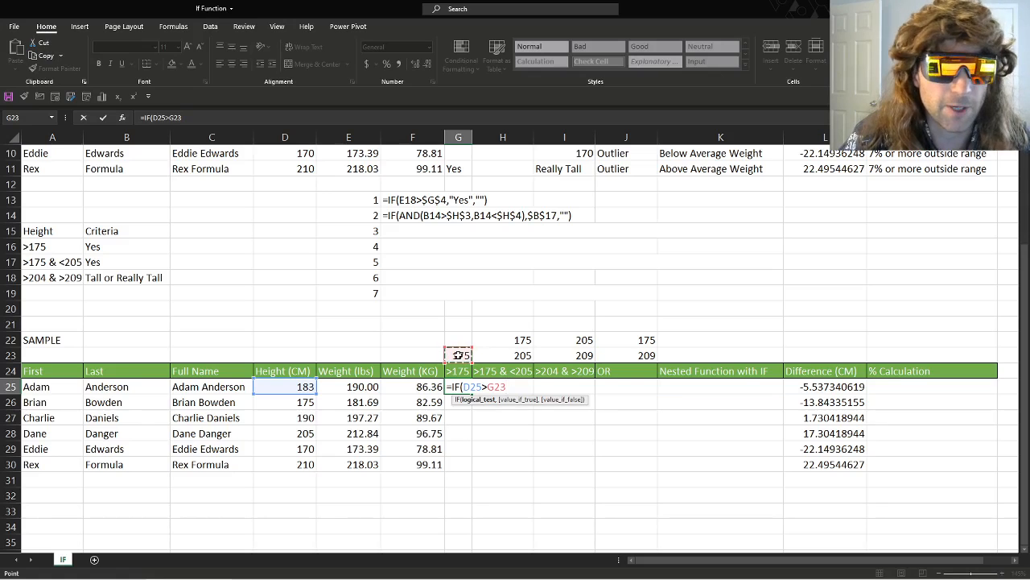
{"action": "key", "text": "F4"}
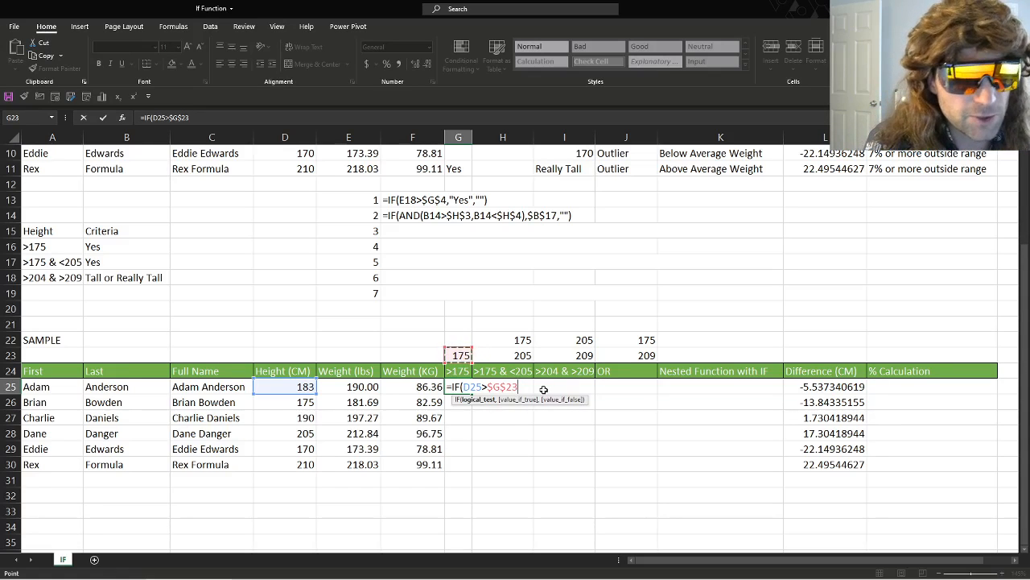
{"action": "type", "text": ","}
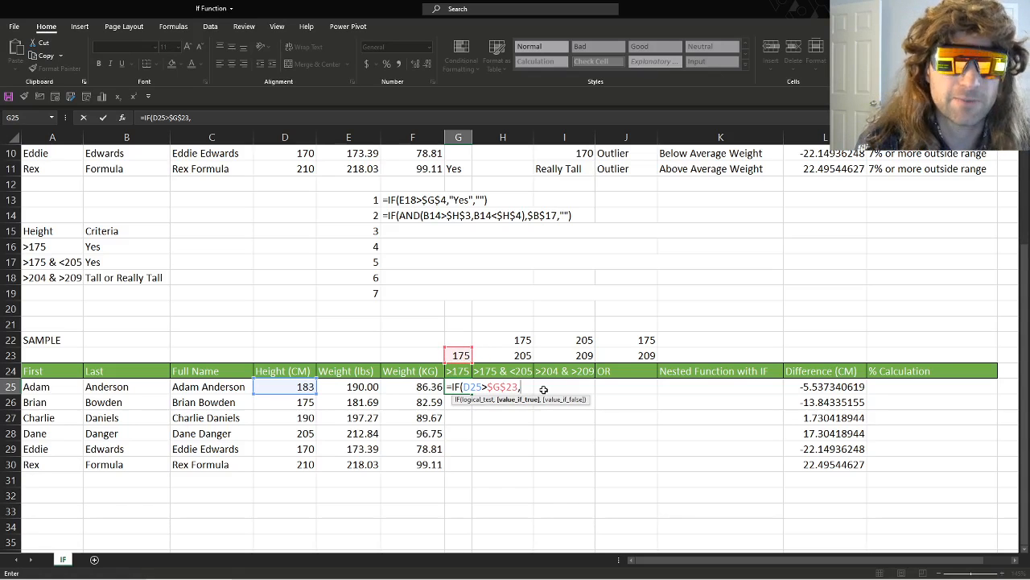
Step: Finish the G25 formula with "Yes" if true and empty text "" if false, and fill it down to G30
{"action": "type", "text": "\""}
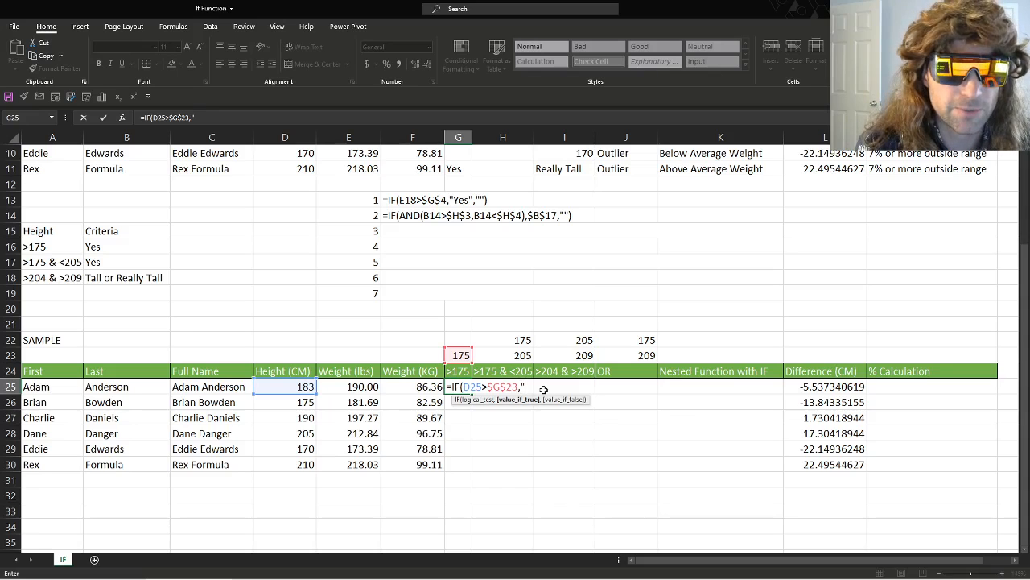
{"action": "type", "text": "Yes"}
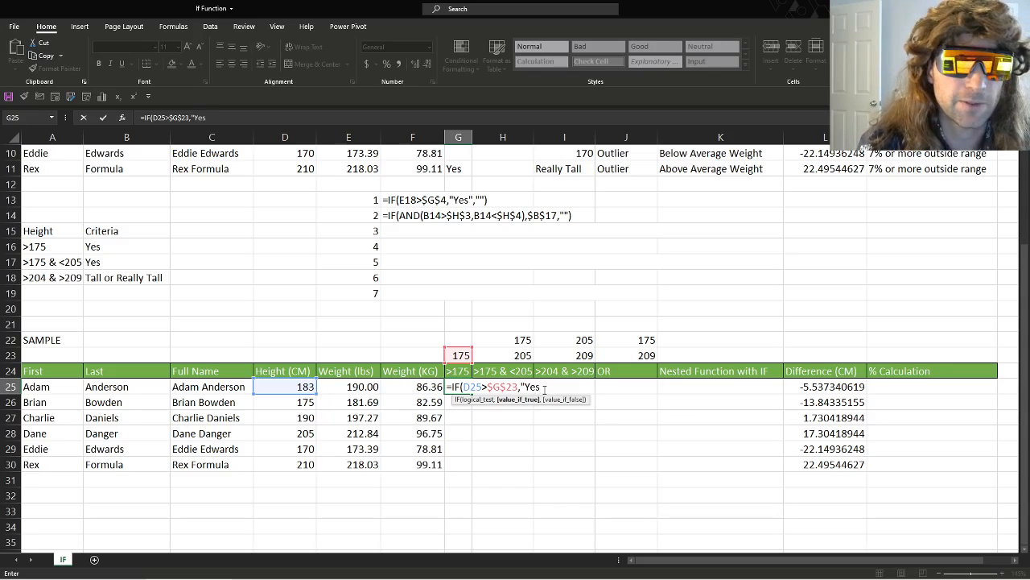
{"action": "type", "text": "\""}
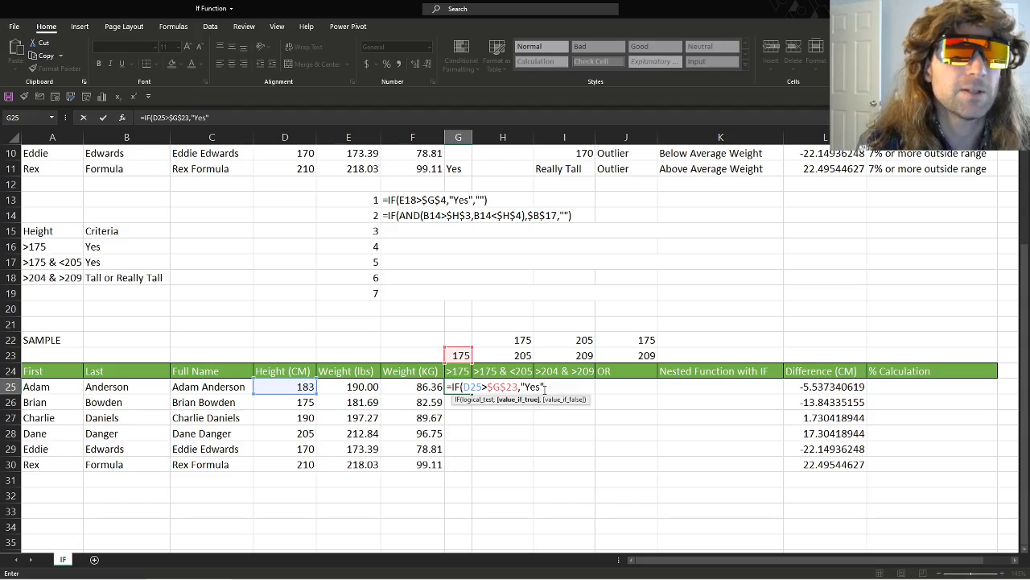
{"action": "type", "text": ","}
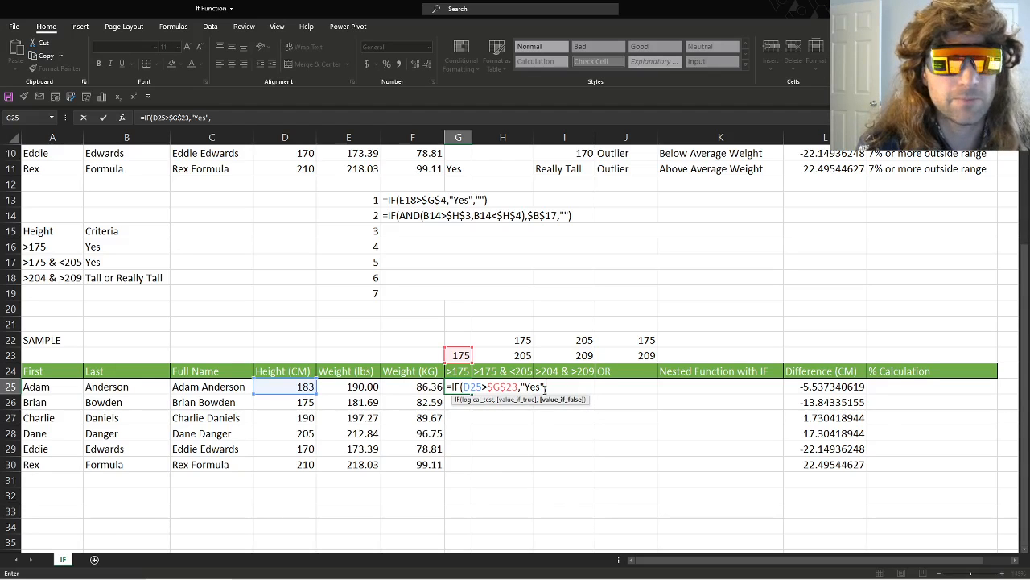
{"action": "type", "text": "\""}
{"action": "type", "text": "\")"}
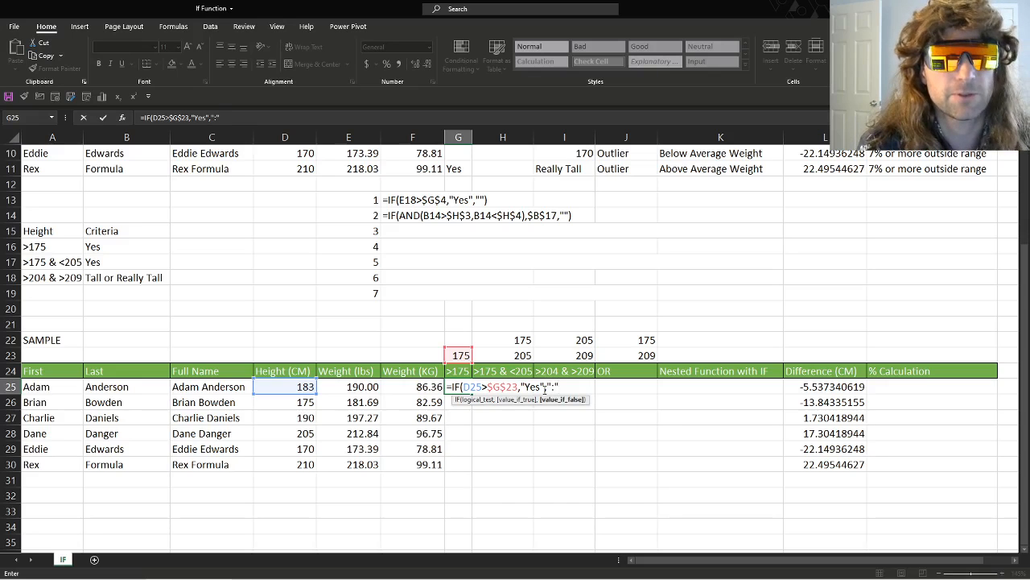
{"action": "key", "text": "BackSpace"}
{"action": "key", "text": "BackSpace"}
{"action": "type", "text": "\")"}
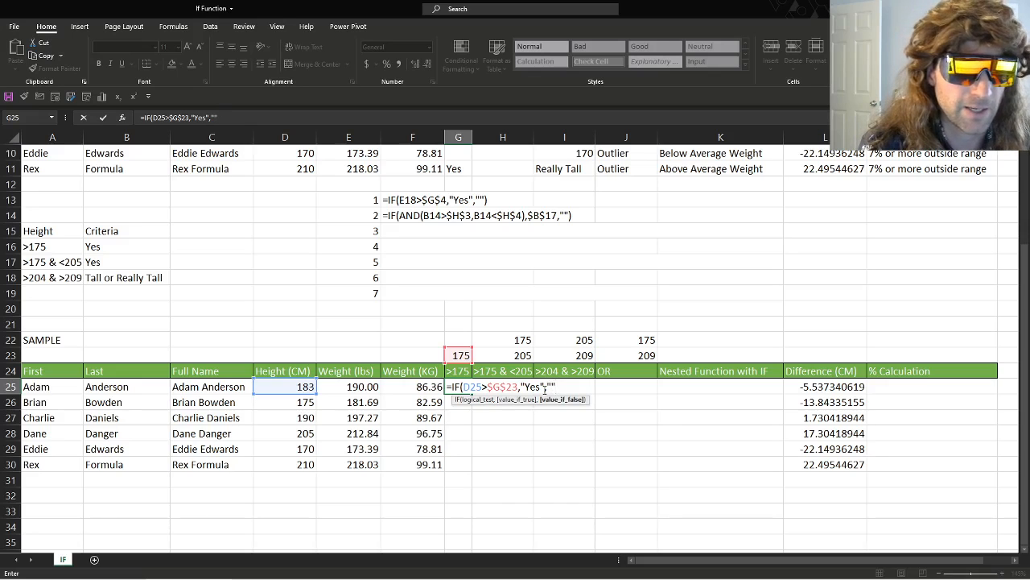
{"action": "key", "text": "Return"}
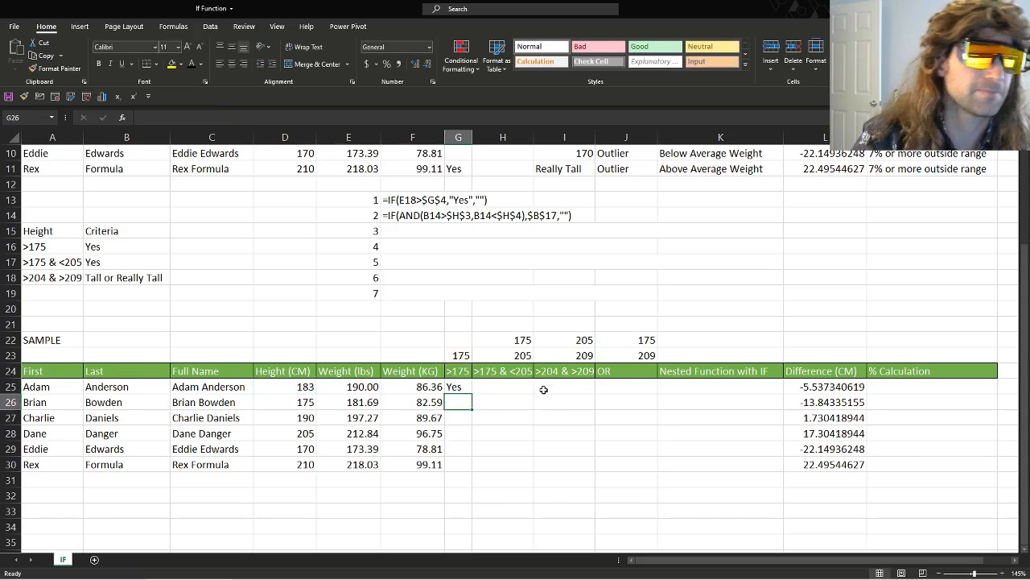
{"action": "left_click", "coordinate": [456, 386]}
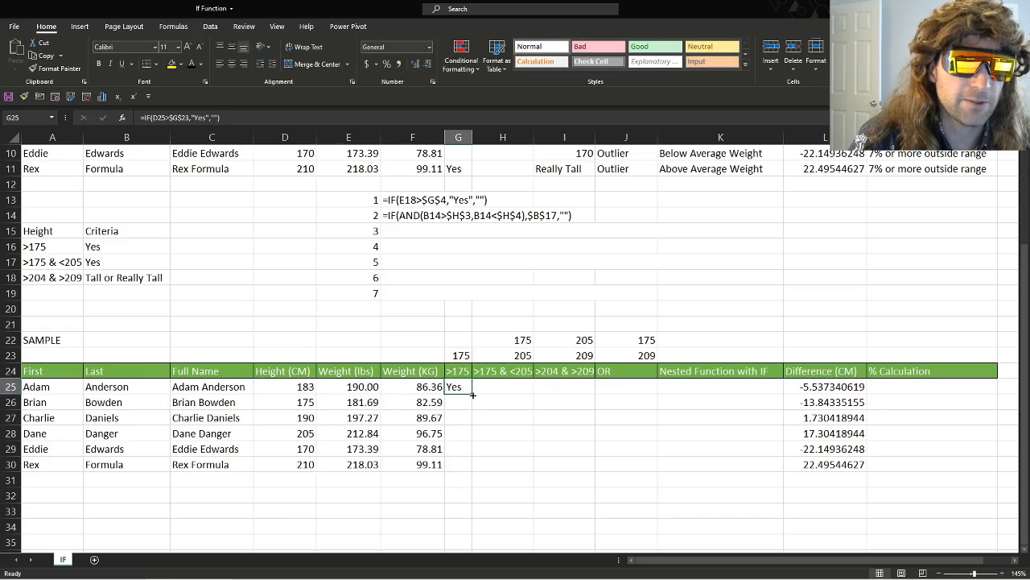
{"action": "left_click_drag", "start_coordinate": [472, 395], "coordinate": [472, 474]}
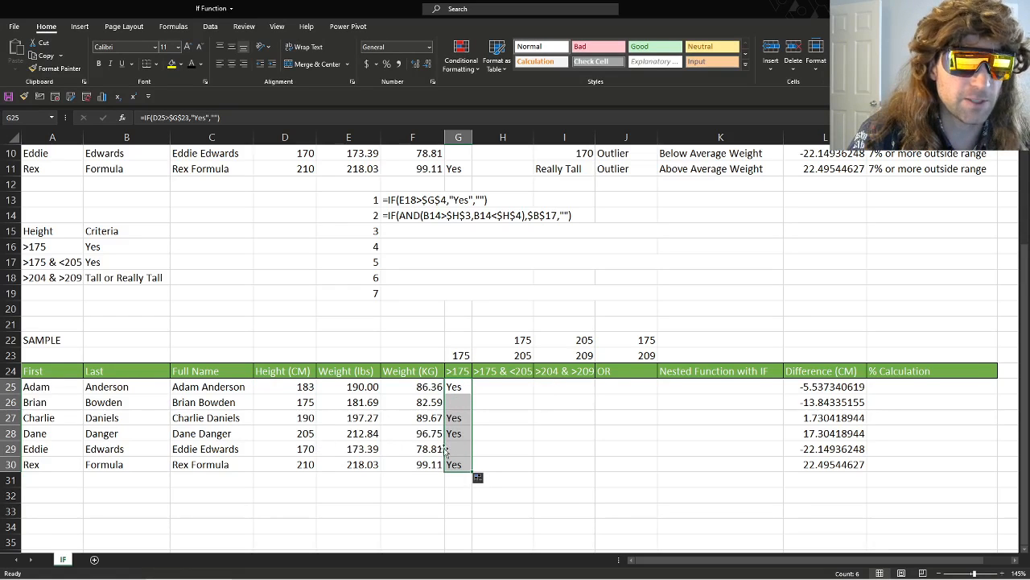
Step: Try the greater-than-or-equal comparison (>=) in the G26 formula, and undo that change
{"action": "left_click", "coordinate": [457, 401]}
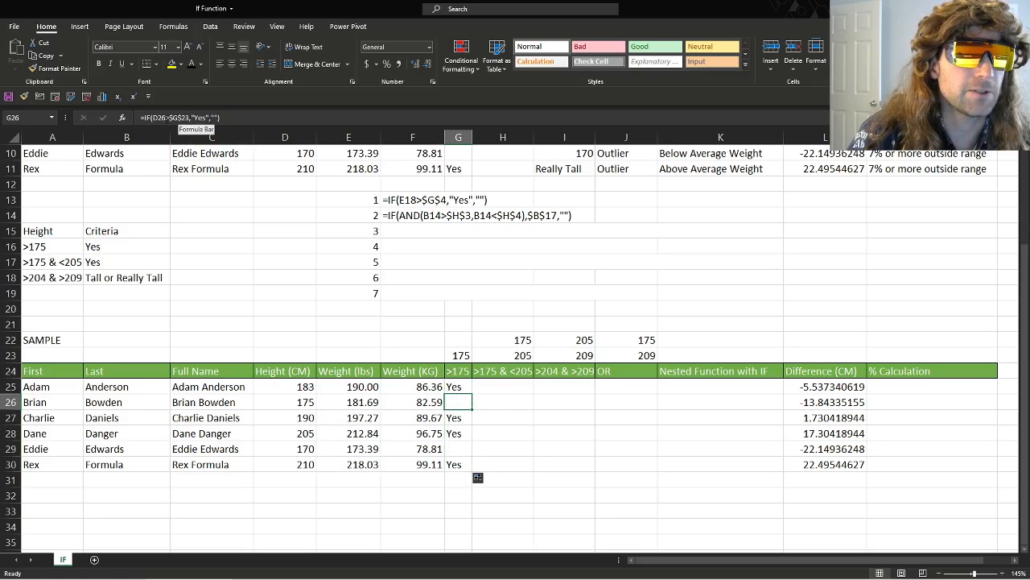
{"action": "left_click", "coordinate": [177, 119]}
{"action": "type", "text": "="}
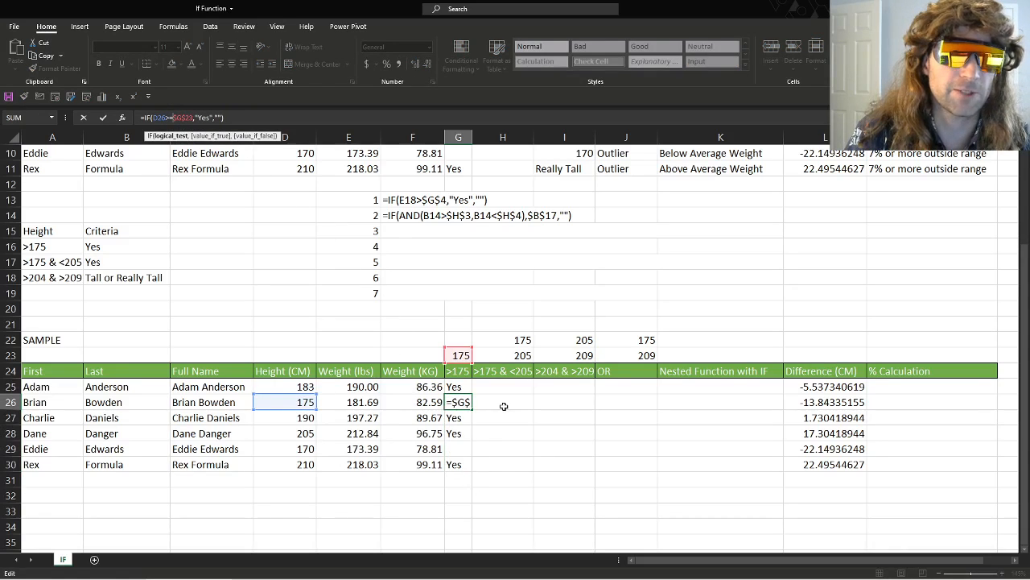
{"action": "key", "text": "Return"}
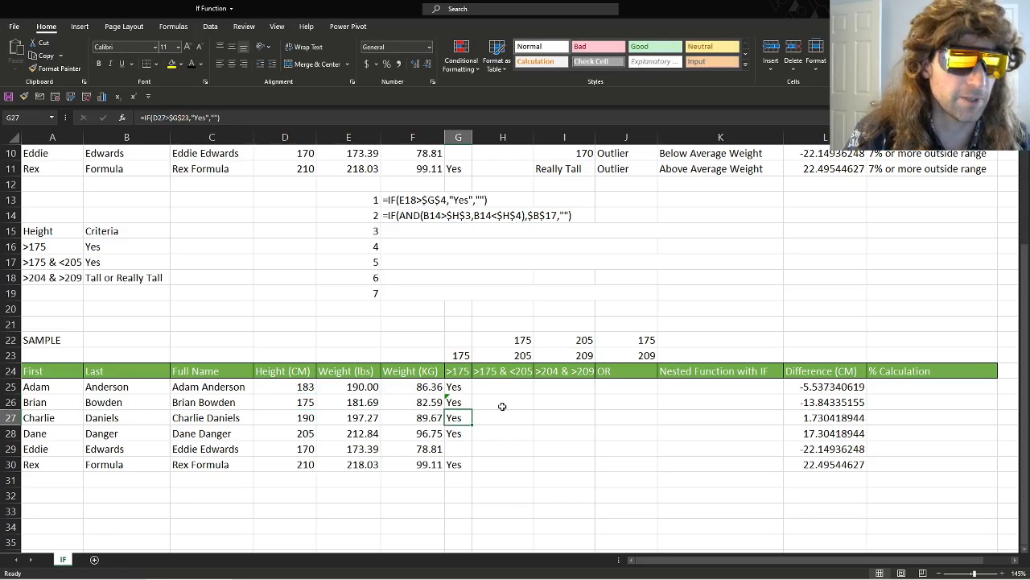
{"action": "key", "text": "ctrl+z"}
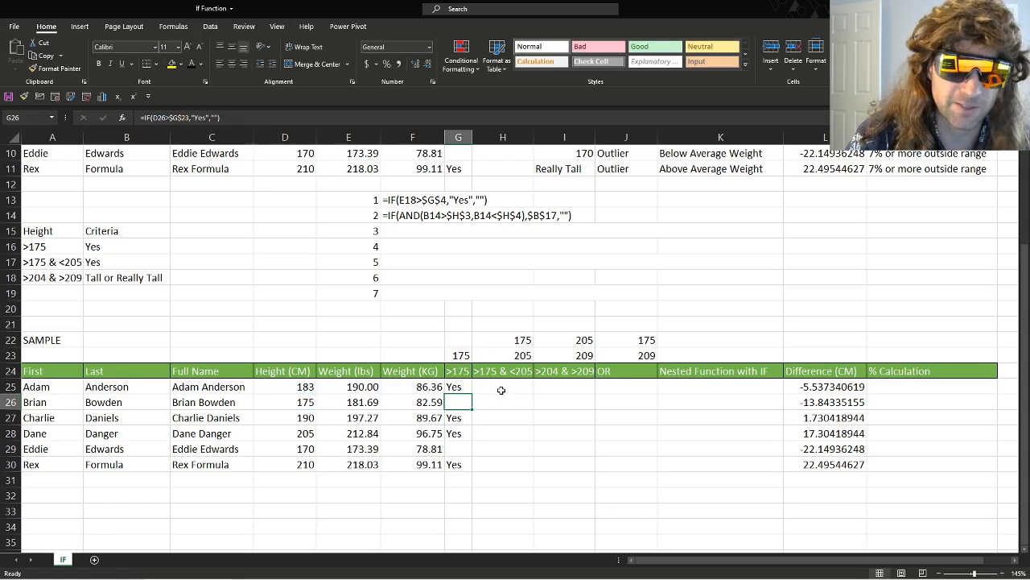
Step: Start an IF formula in H25 with a nested AND, its first condition testing whether D25 is greater than the absolute reference $H$22
{"action": "left_click", "coordinate": [501, 390]}
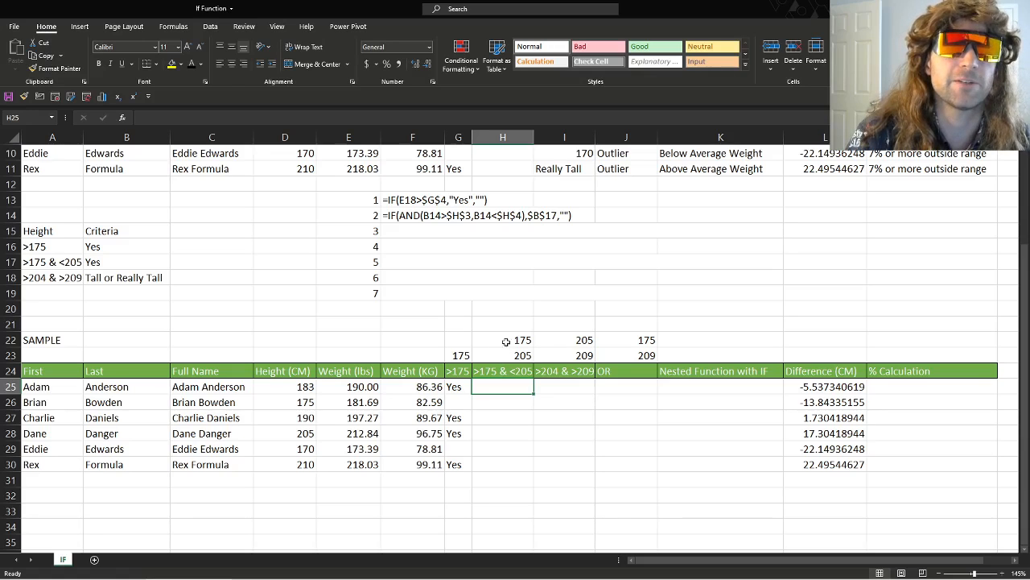
{"action": "left_click", "coordinate": [396, 200]}
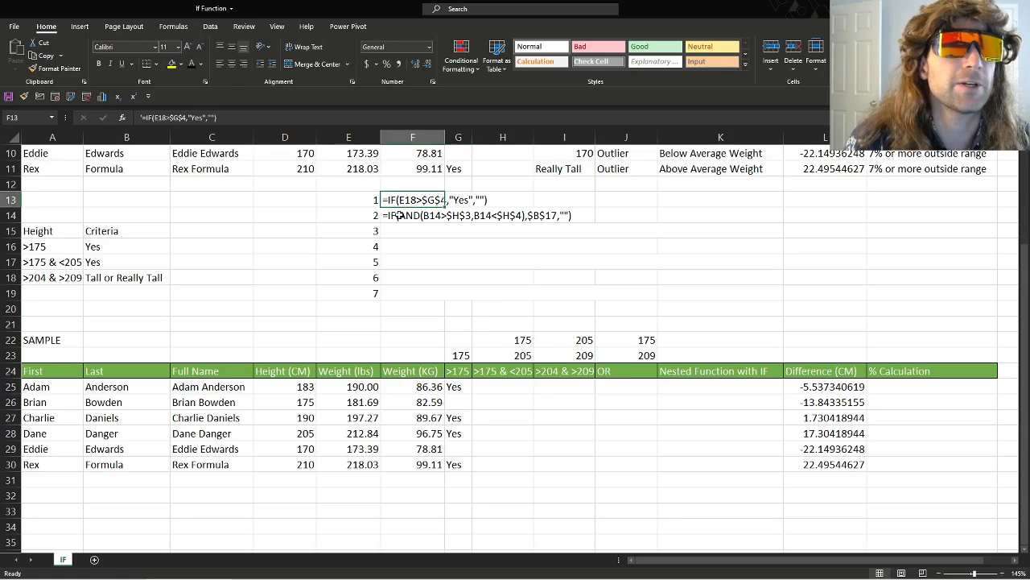
{"action": "left_click", "coordinate": [399, 216]}
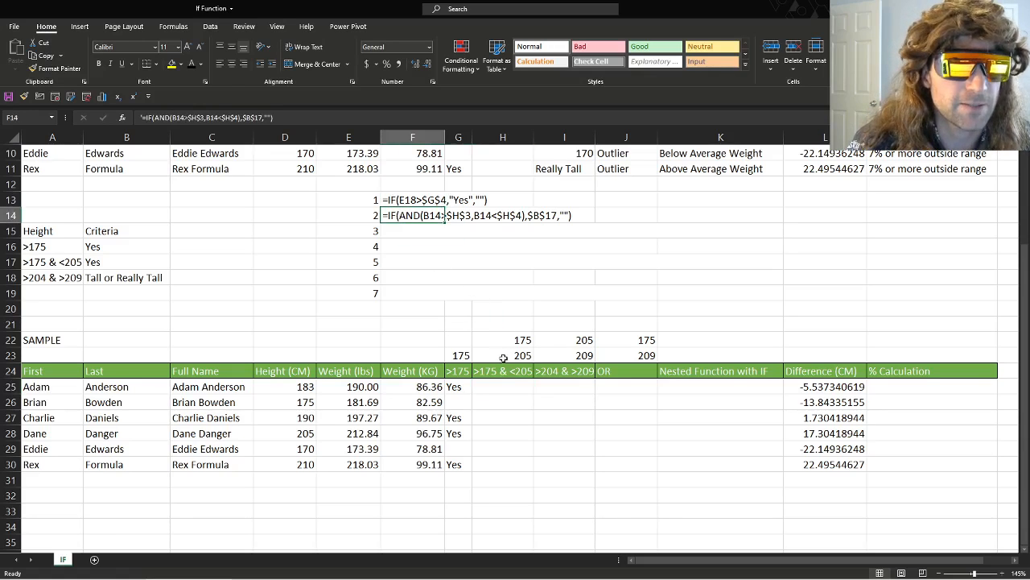
{"action": "left_click", "coordinate": [496, 386]}
{"action": "type", "text": "="}
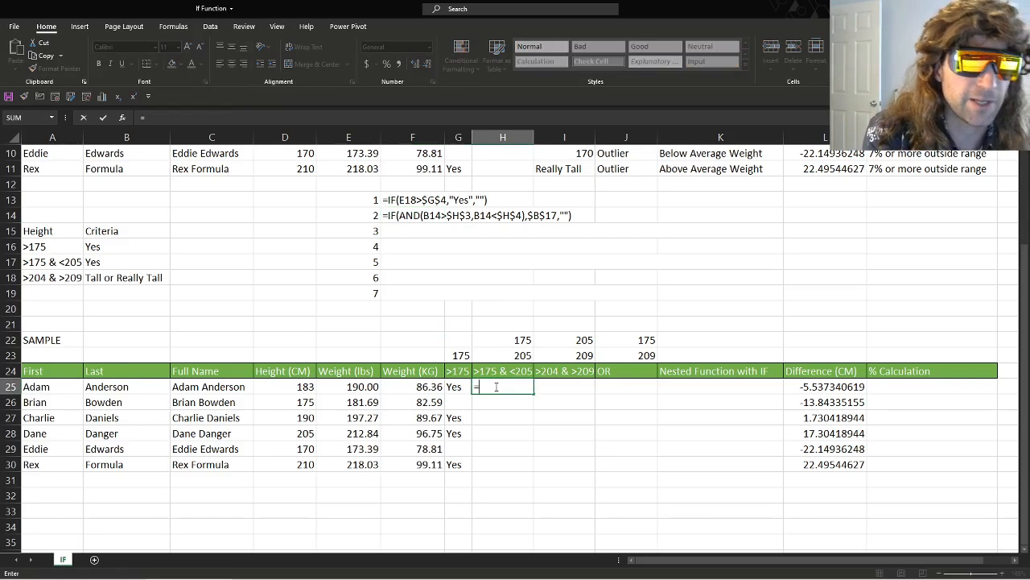
{"action": "type", "text": "IF("}
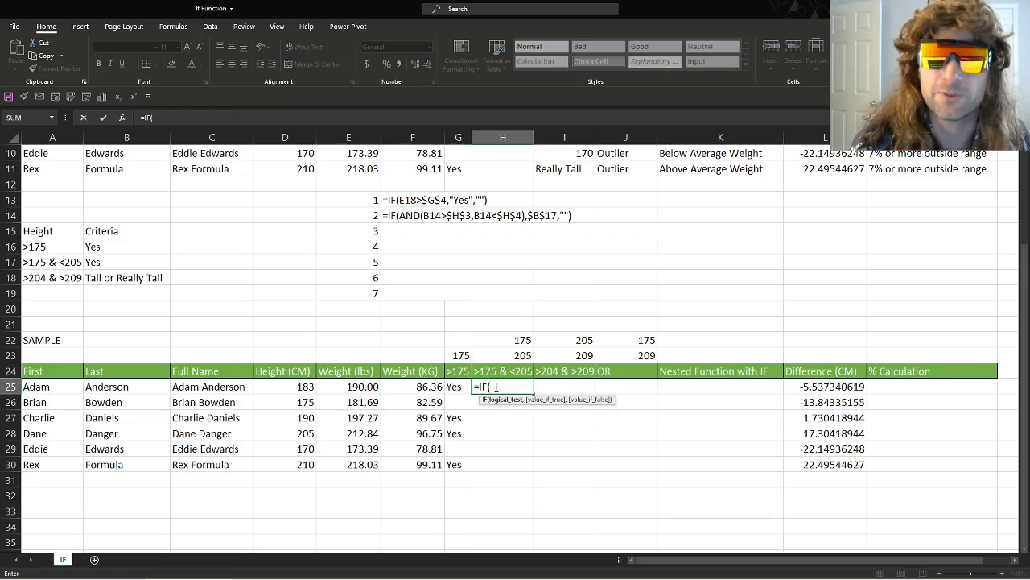
{"action": "type", "text": "AND("}
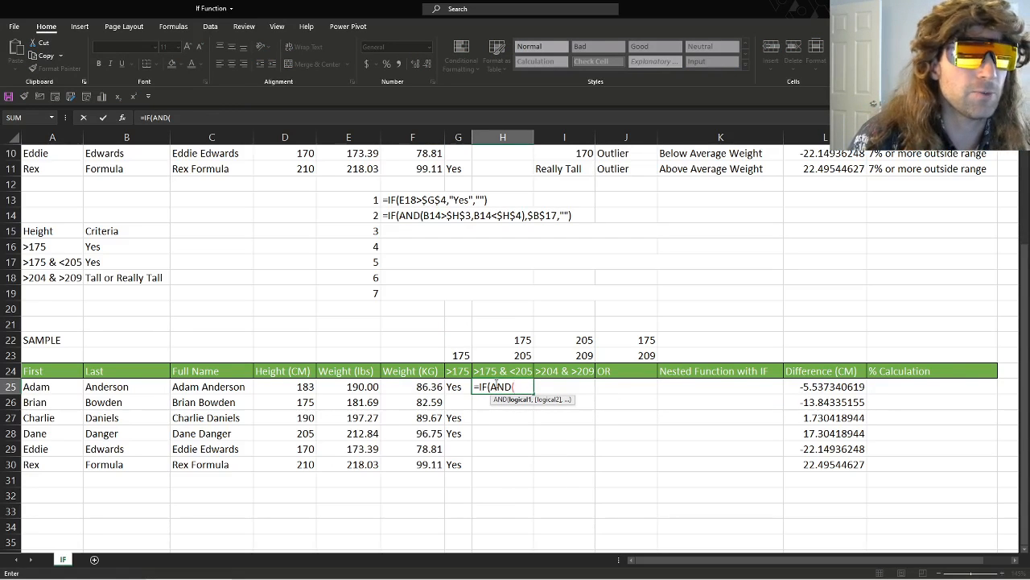
{"action": "left_click", "coordinate": [286, 388]}
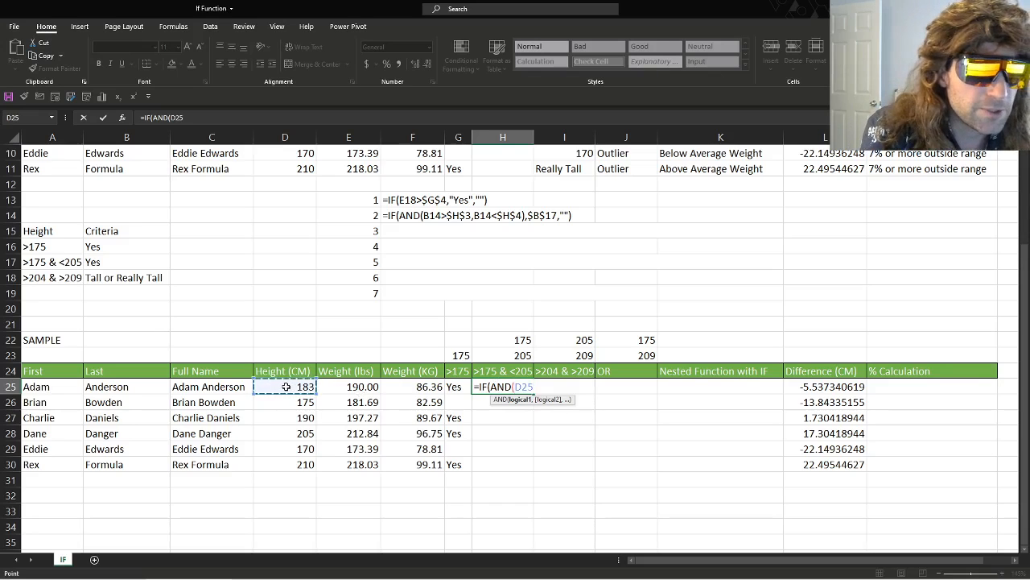
{"action": "type", "text": ">"}
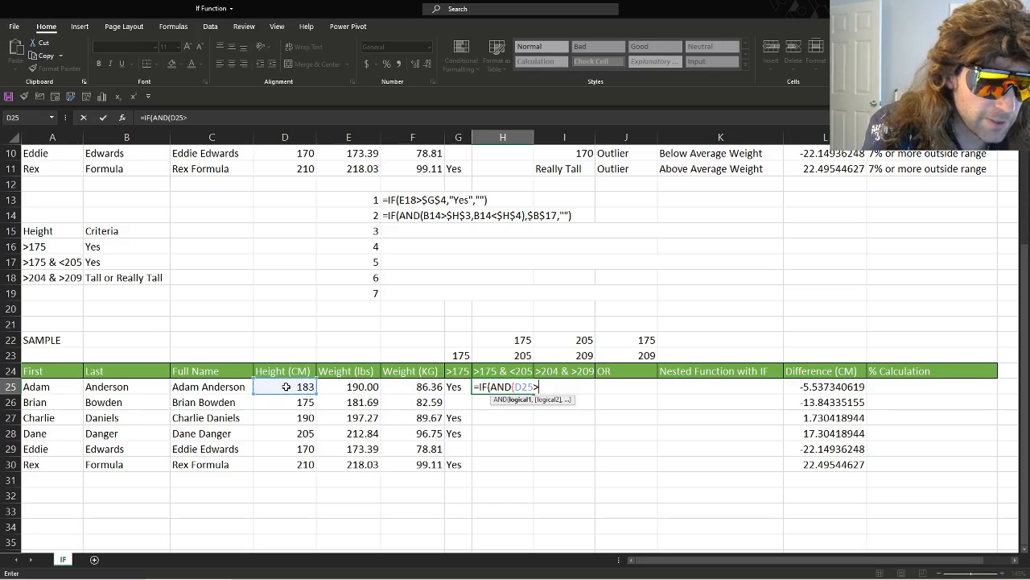
{"action": "left_click", "coordinate": [498, 341]}
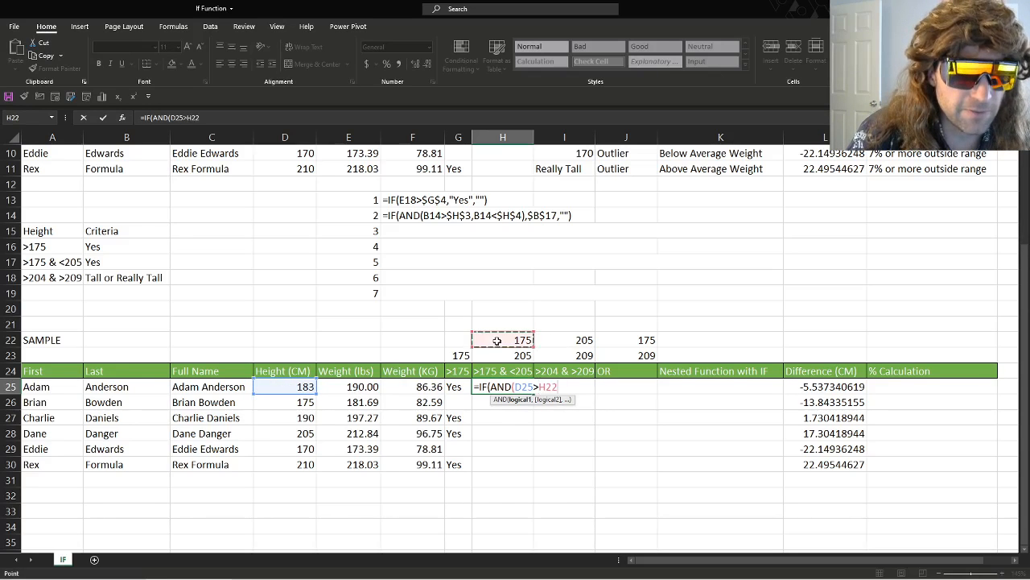
{"action": "key", "text": "F4"}
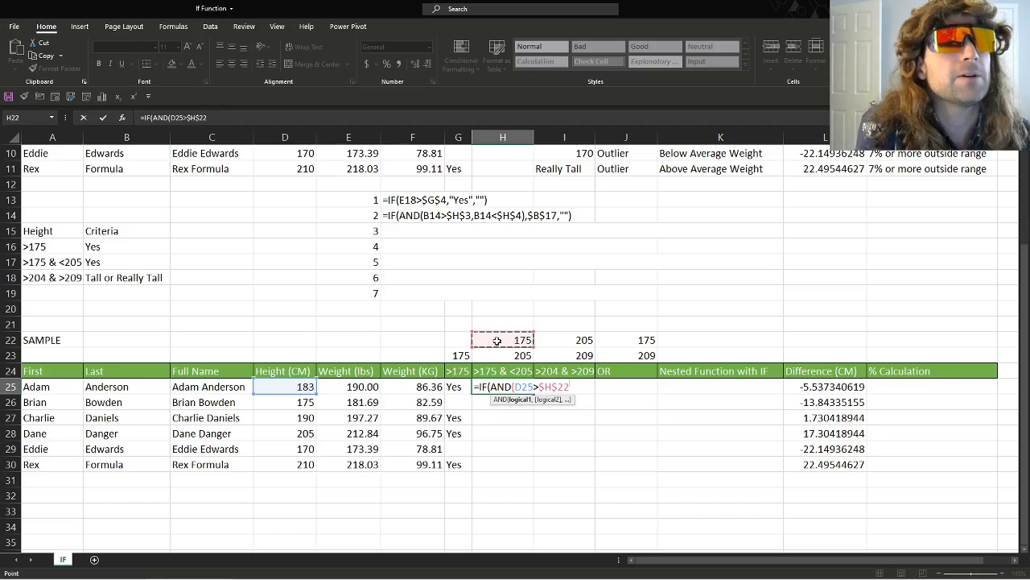
Step: Add the second AND condition, D25 less than the absolute reference $H$23, and close the AND test in the H25 formula
{"action": "type", "text": ","}
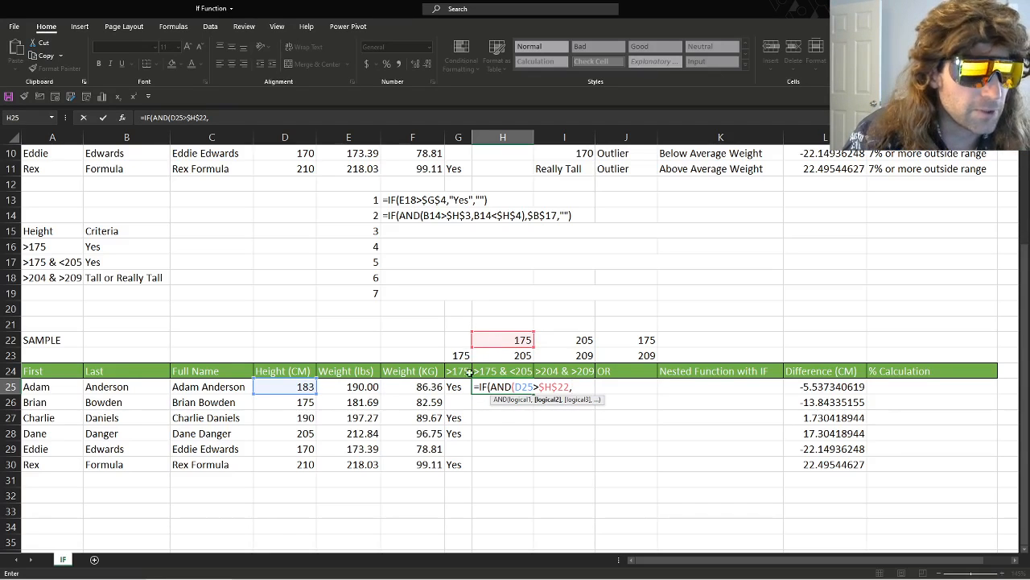
{"action": "left_click", "coordinate": [290, 388]}
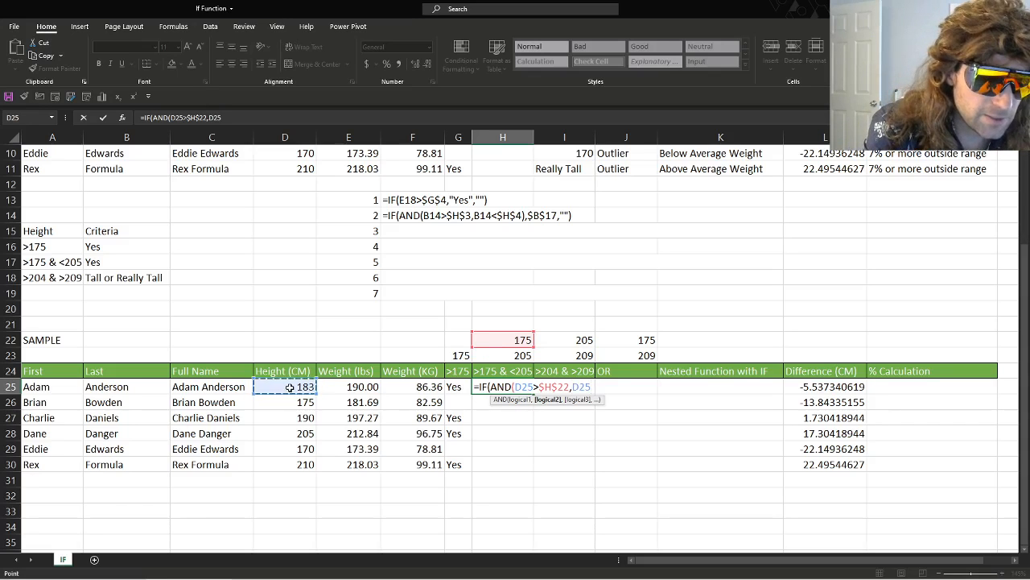
{"action": "type", "text": "<"}
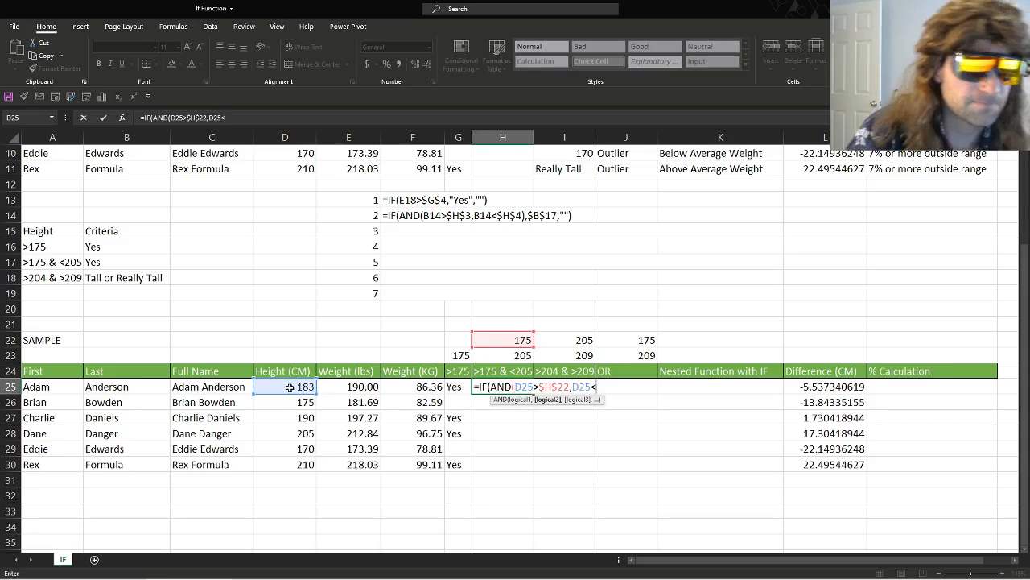
{"action": "left_click", "coordinate": [510, 356]}
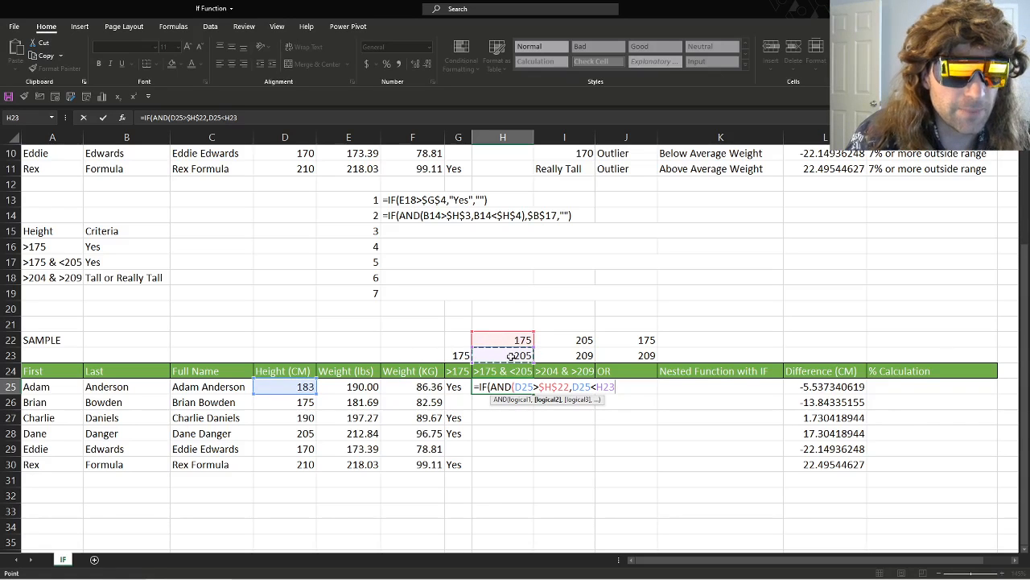
{"action": "key", "text": "F4"}
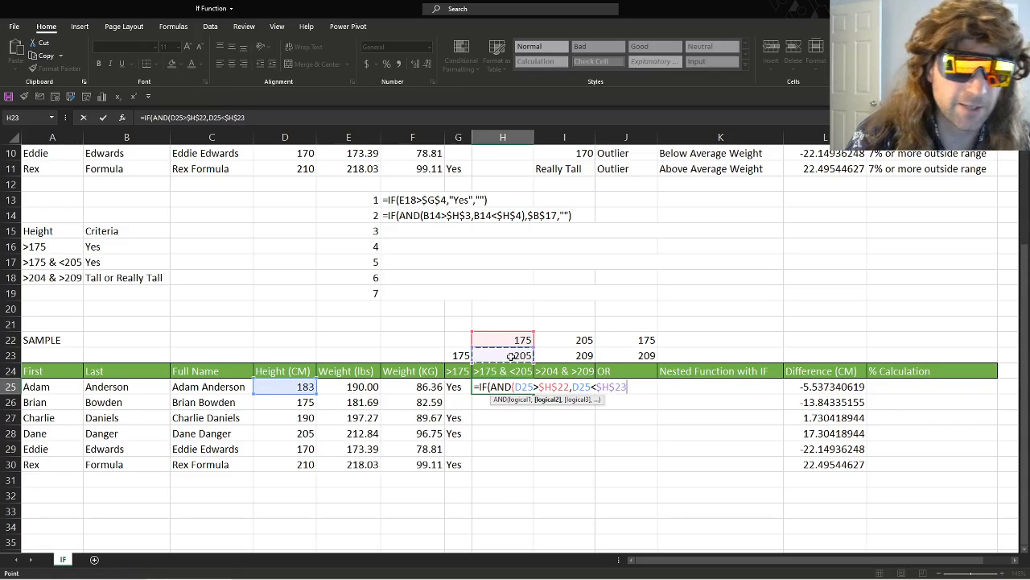
{"action": "type", "text": ")"}
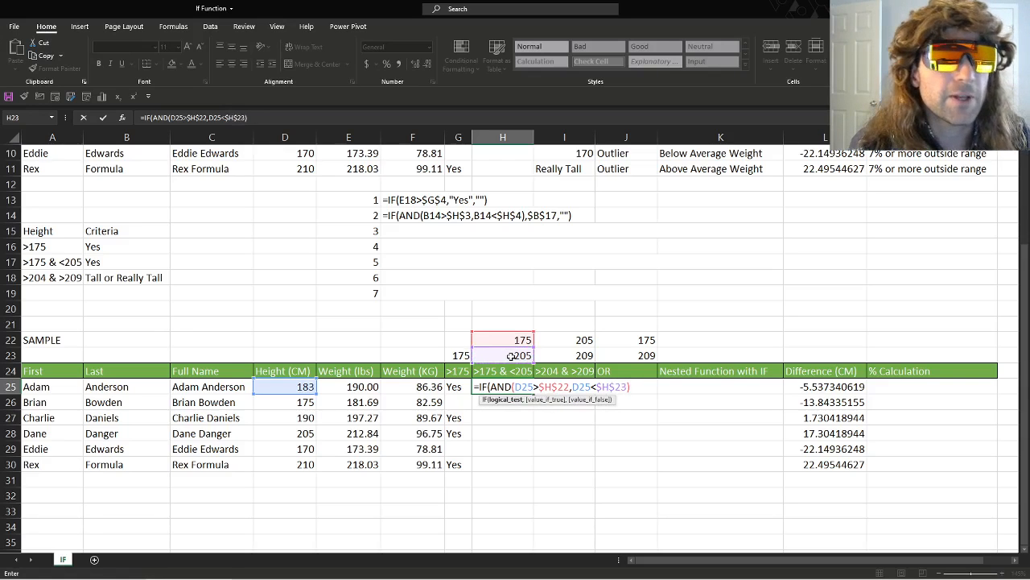
{"action": "type", "text": ",\""}
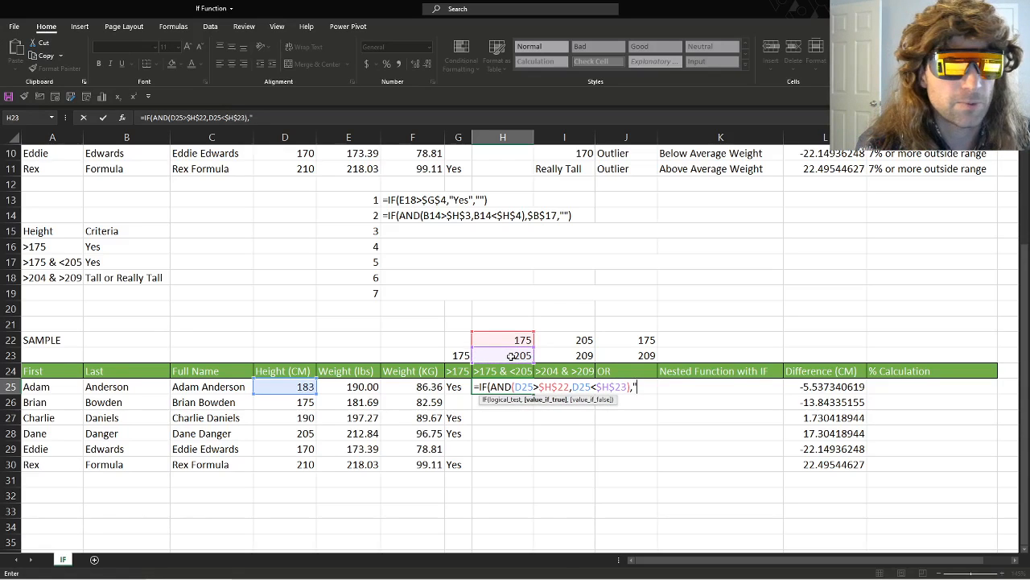
{"action": "type", "text": "Y"}
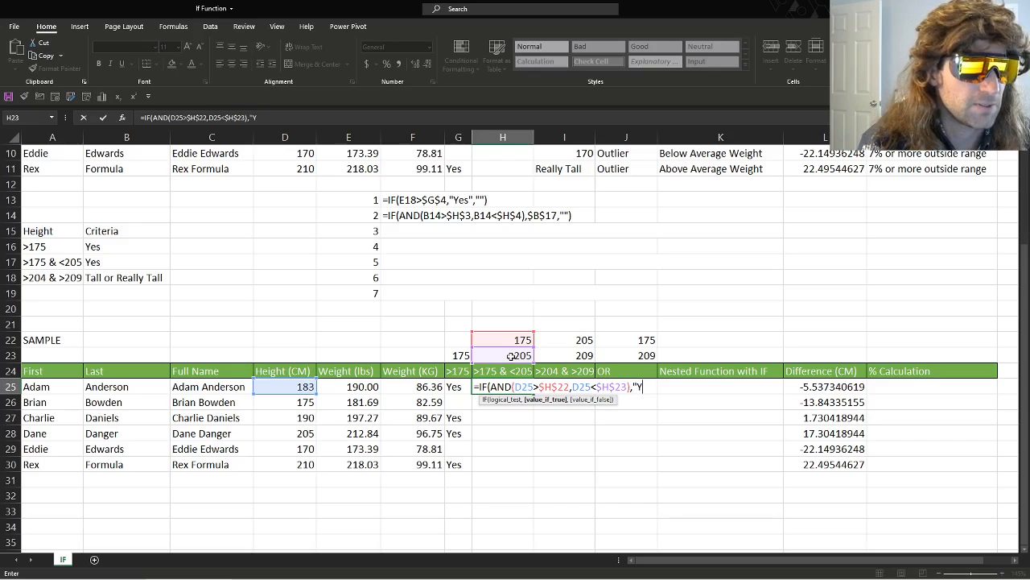
{"action": "type", "text": "es"}
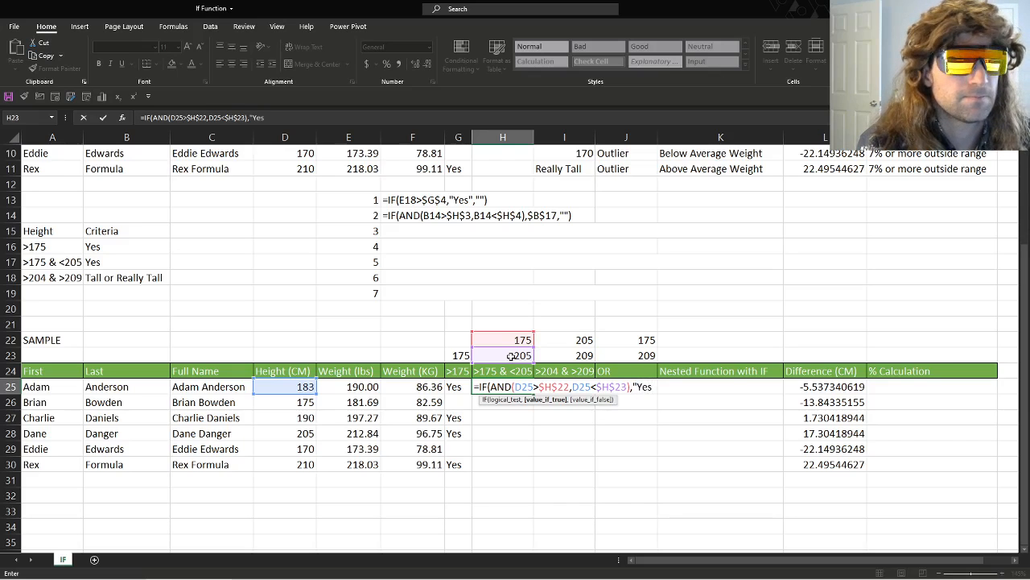
{"action": "type", "text": "\""}
{"action": "key", "text": "BackSpace"}
{"action": "key", "text": "BackSpace"}
{"action": "key", "text": "BackSpace"}
{"action": "key", "text": "BackSpace"}
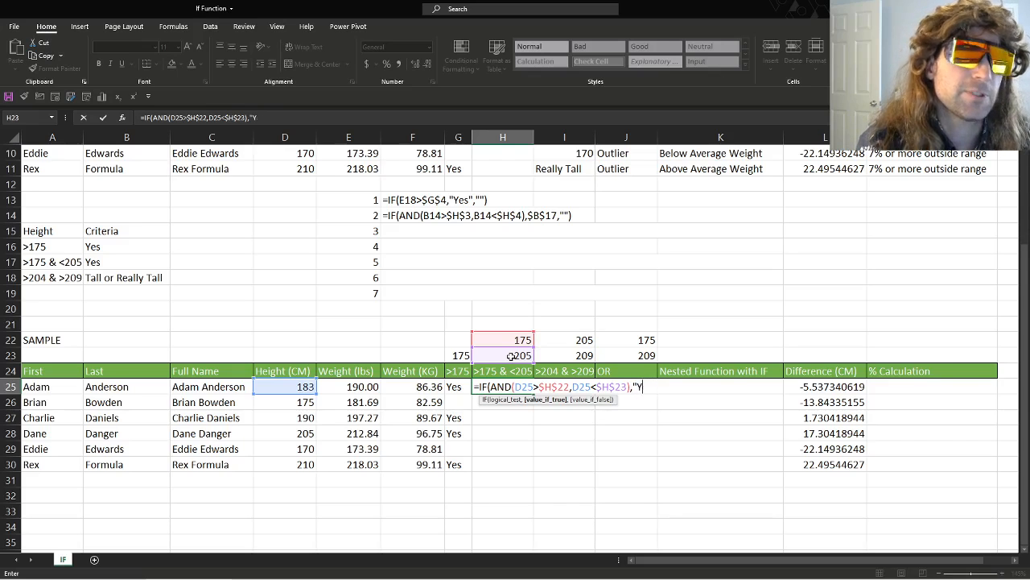
Step: Finish the H25 formula with "Thread the needle" if true and empty text "" if false
{"action": "type", "text": "Thread the needle "}
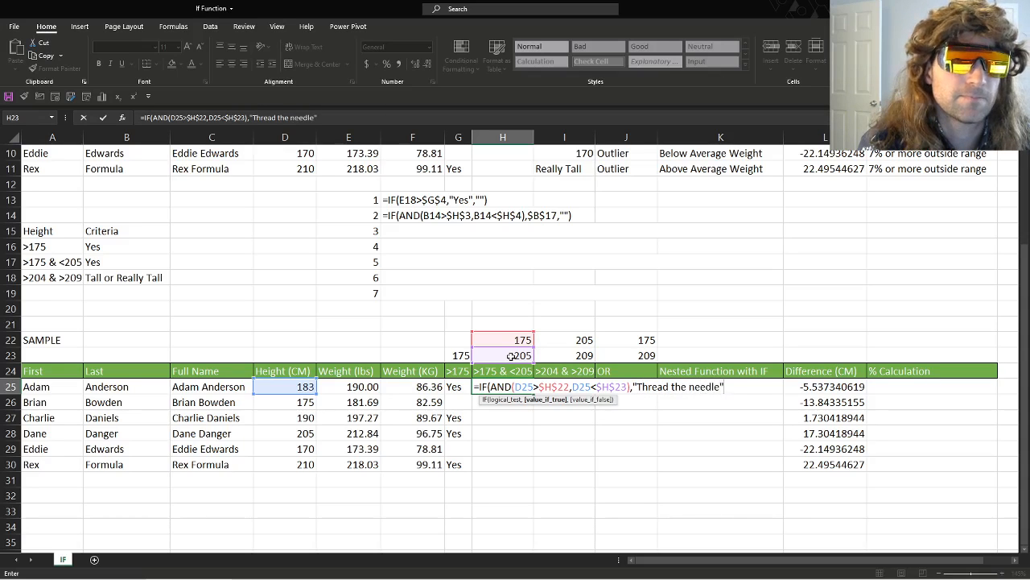
{"action": "type", "text": ","}
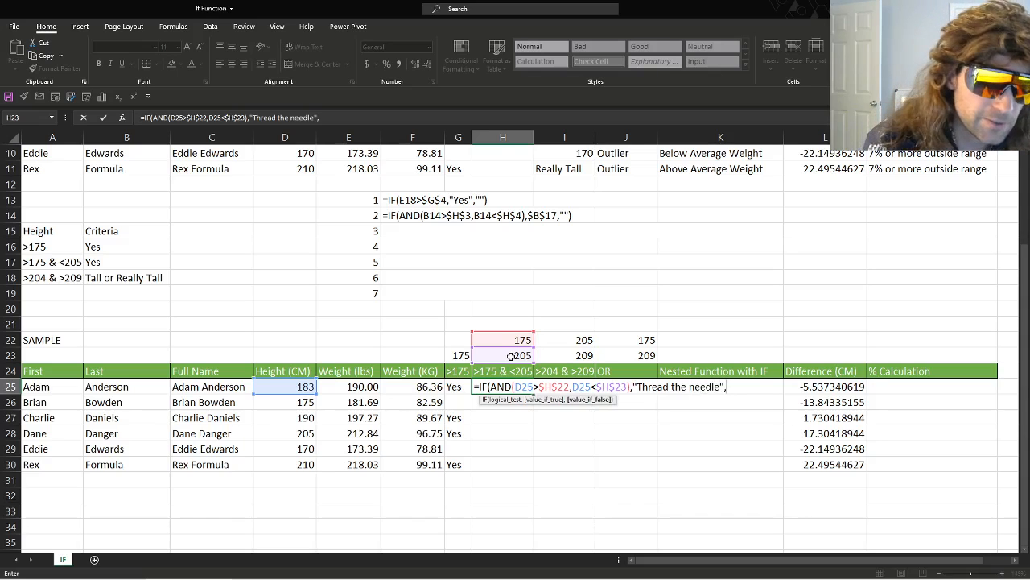
{"action": "type", "text": "\"\""}
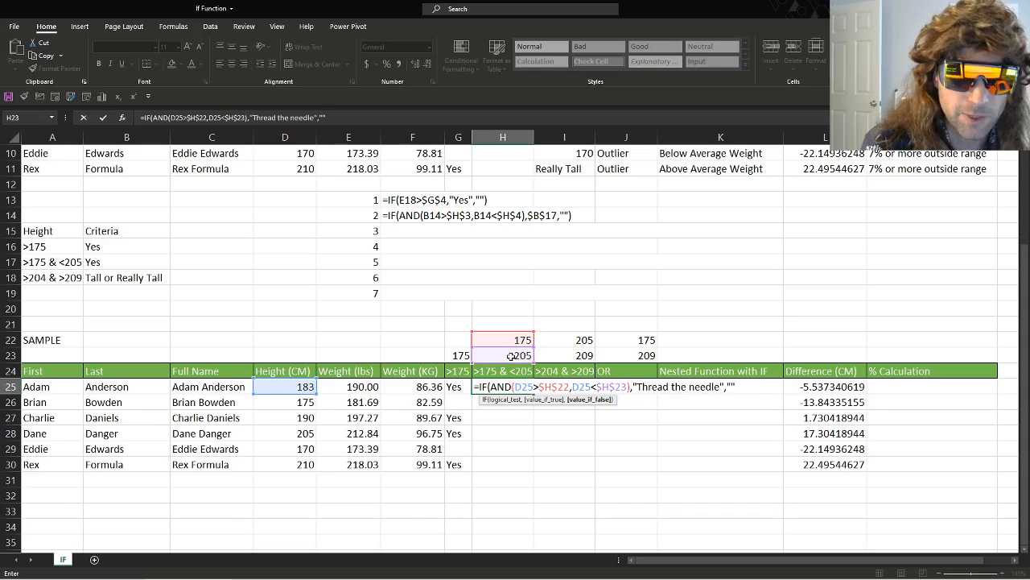
{"action": "type", "text": ")"}
{"action": "key", "text": "Return"}
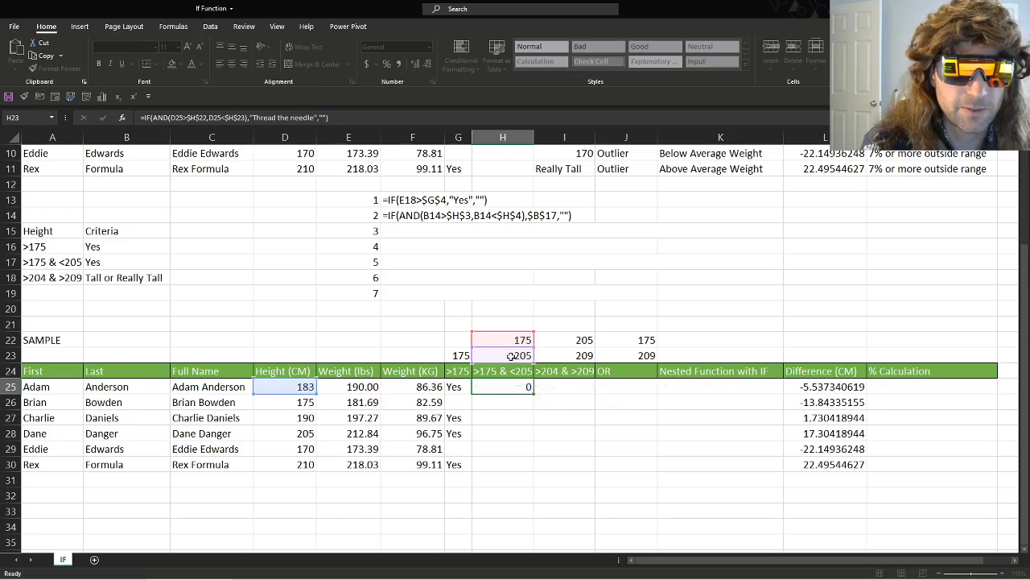
Step: Fill the H25 formula down to H30 and widen column H to fit the "Thread the needle" text
{"action": "left_click", "coordinate": [511, 387]}
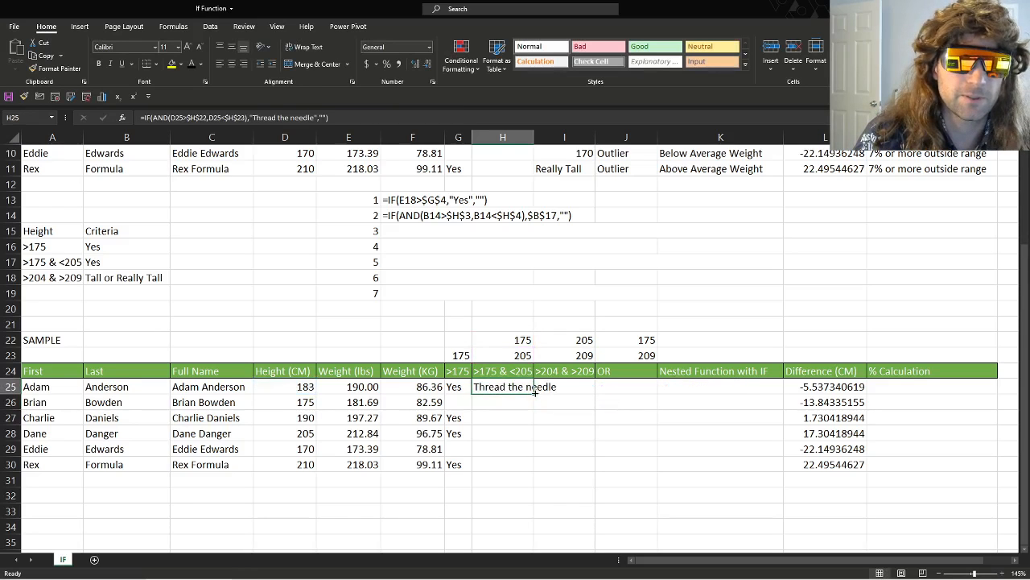
{"action": "double_click", "coordinate": [533, 395]}
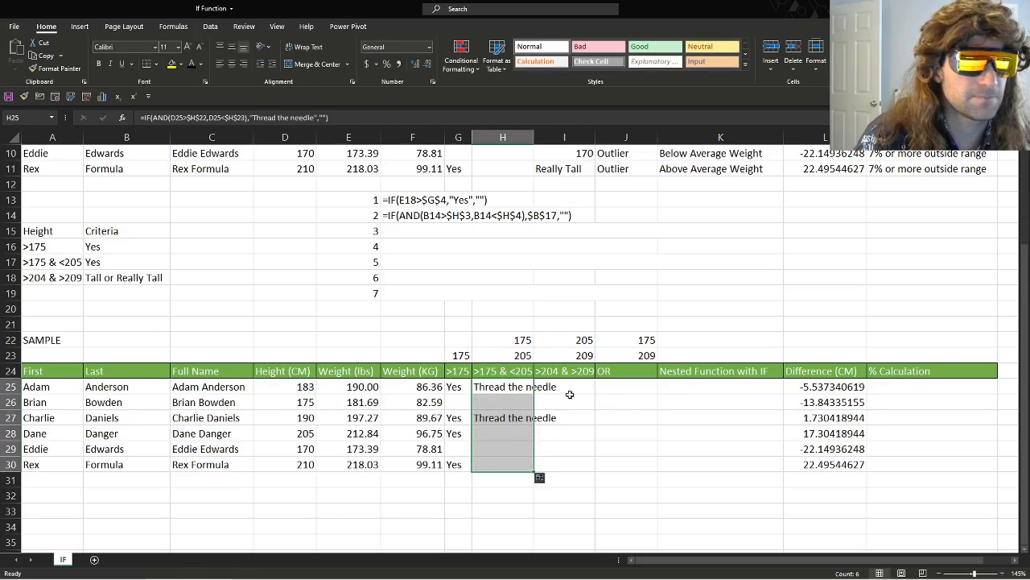
{"action": "left_click_drag", "start_coordinate": [503, 387], "coordinate": [503, 418]}
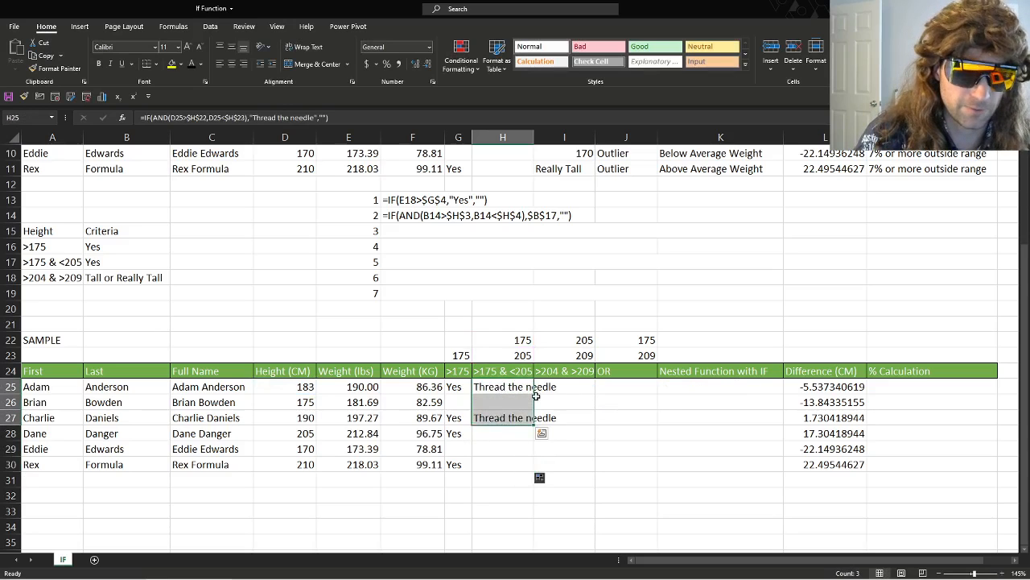
{"action": "left_click_drag", "start_coordinate": [534, 137], "coordinate": [562, 131]}
Step: Reveal the third example formula, for the >204 & >209 test, in cell F15
{"action": "left_click", "coordinate": [593, 373]}
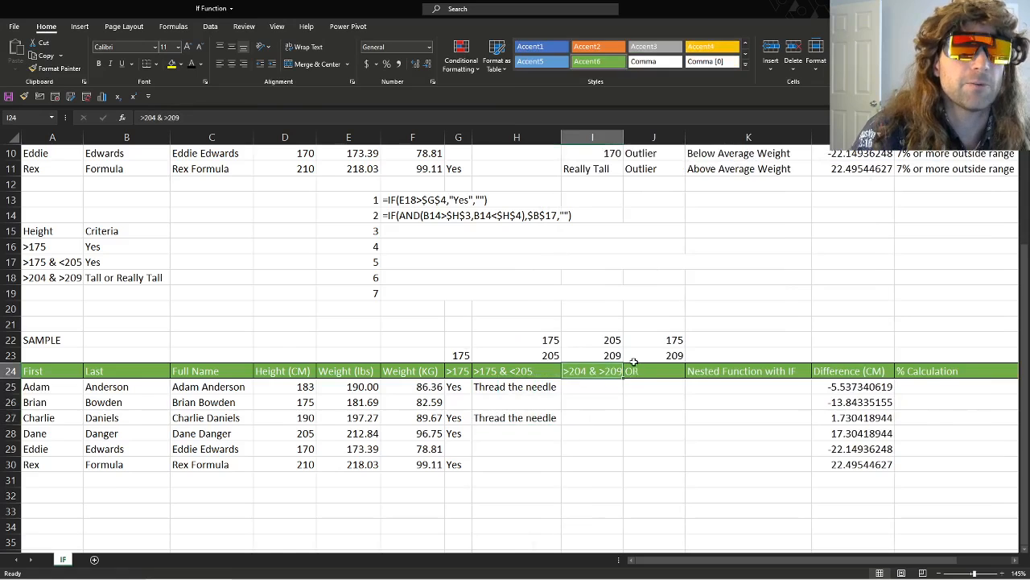
{"action": "scroll", "coordinate": [617, 349], "scroll_direction": "up", "scroll_amount": 3}
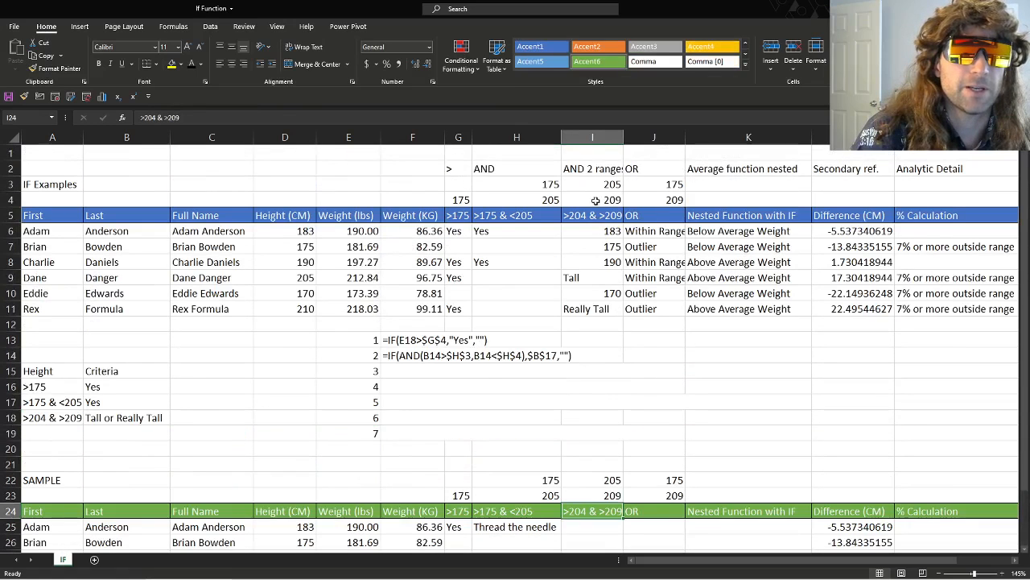
{"action": "left_click", "coordinate": [401, 367]}
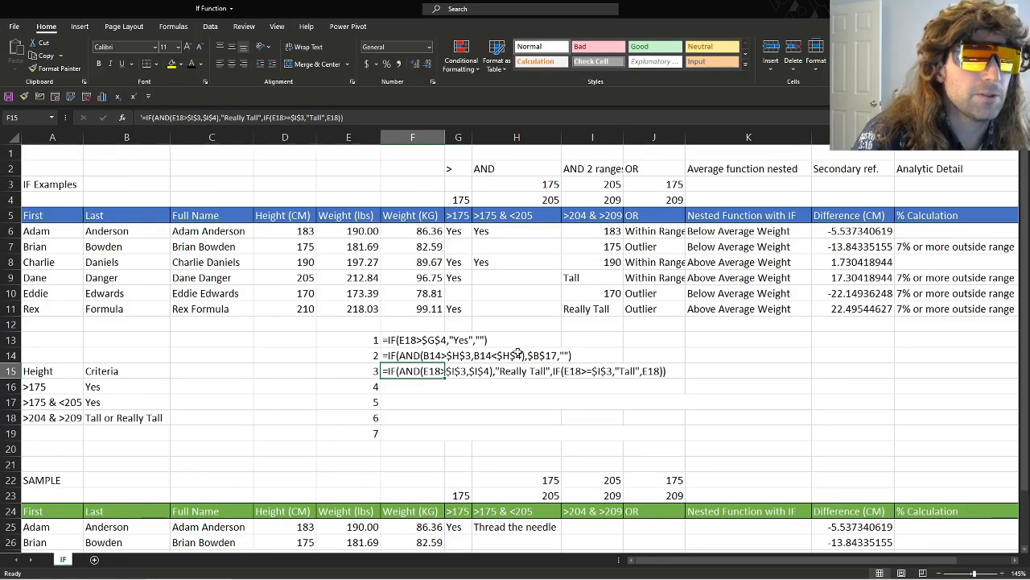
Step: Start an IF formula with a nested AND test in I25, under the sample table's >204 & >209 header
{"action": "scroll", "coordinate": [598, 392], "scroll_direction": "down", "scroll_amount": 4}
{"action": "scroll", "coordinate": [599, 392], "scroll_direction": "up", "scroll_amount": 1}
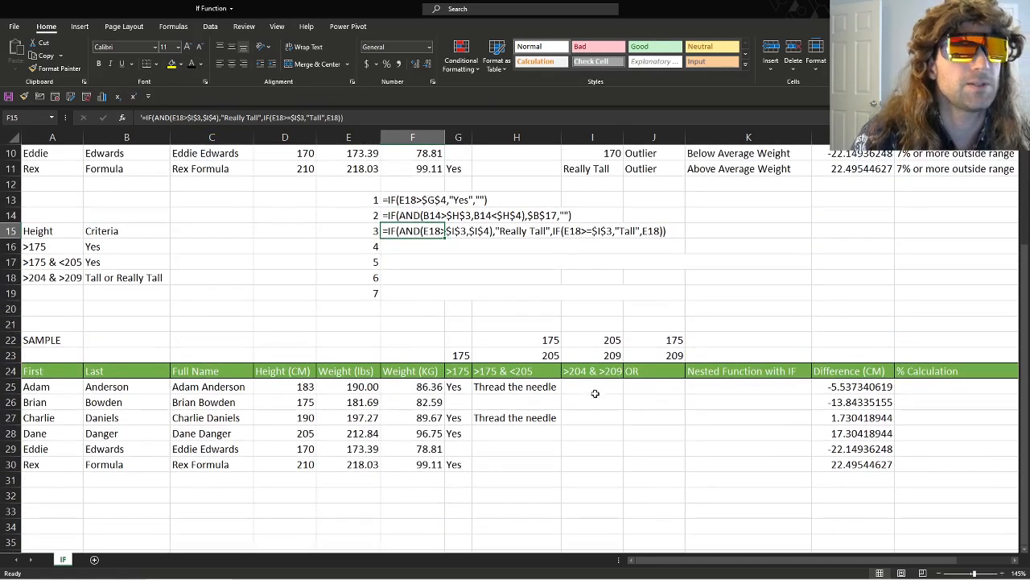
{"action": "left_click", "coordinate": [599, 393]}
{"action": "type", "text": "="}
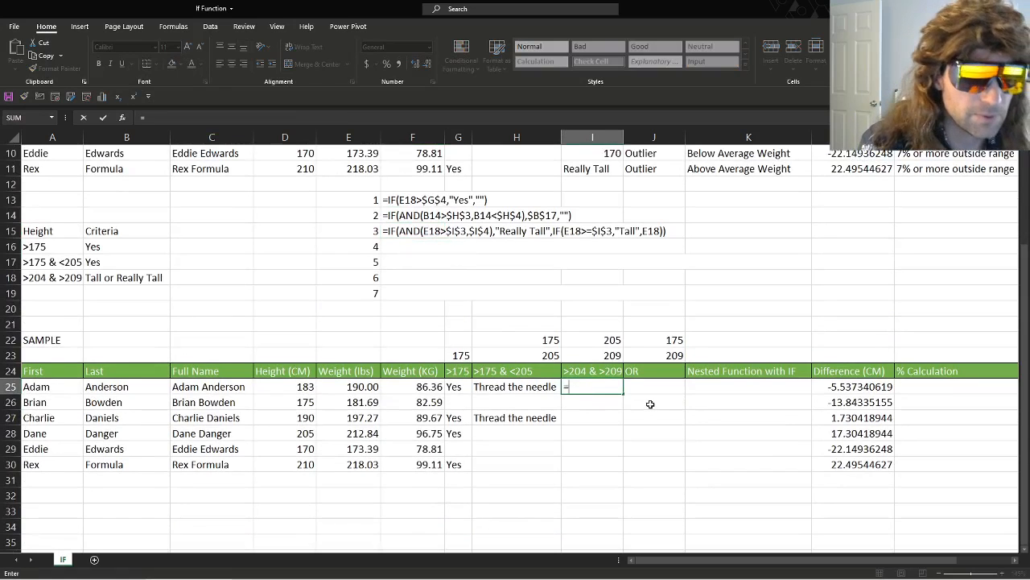
{"action": "type", "text": "if"}
{"action": "key", "text": "Tab"}
{"action": "type", "text": "a"}
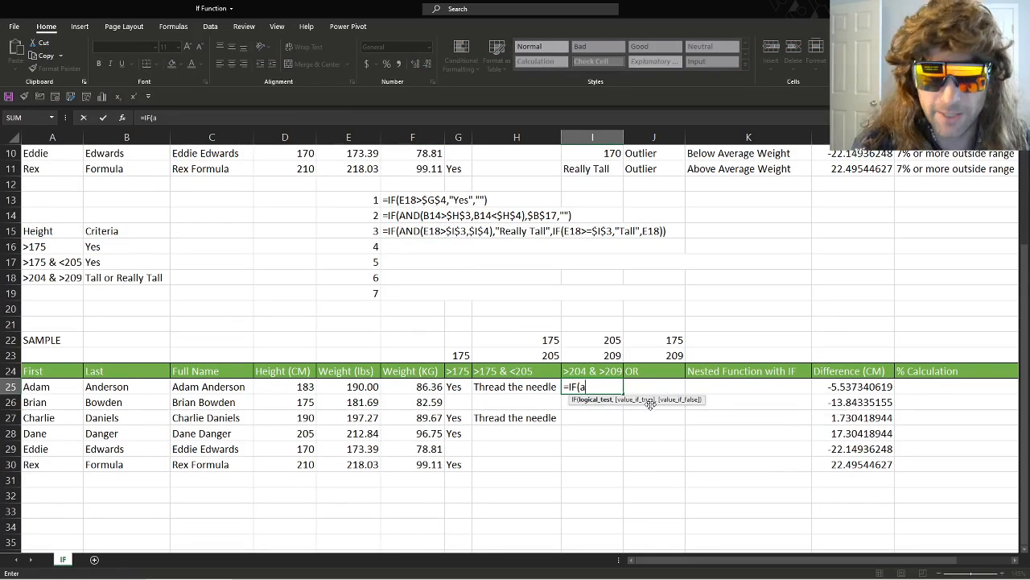
{"action": "type", "text": "nd"}
{"action": "key", "text": "Tab"}
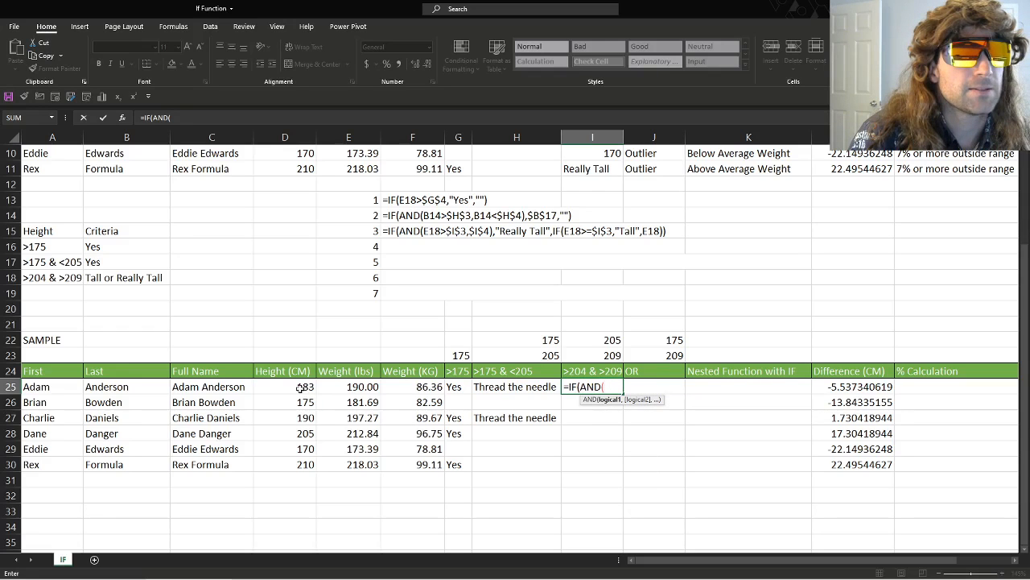
Step: Enter the first AND condition in the I25 formula, testing whether D25 is greater than the absolute reference $I$22
{"action": "scroll", "coordinate": [299, 388], "scroll_direction": "up", "scroll_amount": 3}
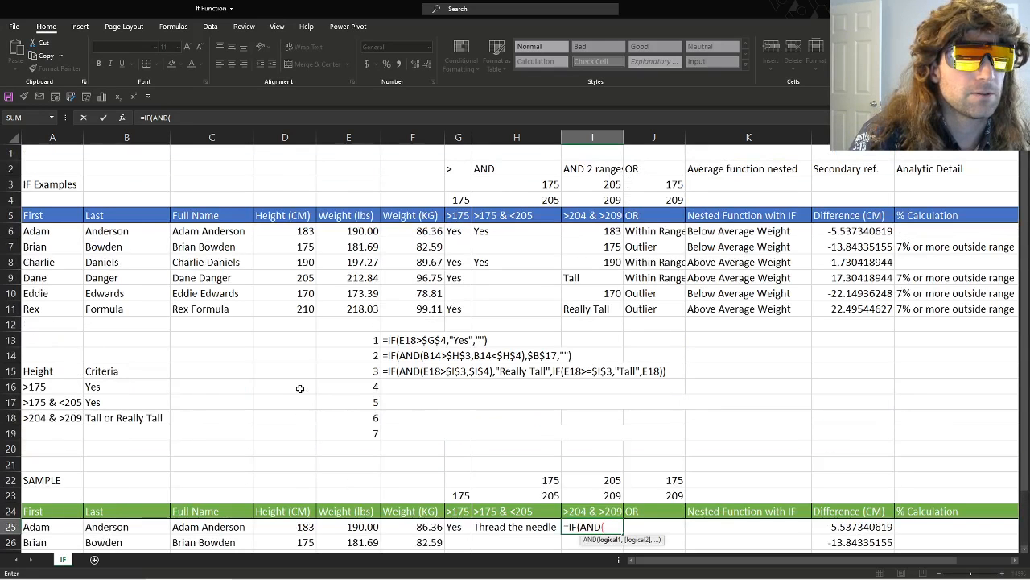
{"action": "scroll", "coordinate": [300, 388], "scroll_direction": "down", "scroll_amount": 3}
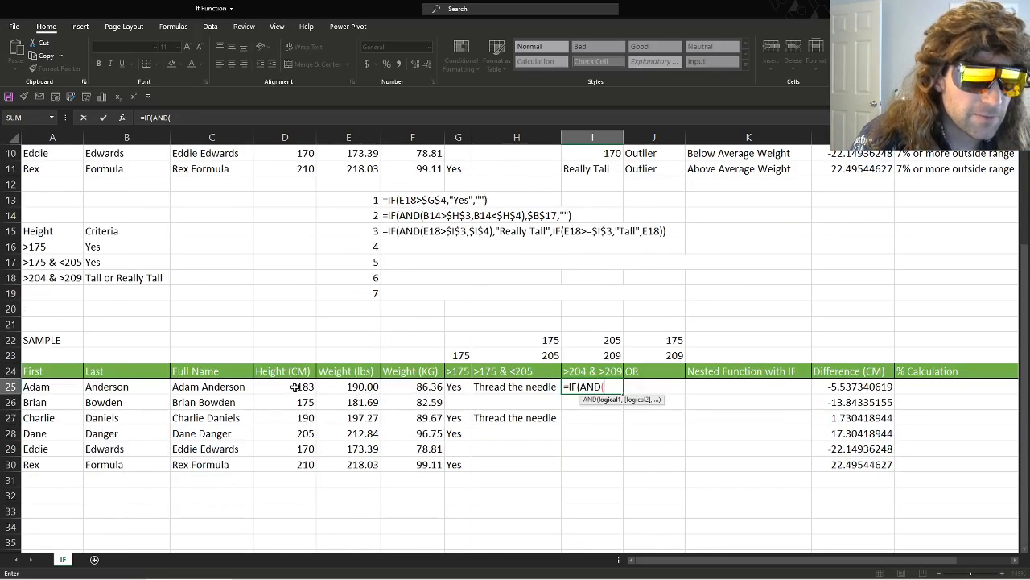
{"action": "left_click", "coordinate": [295, 387]}
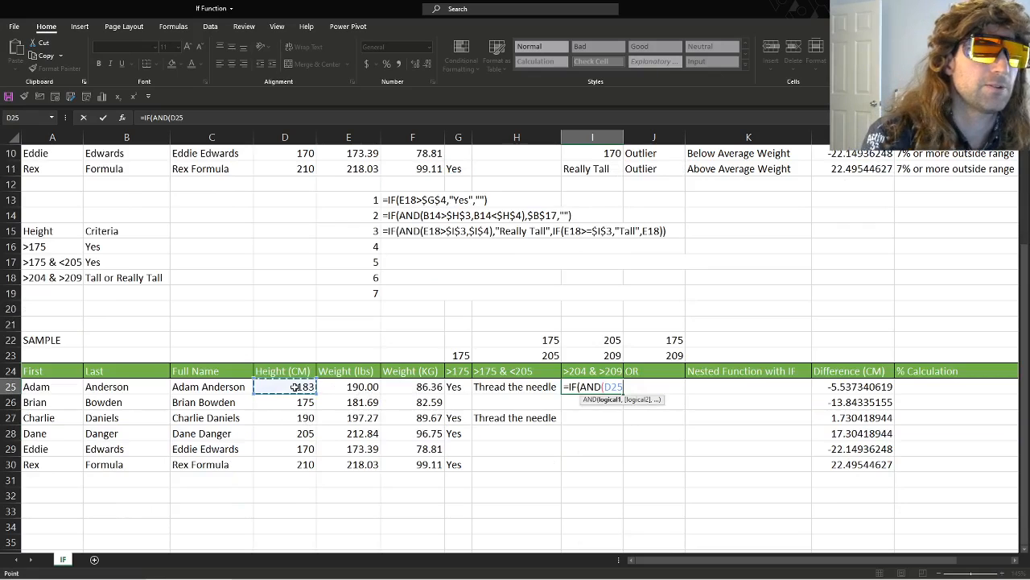
{"action": "type", "text": ">"}
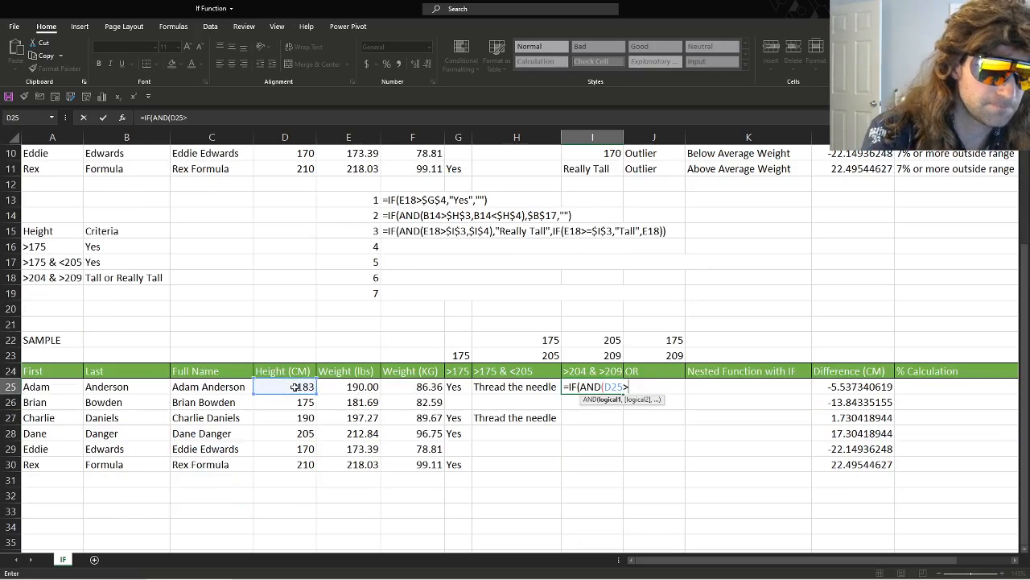
{"action": "left_click", "coordinate": [594, 341]}
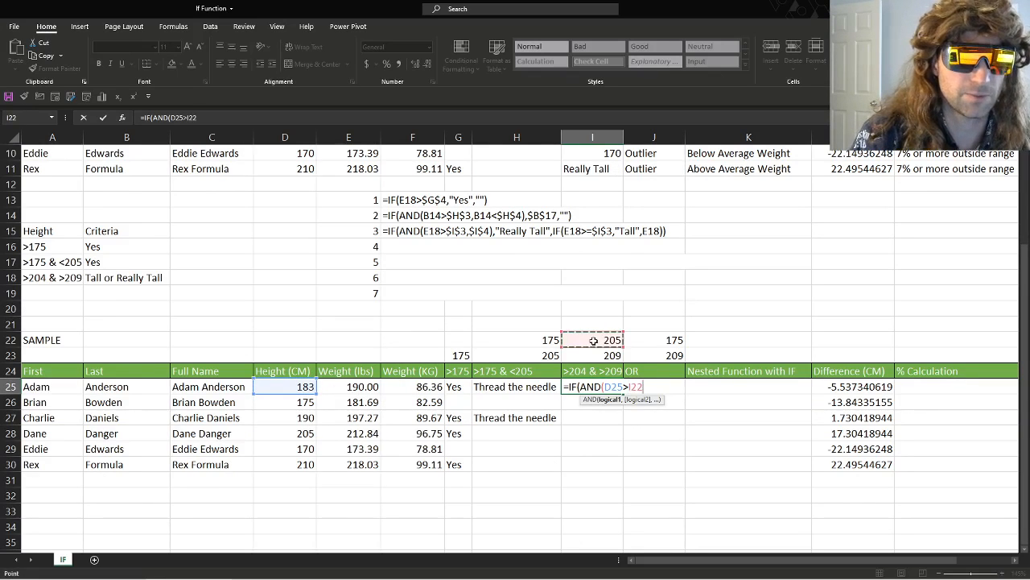
{"action": "key", "text": "F4"}
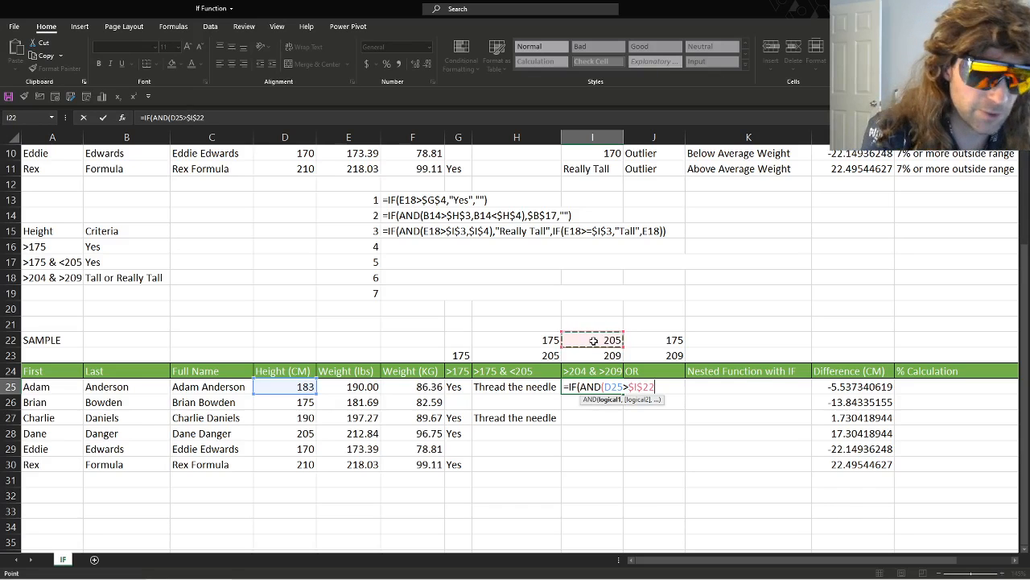
{"action": "type", "text": ","}
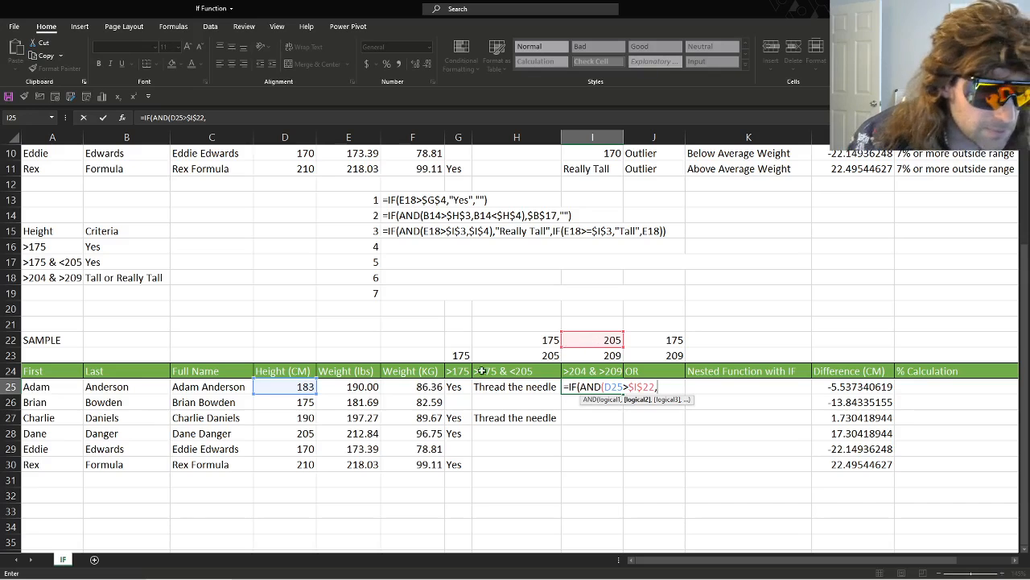
Step: Add the second AND condition, D25 greater than the absolute reference $I$23, and close the AND test in the I25 formula
{"action": "left_click", "coordinate": [274, 388]}
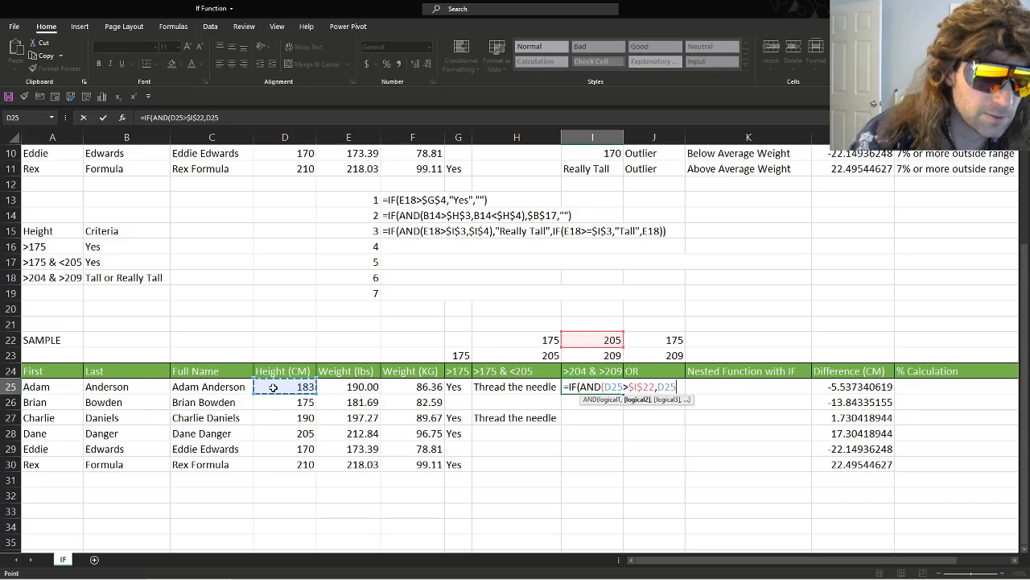
{"action": "type", "text": ">"}
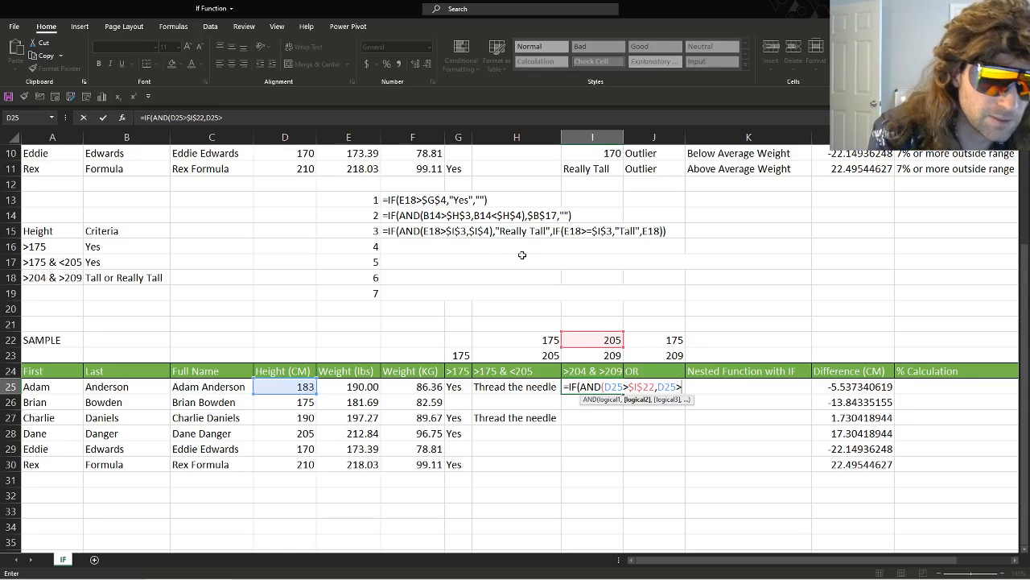
{"action": "left_click", "coordinate": [593, 357]}
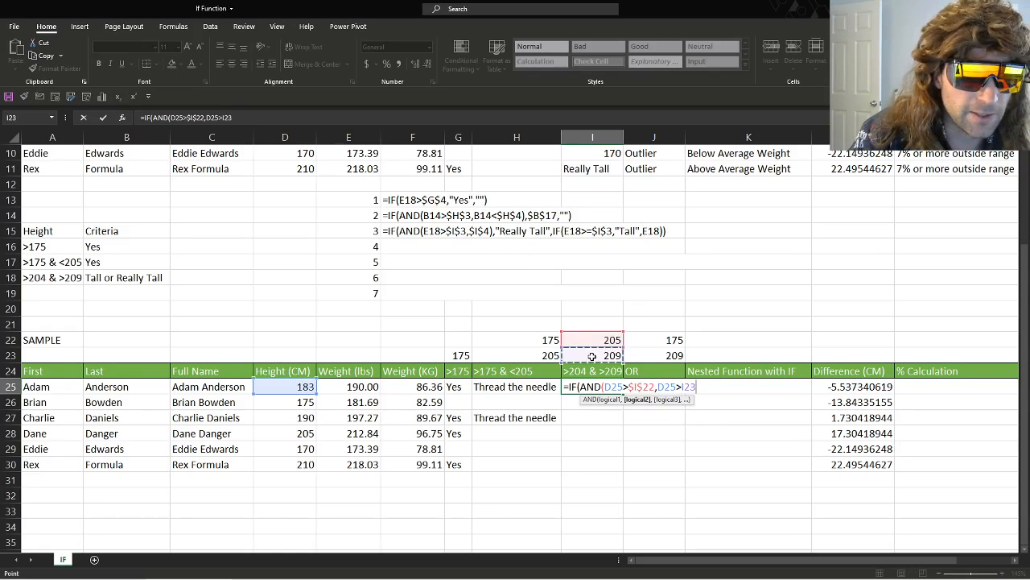
{"action": "key", "text": "F4"}
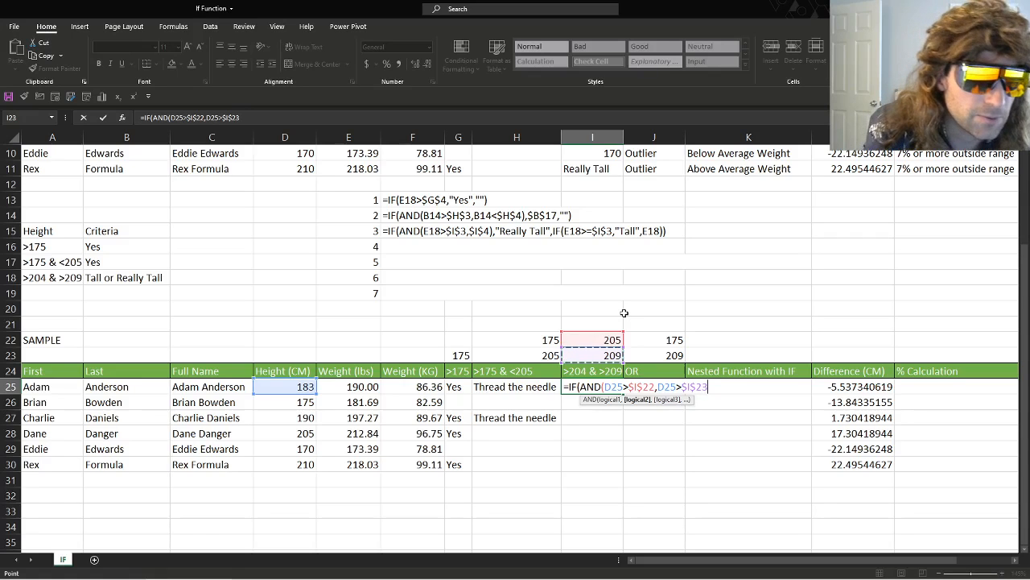
{"action": "type", "text": ")"}
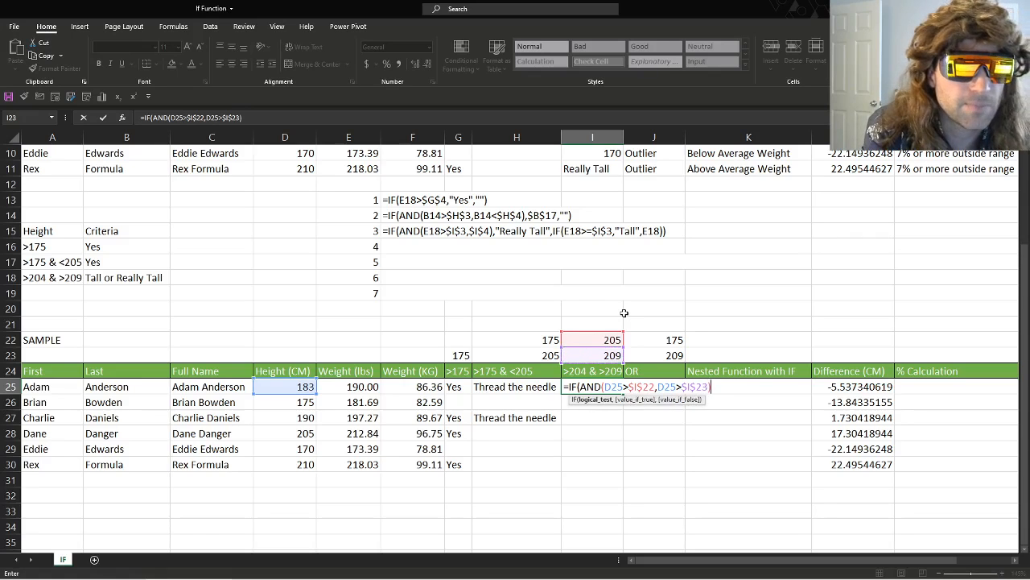
{"action": "type", "text": "),"}
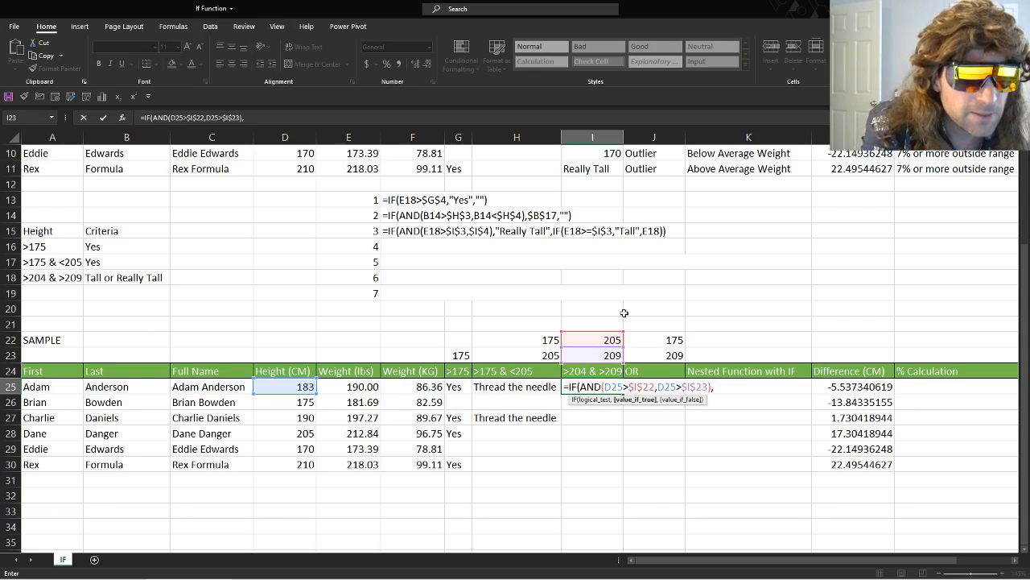
Step: Set the I25 formula's value if true to the text "Really Tall"
{"action": "type", "text": "\"Rea"}
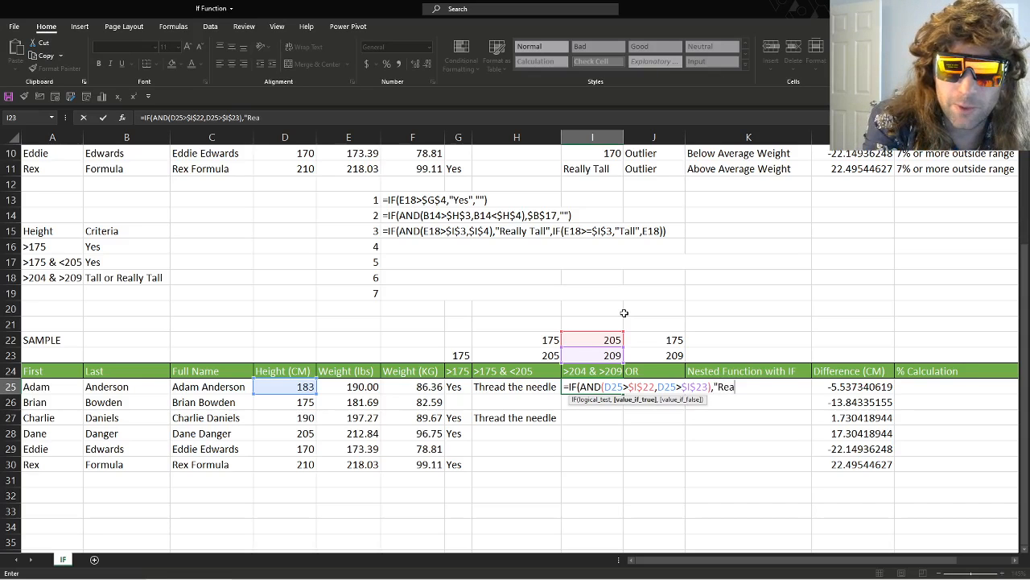
{"action": "type", "text": "lly Tall\""}
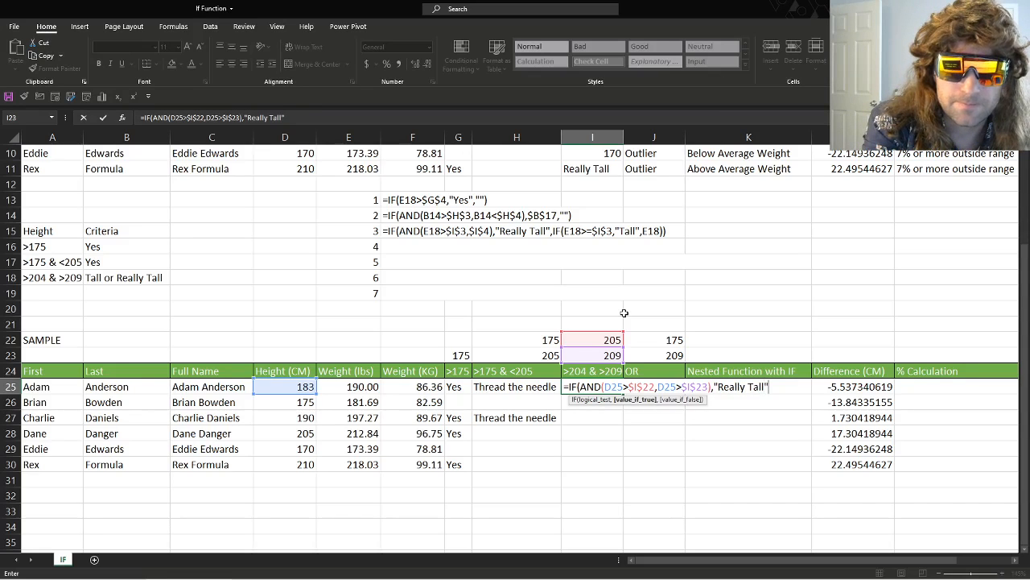
{"action": "type", "text": ","}
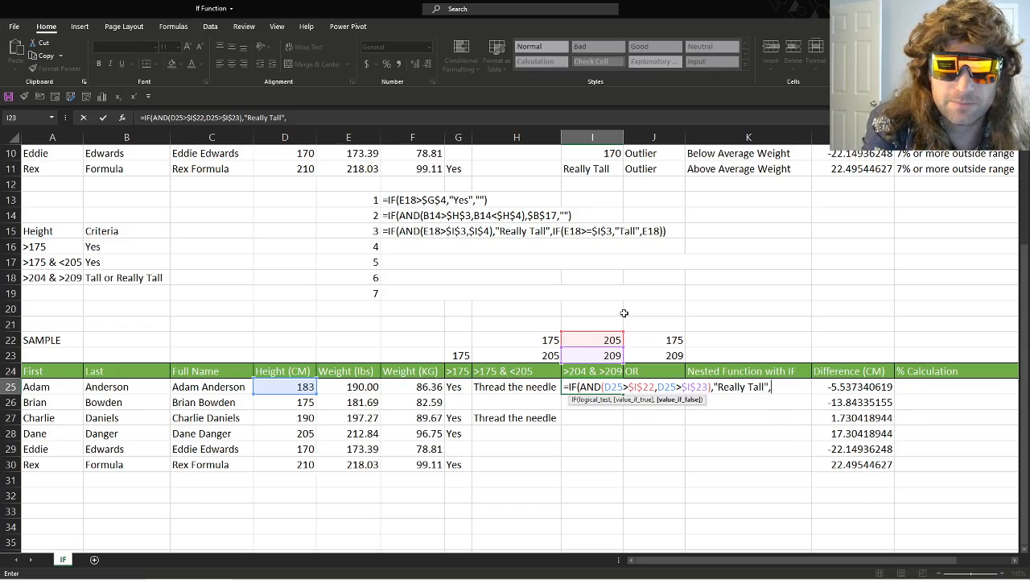
Step: Nest a second IF as the I25 formula's value if false, testing whether D25 is greater than the absolute reference $I$22
{"action": "type", "text": "IF("}
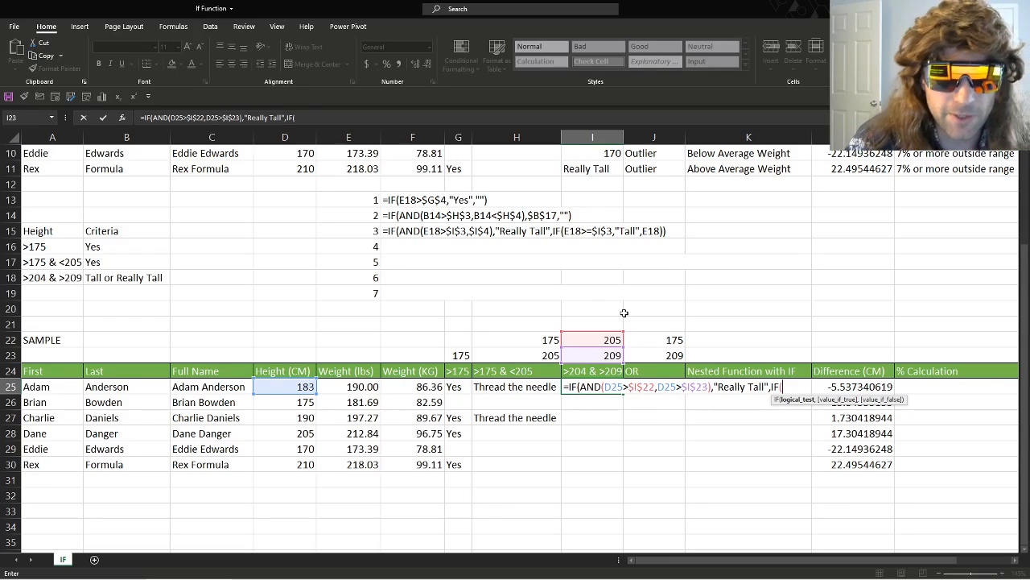
{"action": "left_click", "coordinate": [268, 386]}
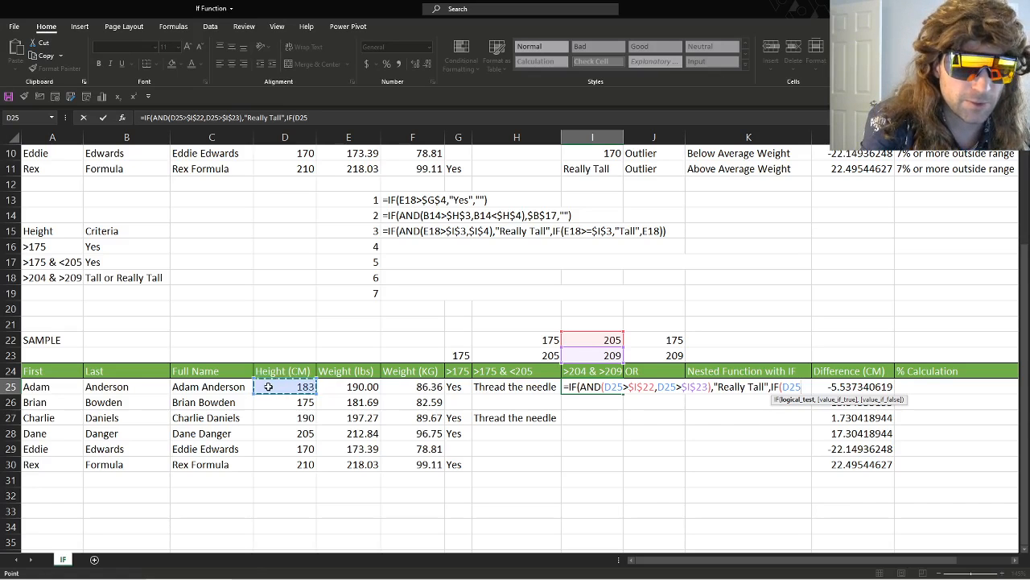
{"action": "type", "text": ">"}
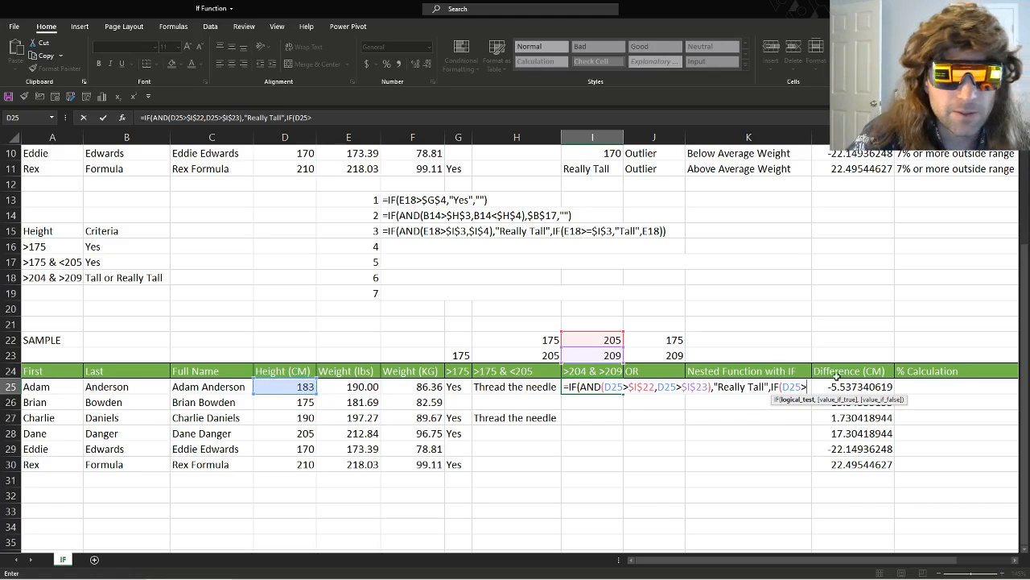
{"action": "left_click", "coordinate": [589, 340]}
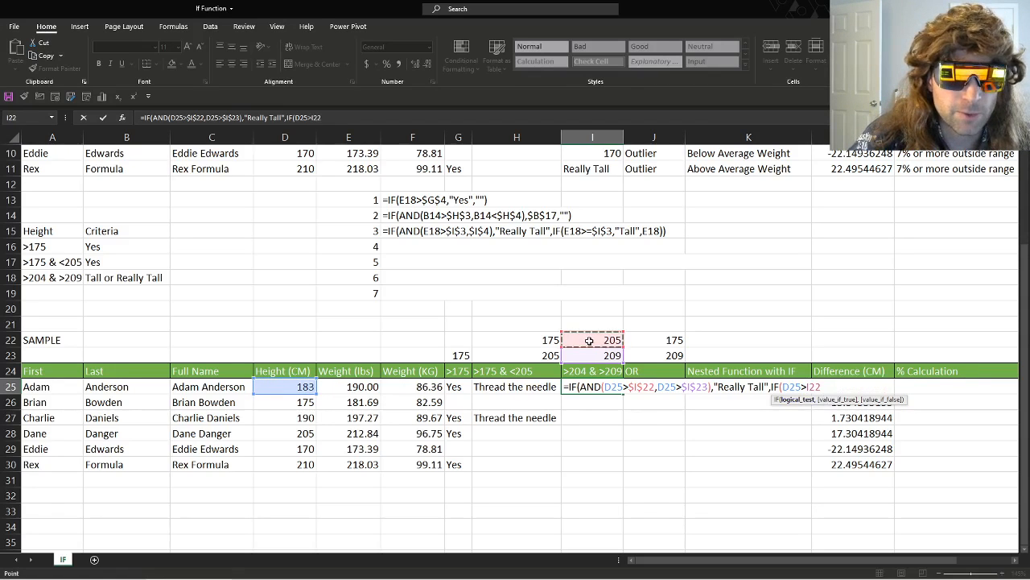
{"action": "key", "text": "F4"}
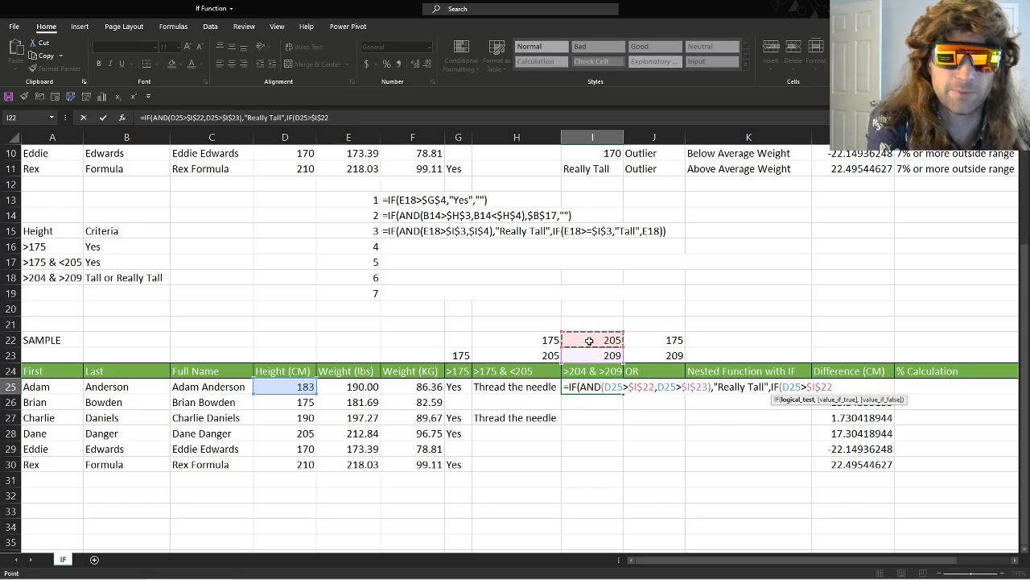
{"action": "type", "text": ","}
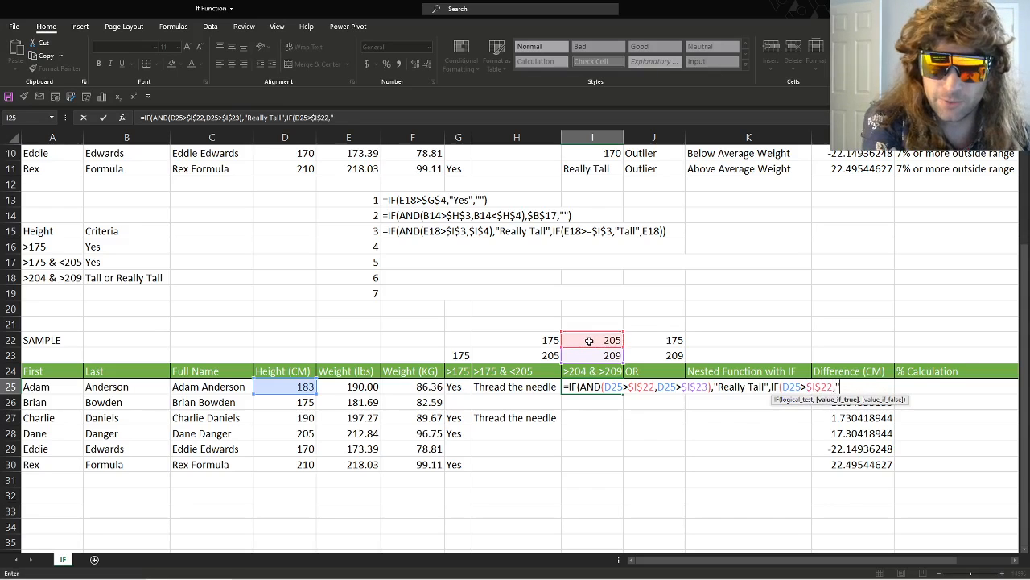
Step: Finish the nested IF in I25 with "Tall" if true and D25 if false, close both IF functions and enter the formula
{"action": "type", "text": "\"T"}
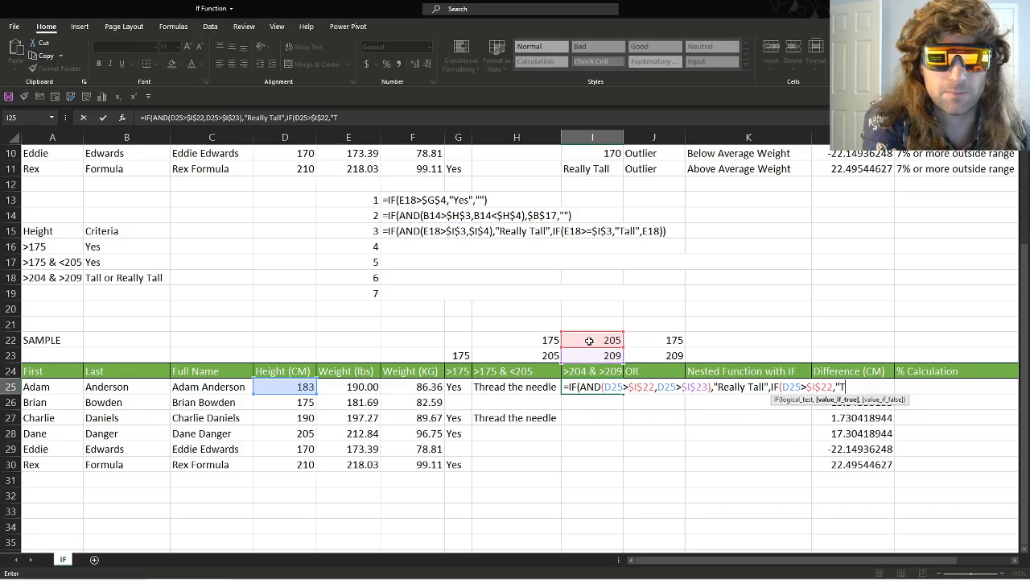
{"action": "type", "text": "all\""}
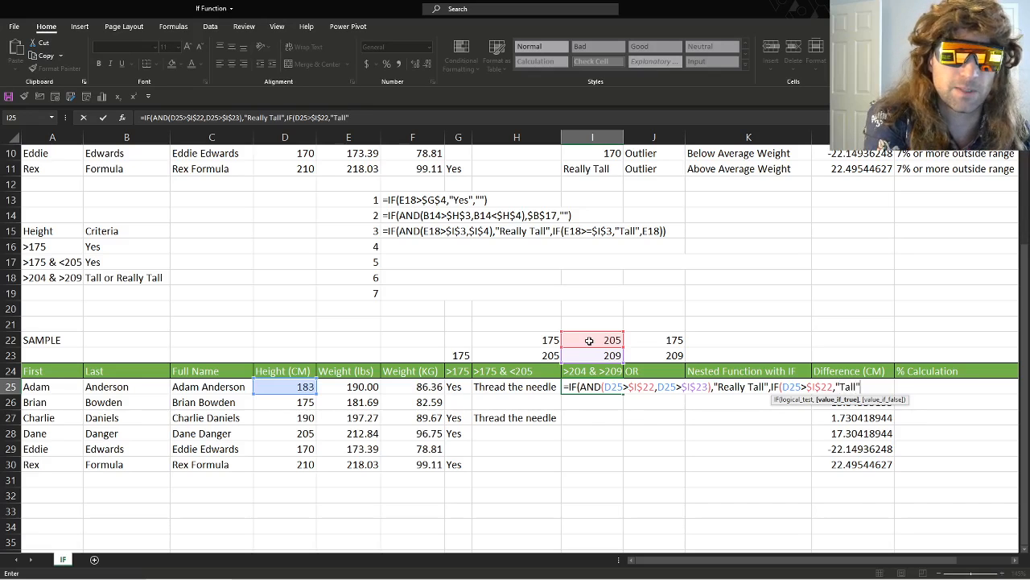
{"action": "type", "text": ","}
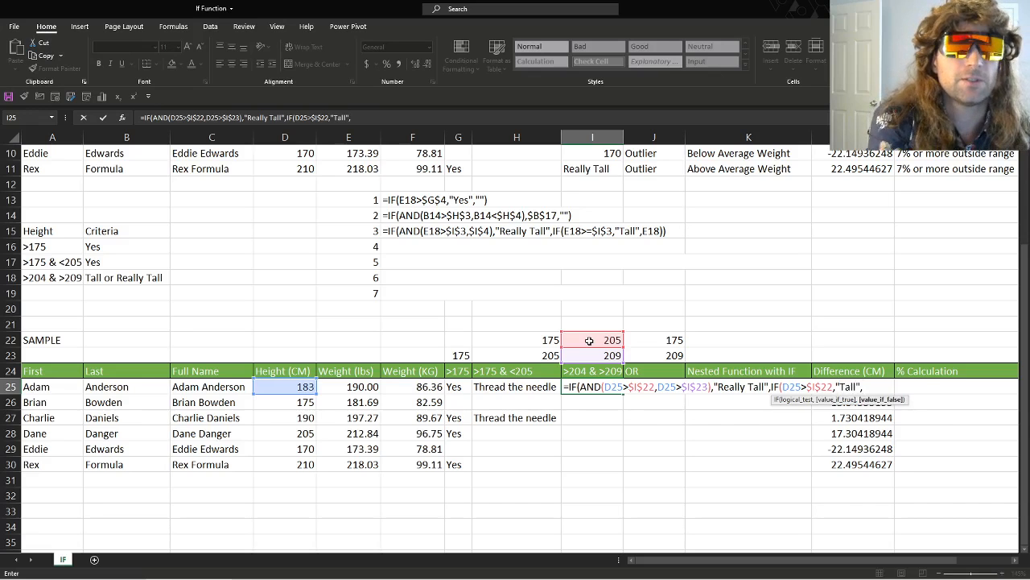
{"action": "left_click", "coordinate": [284, 386]}
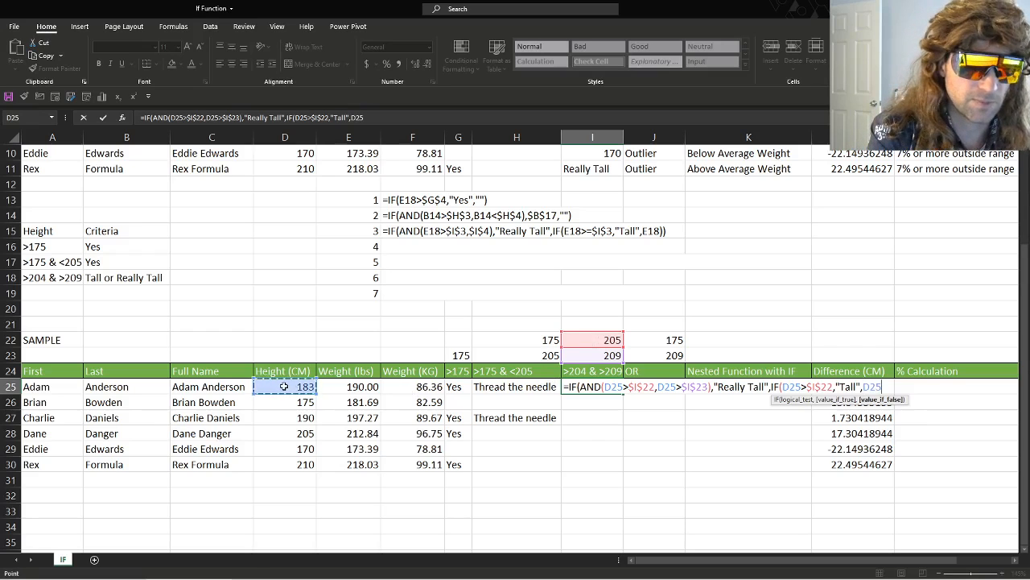
{"action": "type", "text": ")"}
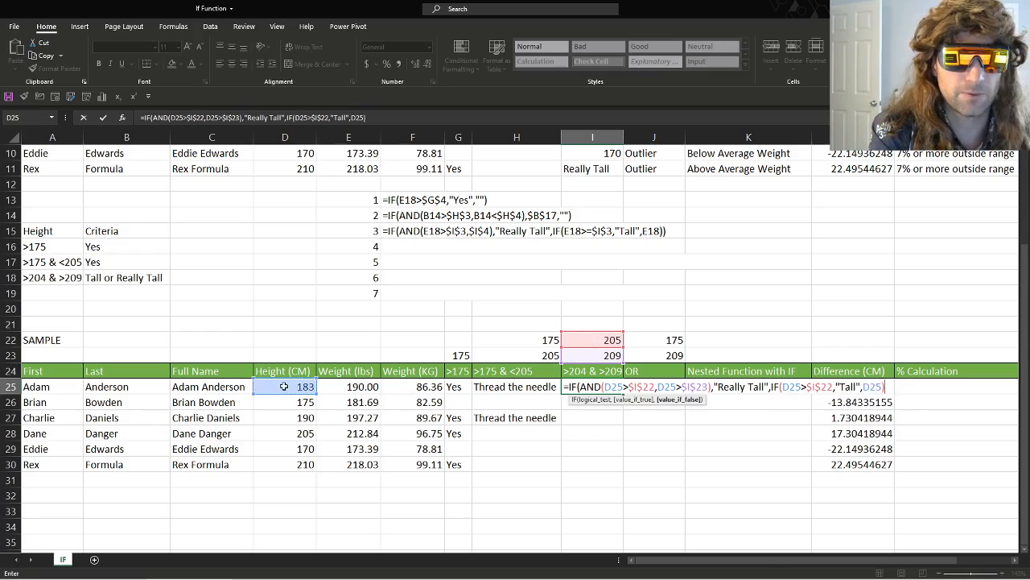
{"action": "type", "text": ")"}
{"action": "key", "text": "Return"}
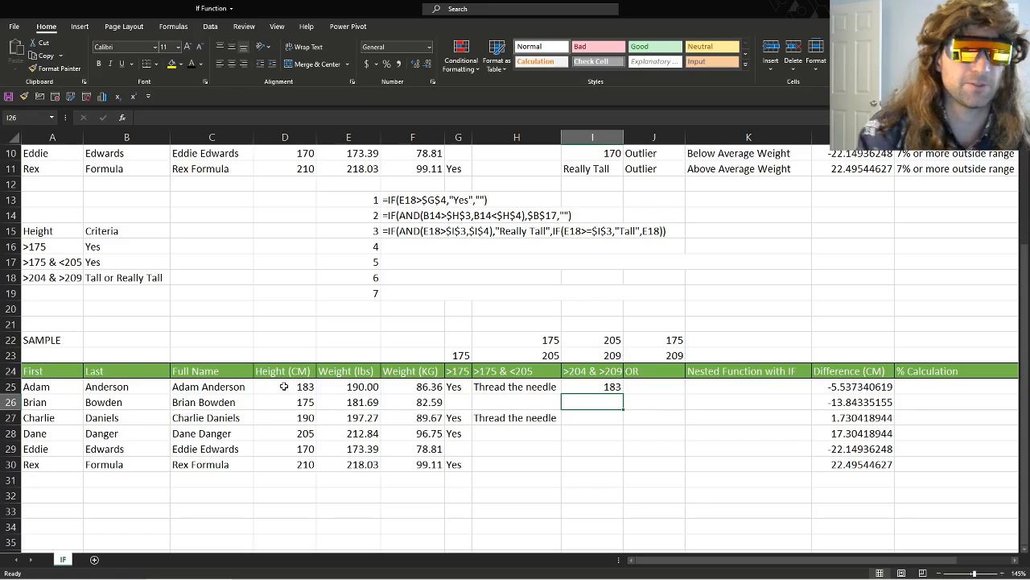
Step: Fill the nested IF formula from I25 down through I30
{"action": "left_click", "coordinate": [609, 389]}
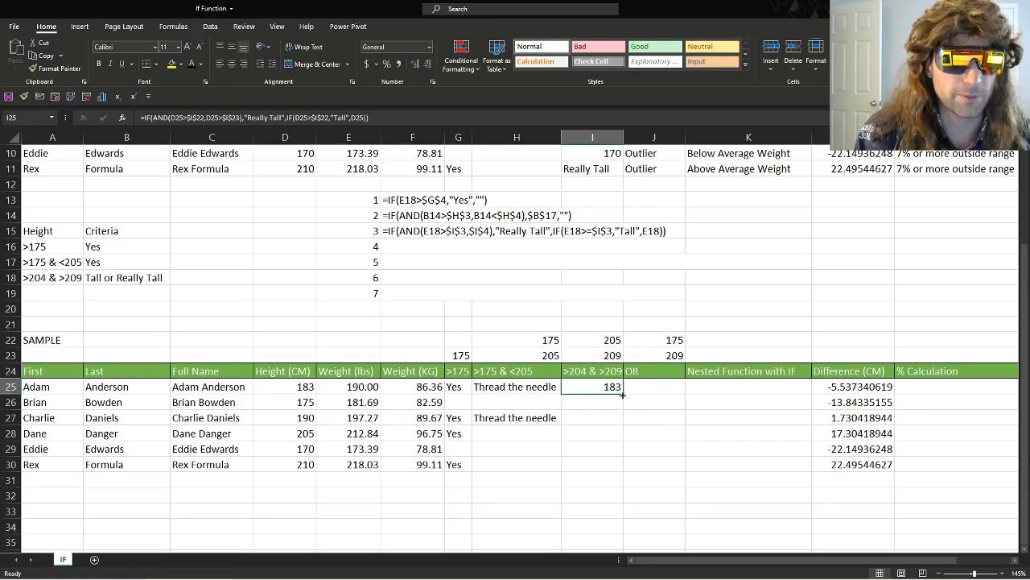
{"action": "left_click_drag", "start_coordinate": [622, 395], "coordinate": [618, 465]}
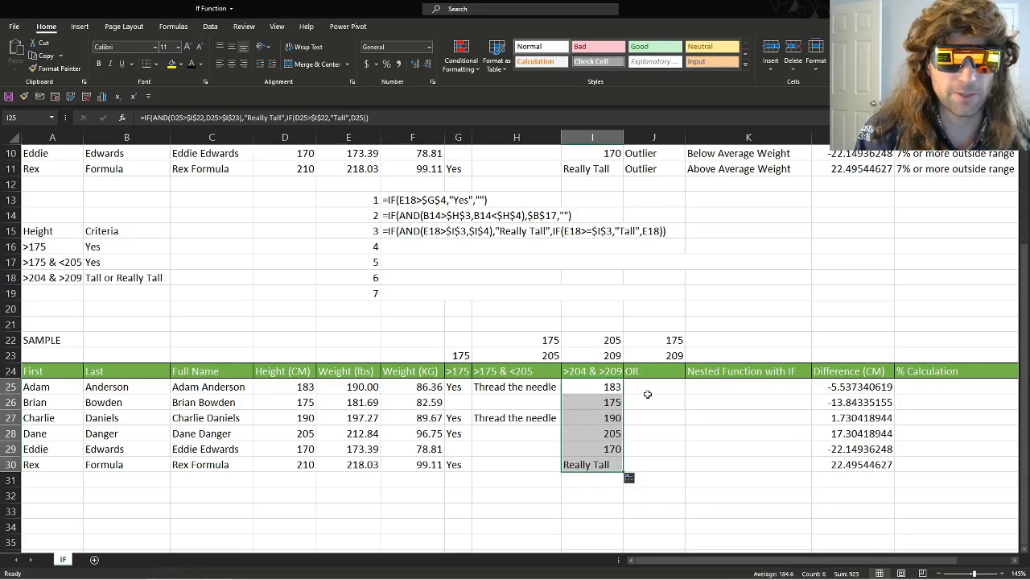
{"action": "left_click", "coordinate": [594, 463]}
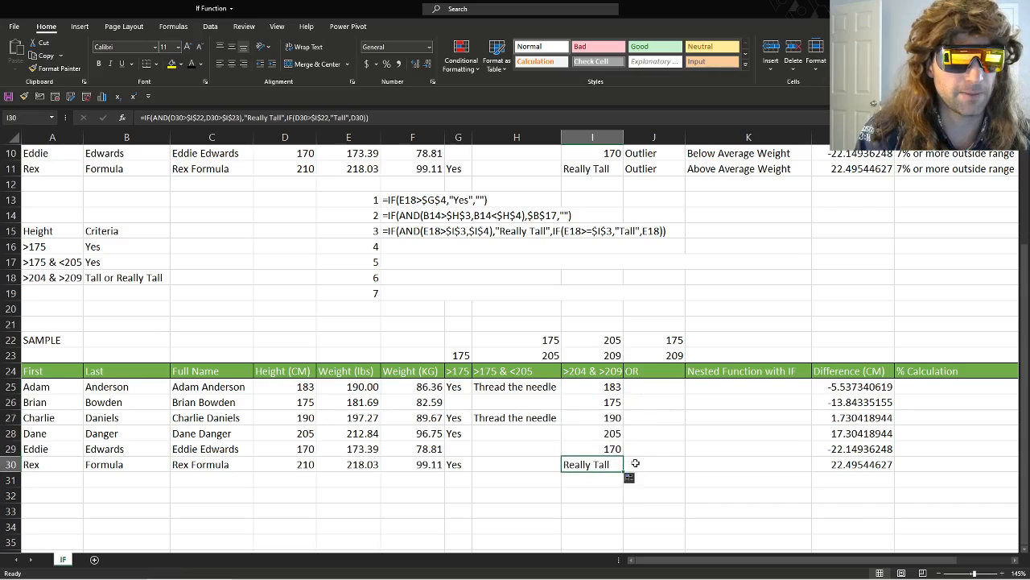
{"action": "left_click", "coordinate": [590, 435]}
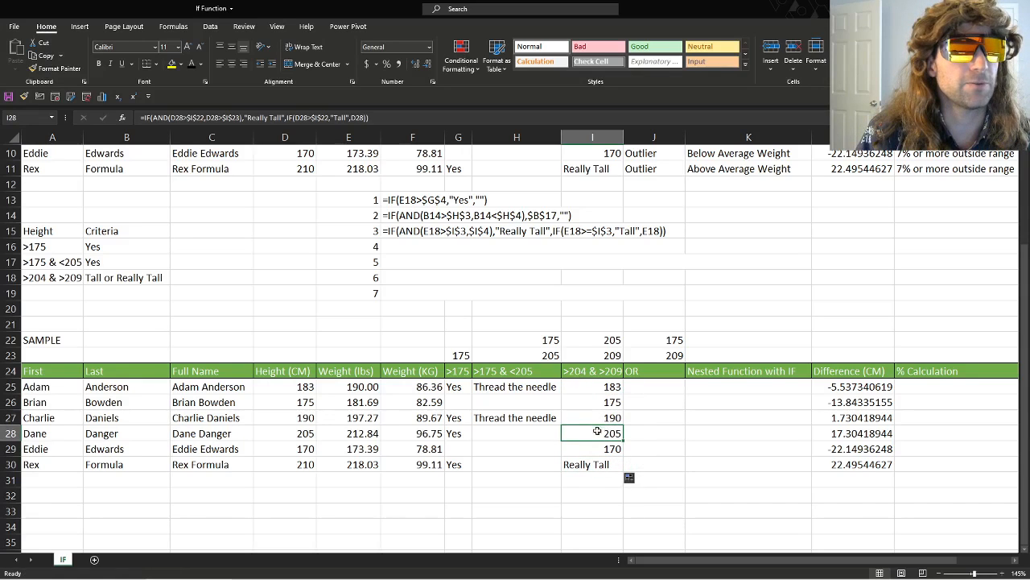
Step: Set the lower height threshold in I22 of the sample table to 204
{"action": "left_click", "coordinate": [592, 342]}
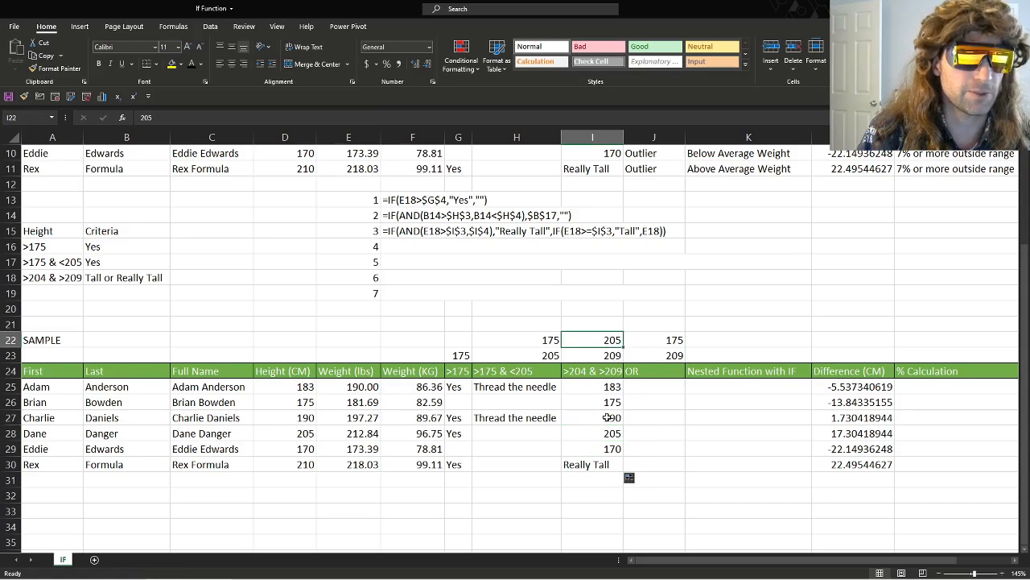
{"action": "left_click", "coordinate": [299, 436]}
{"action": "left_click", "coordinate": [592, 433]}
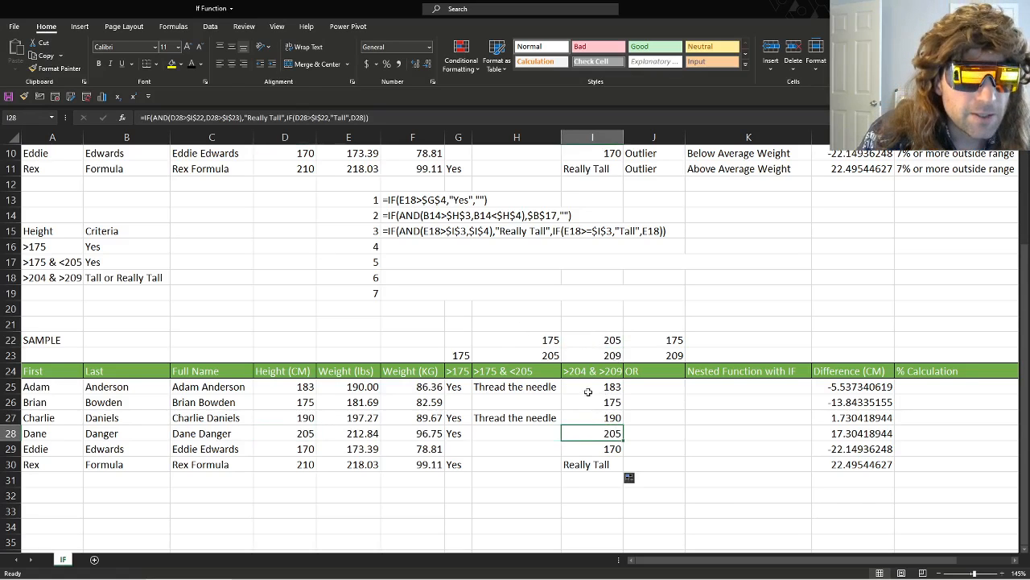
{"action": "left_click", "coordinate": [610, 339]}
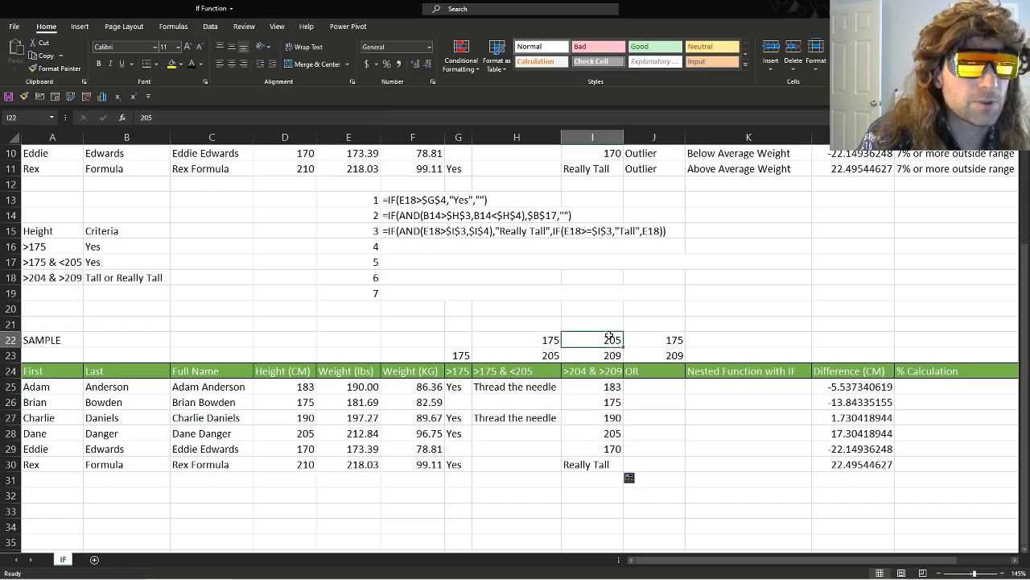
{"action": "type", "text": "204"}
{"action": "key", "text": "Return"}
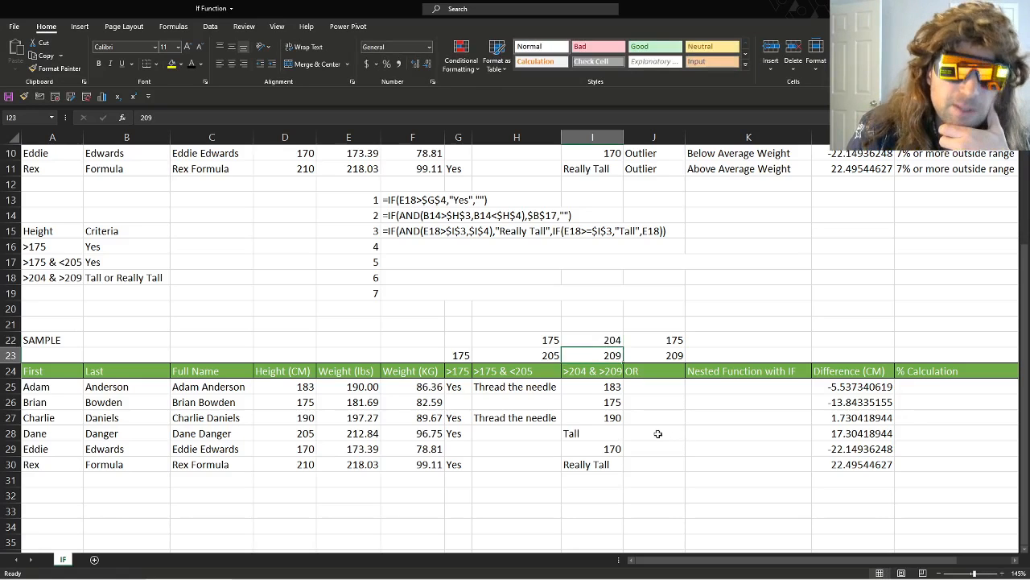
{"action": "left_click_drag", "start_coordinate": [612, 388], "coordinate": [610, 414]}
{"action": "left_click", "coordinate": [609, 448]}
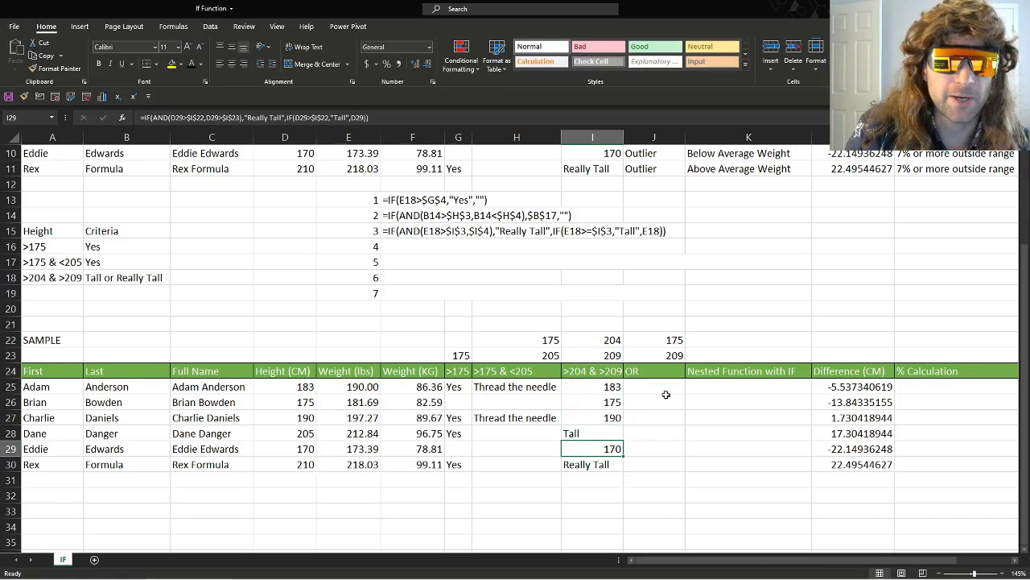
Step: Reveal the hidden OR formula text in F16 by applying the current font color
{"action": "left_click", "coordinate": [666, 393]}
{"action": "left_click", "coordinate": [435, 248]}
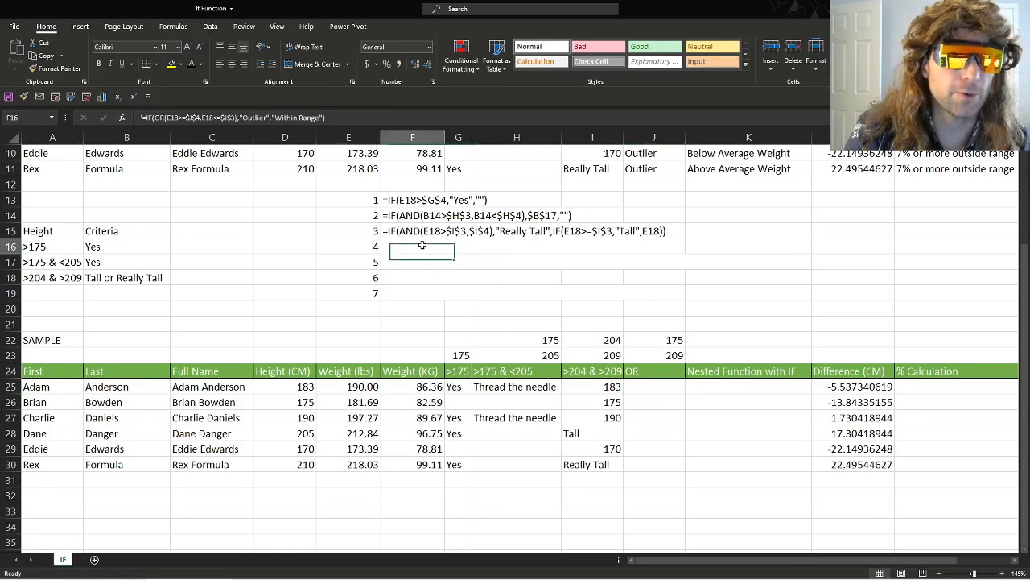
{"action": "left_click", "coordinate": [194, 65]}
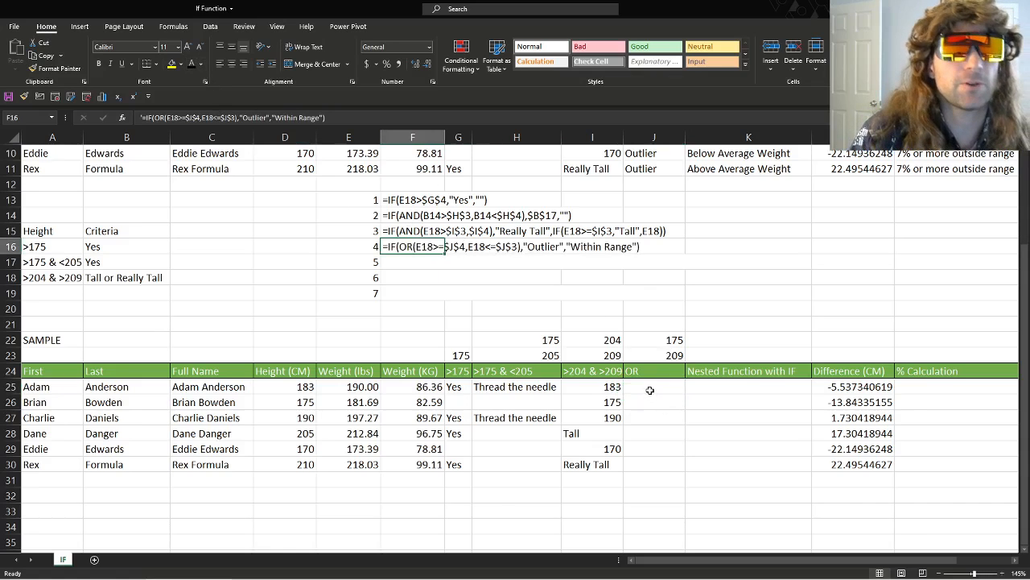
Step: Examine the OR conditions and the value if true in the example table's formula in J6
{"action": "scroll", "coordinate": [649, 222], "scroll_direction": "up", "scroll_amount": 3}
{"action": "left_click", "coordinate": [654, 233]}
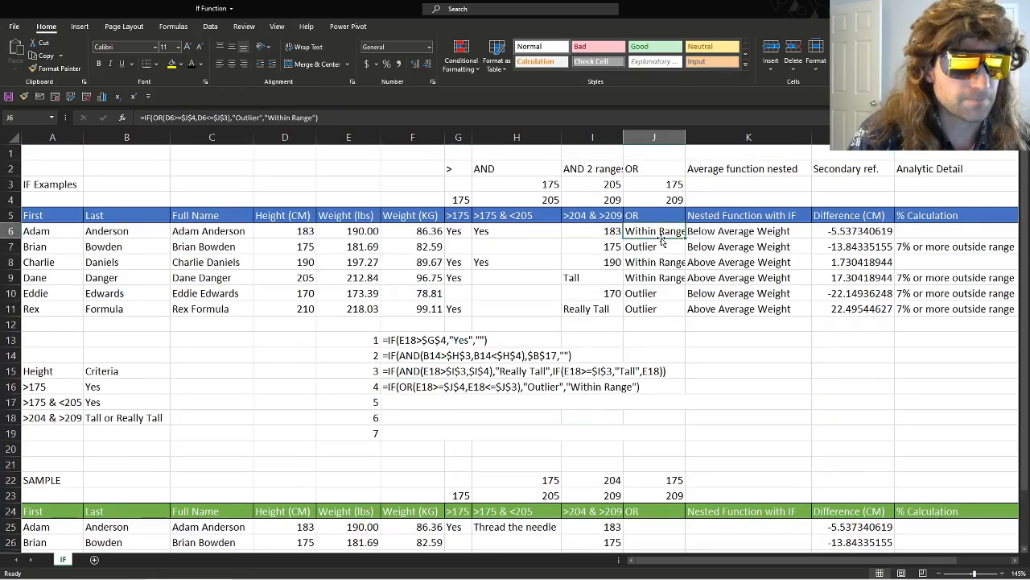
{"action": "double_click", "coordinate": [656, 234]}
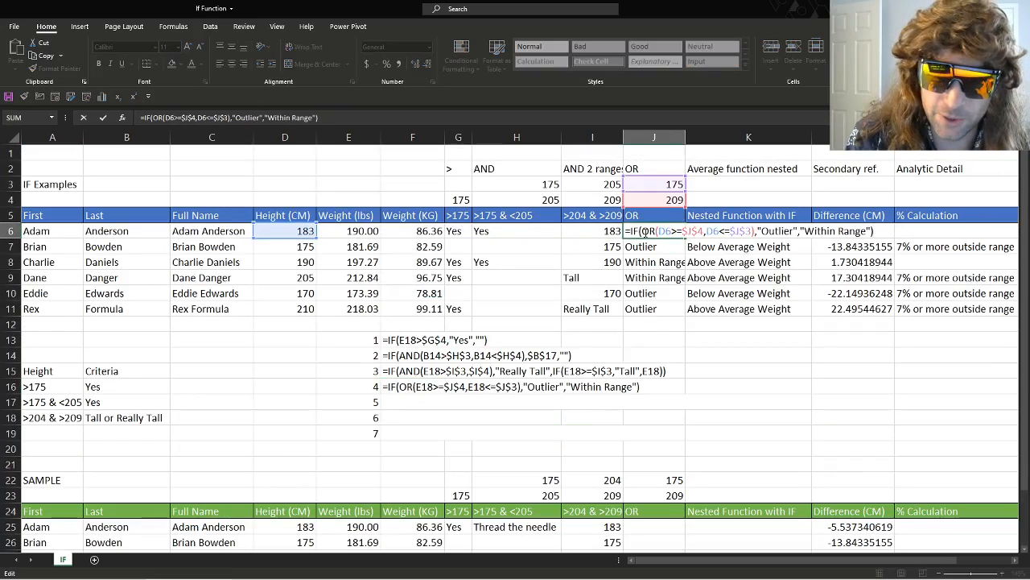
{"action": "left_click", "coordinate": [705, 232]}
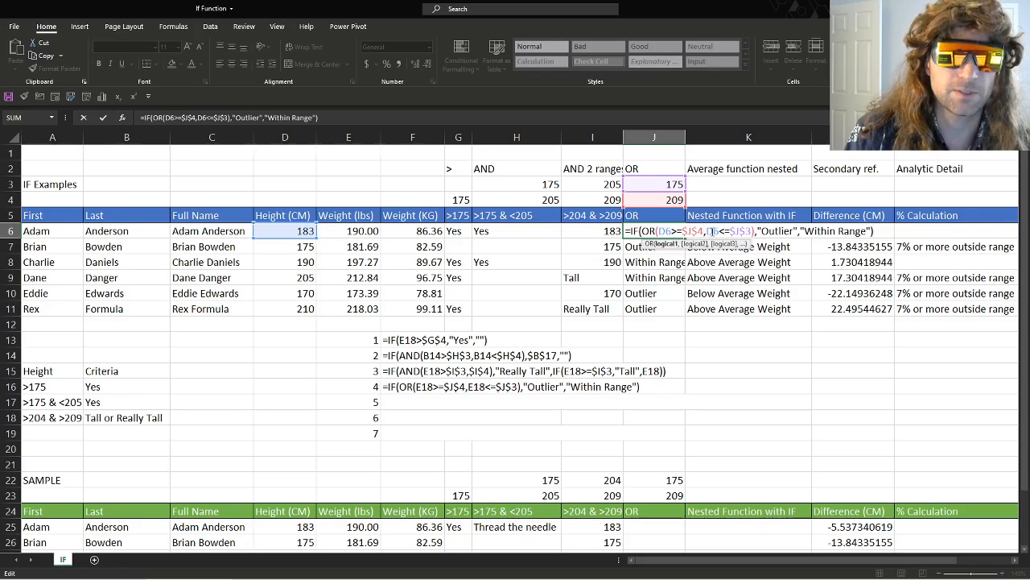
{"action": "left_click", "coordinate": [723, 231]}
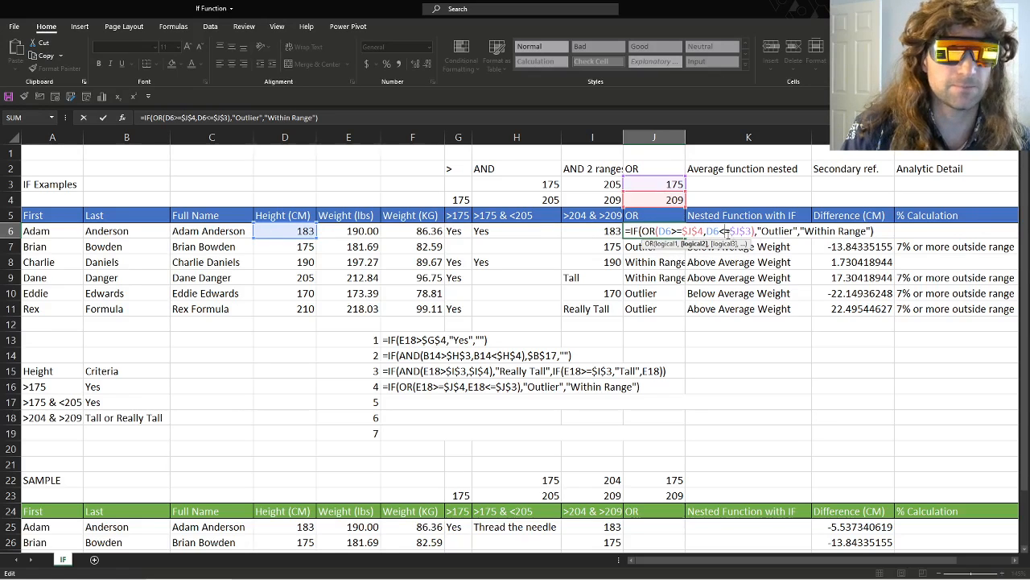
{"action": "left_click", "coordinate": [768, 232]}
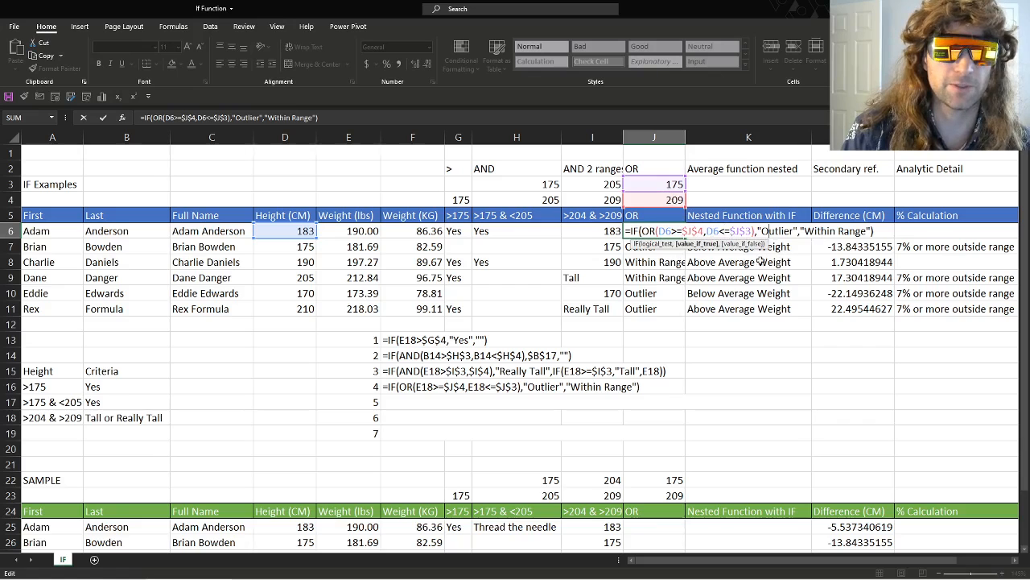
{"action": "key", "text": "ctrl+Return"}
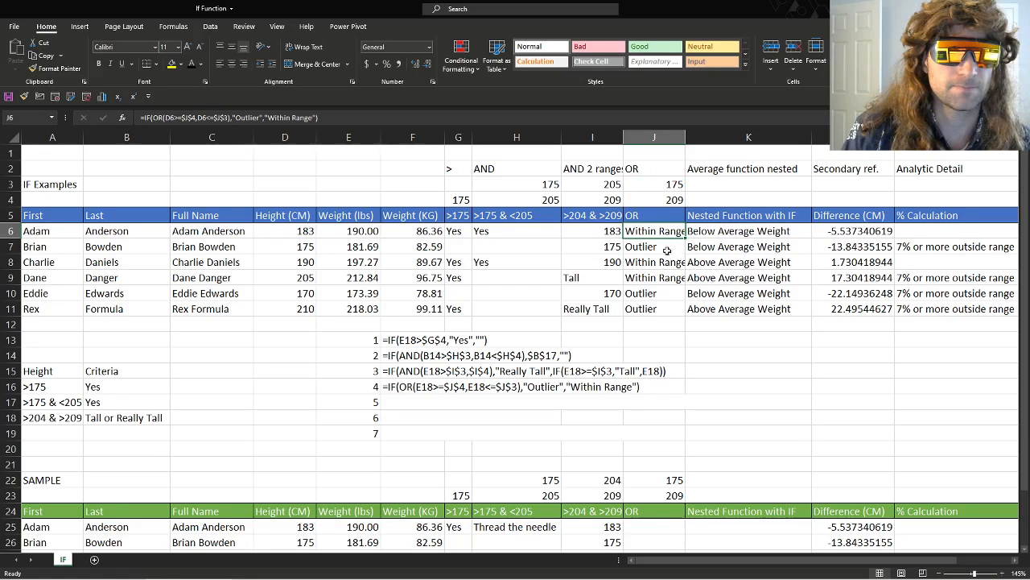
Step: Start an IF formula with a nested OR in J25, with first condition D25 greater than or equal to the absolute reference $J$22
{"action": "scroll", "coordinate": [656, 274], "scroll_direction": "down", "scroll_amount": 2}
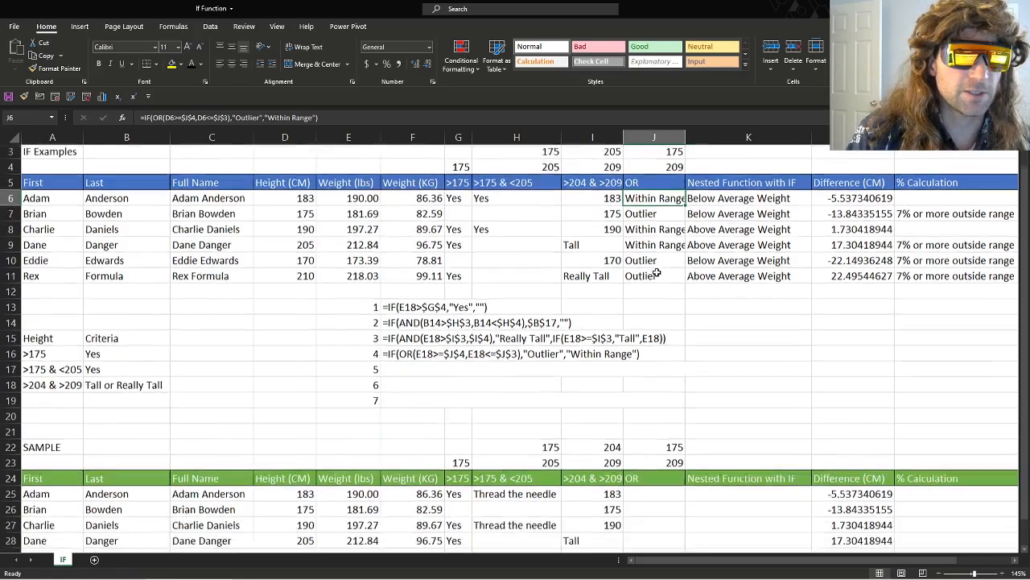
{"action": "left_click", "coordinate": [640, 435]}
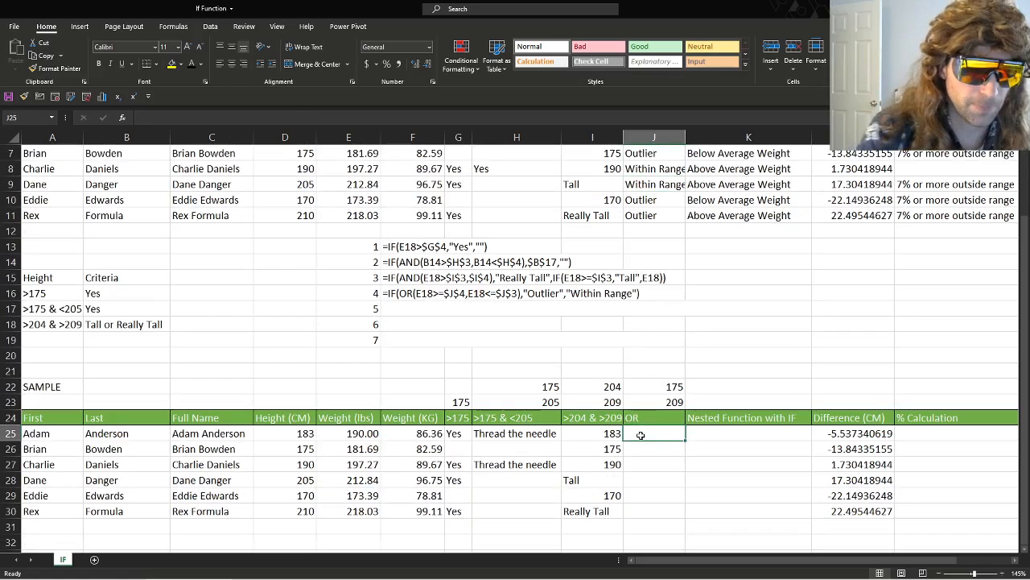
{"action": "type", "text": "=IF("}
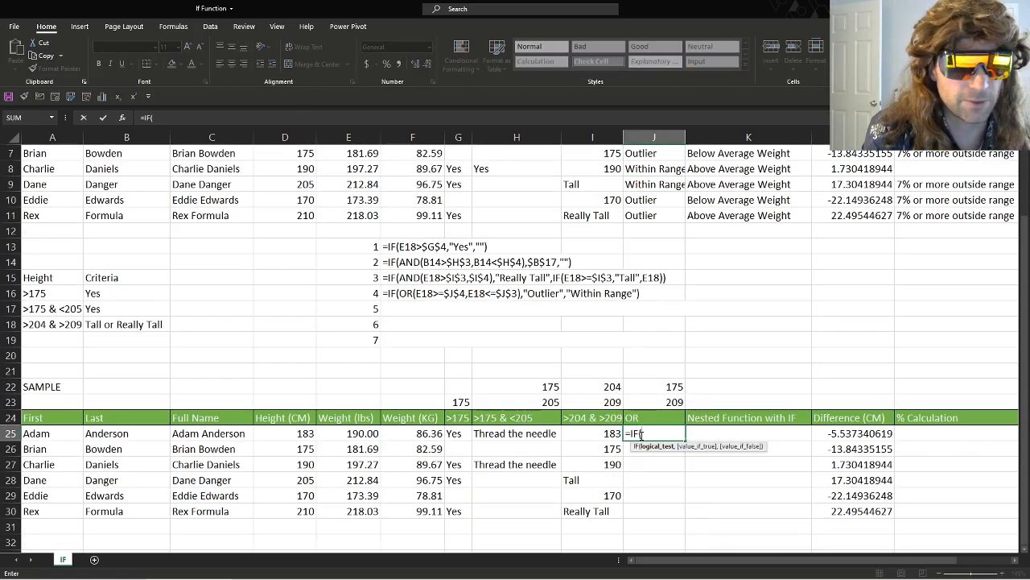
{"action": "type", "text": "OR("}
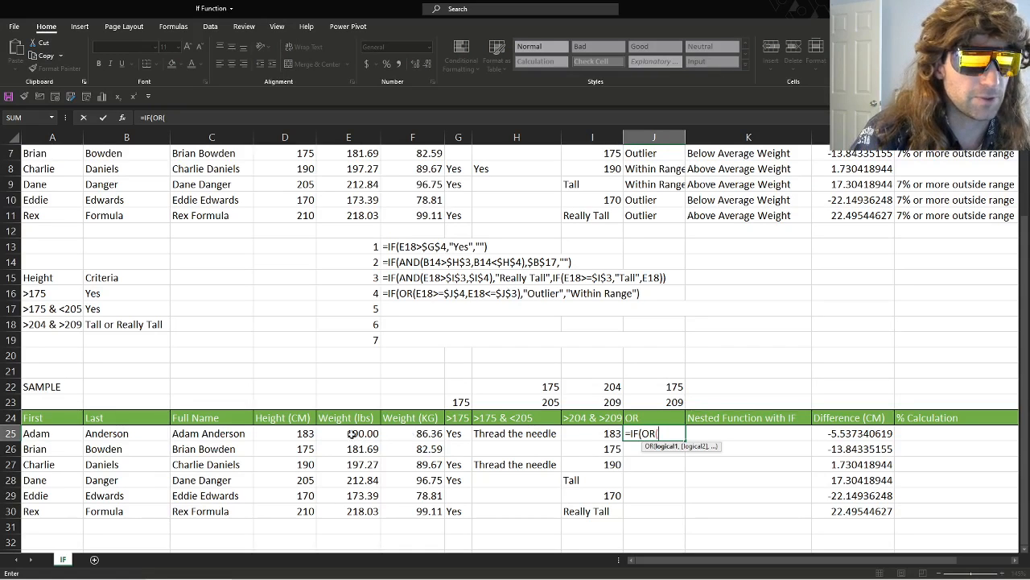
{"action": "left_click", "coordinate": [304, 435]}
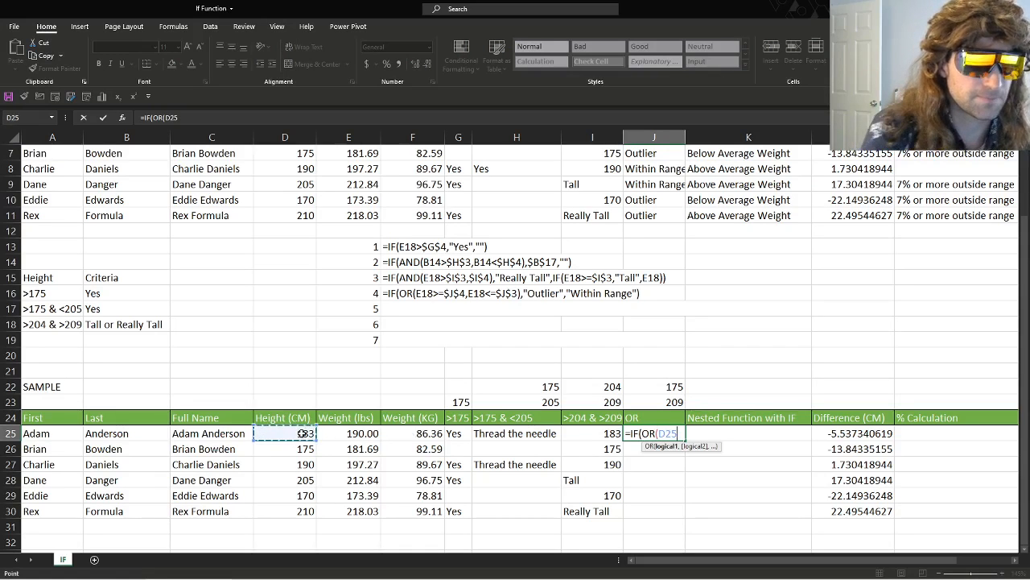
{"action": "type", "text": ">="}
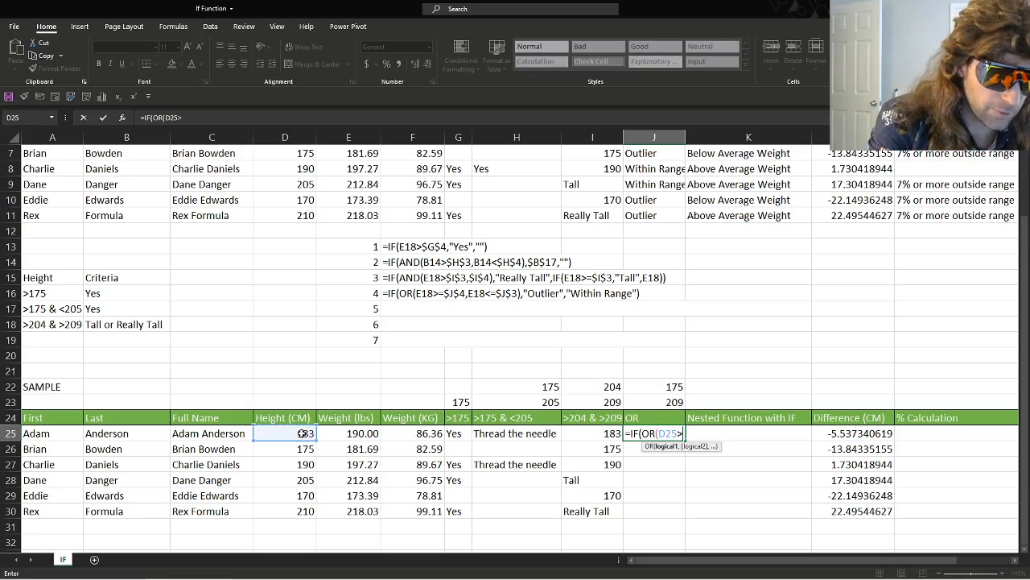
{"action": "left_click", "coordinate": [653, 387]}
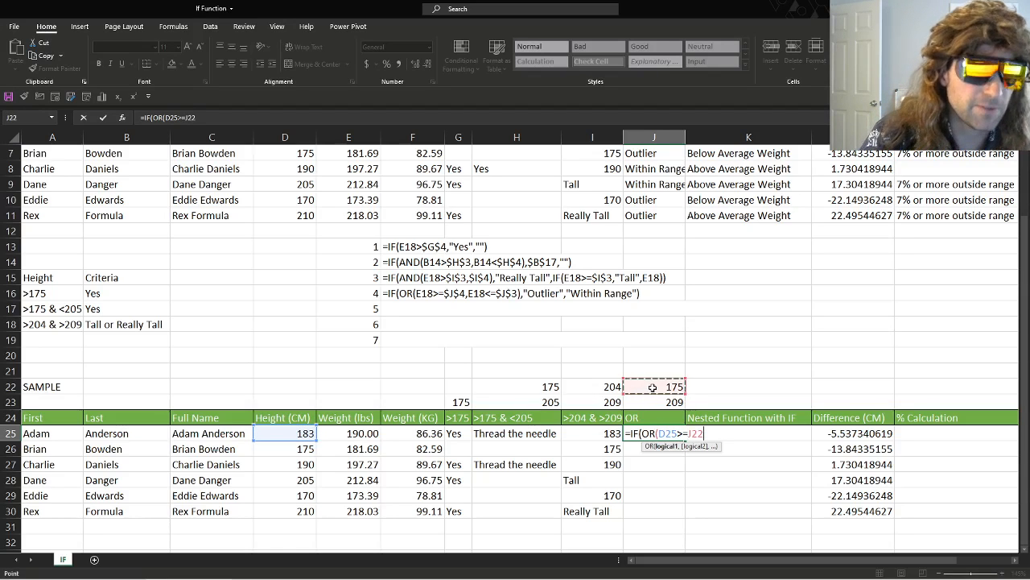
{"action": "key", "text": "F4"}
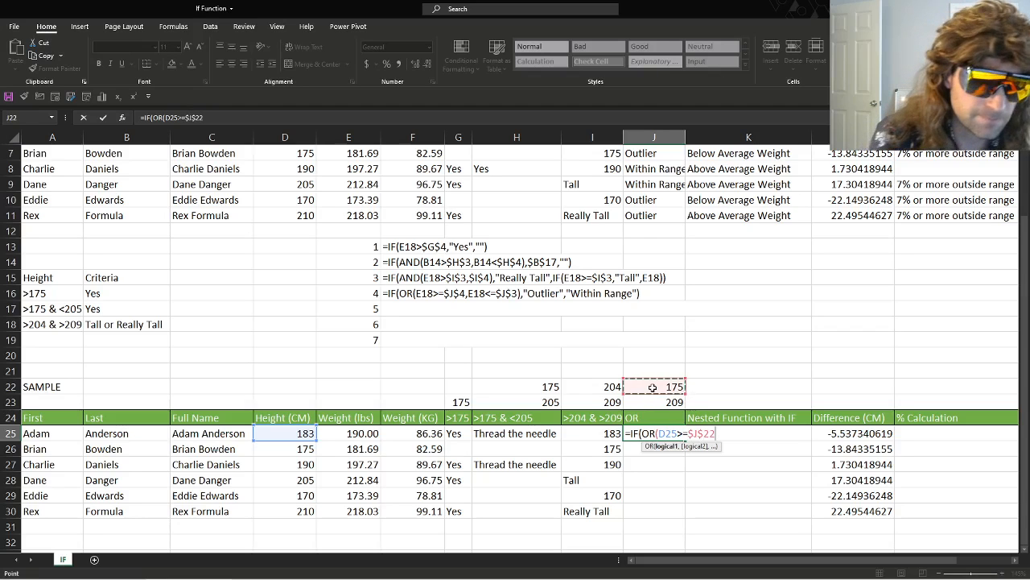
{"action": "type", "text": ","}
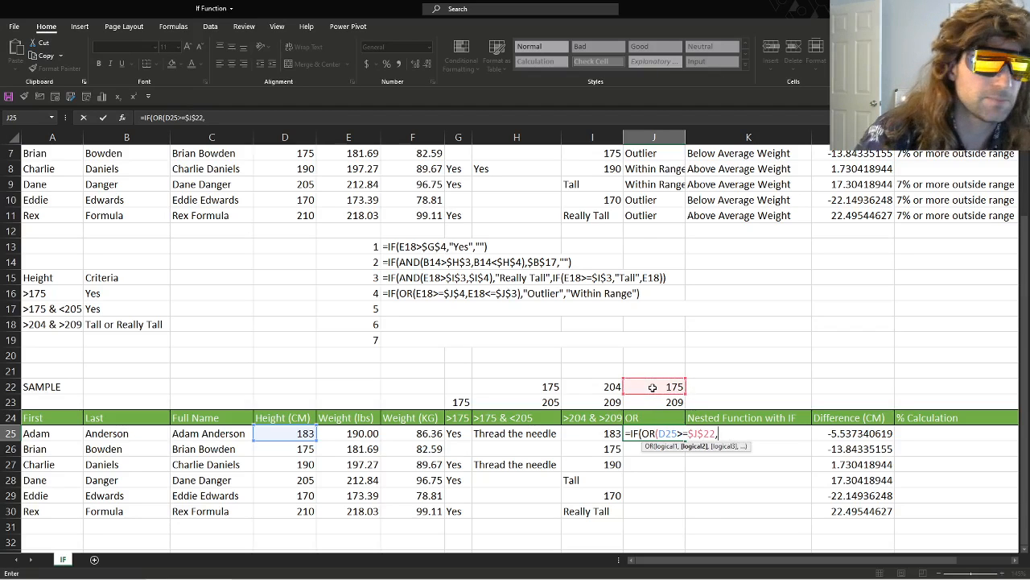
Step: Add the second OR condition in J25, D25 less than or equal to the absolute reference $J$23
{"action": "left_click", "coordinate": [297, 435]}
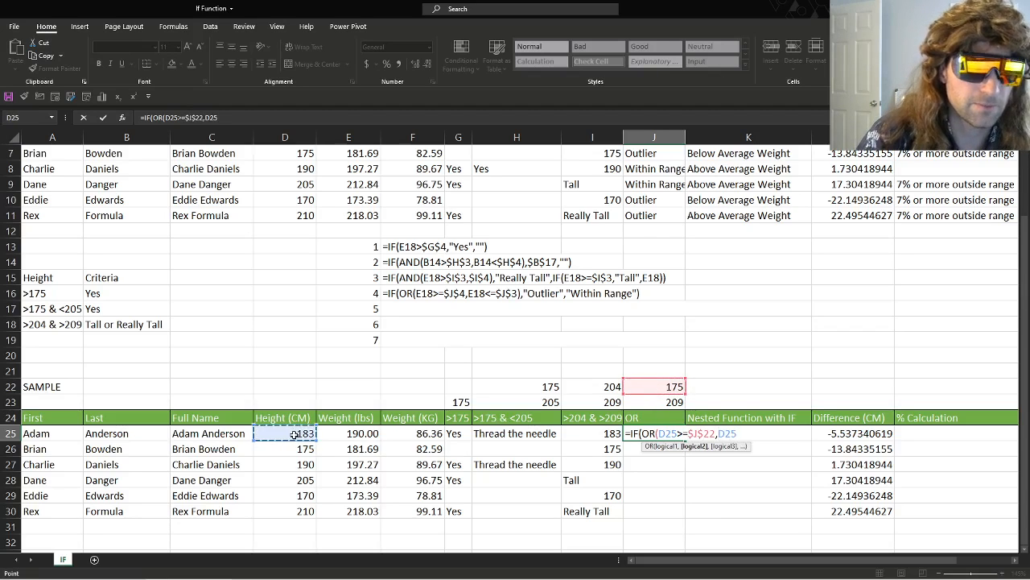
{"action": "type", "text": "<"}
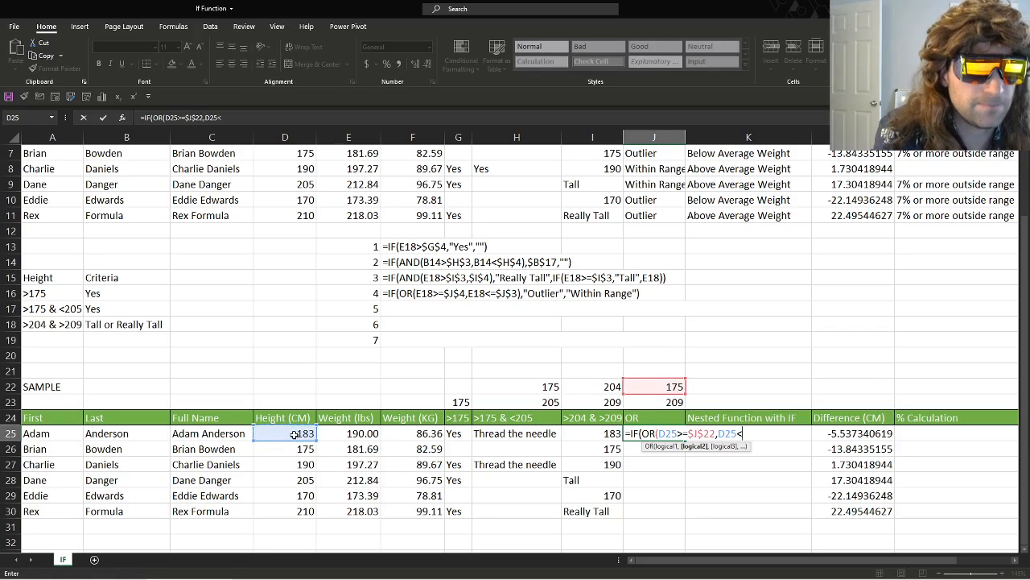
{"action": "type", "text": "="}
{"action": "left_click", "coordinate": [657, 404]}
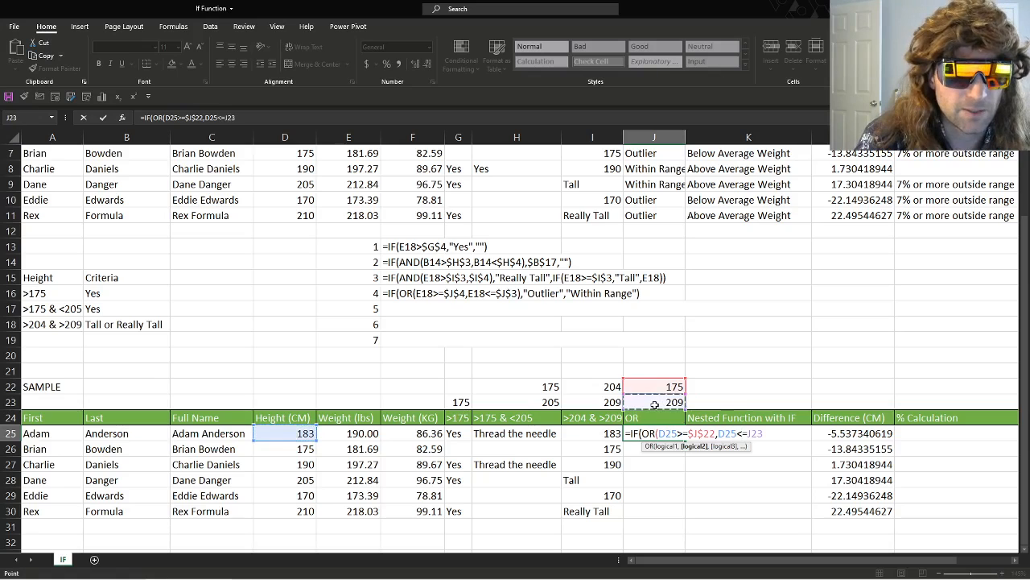
{"action": "key", "text": "F4"}
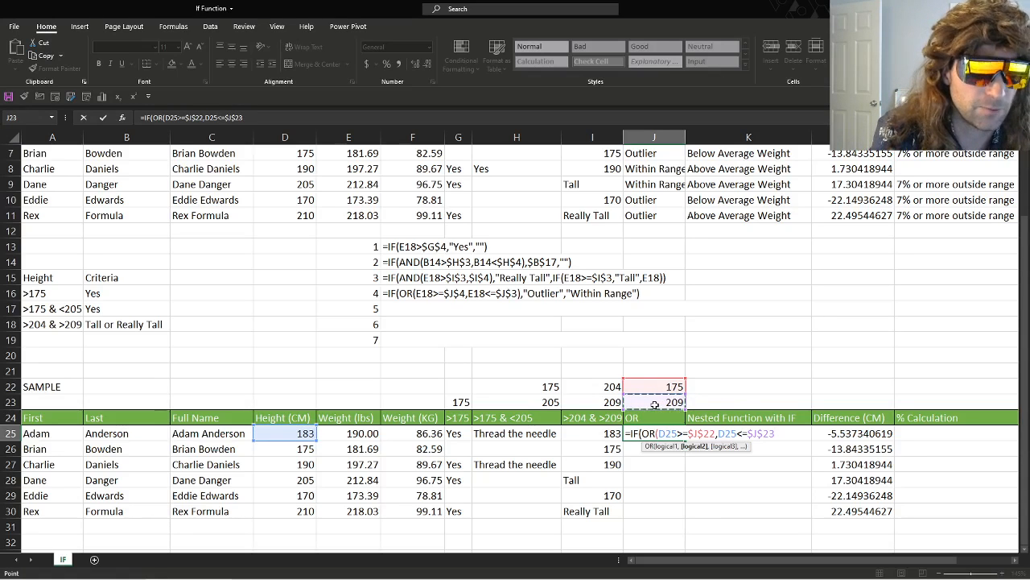
Step: Close the OR test in J25 and finish the formula with "Outlier" if true and "Within Range" if false
{"action": "type", "text": "),\"Ou"}
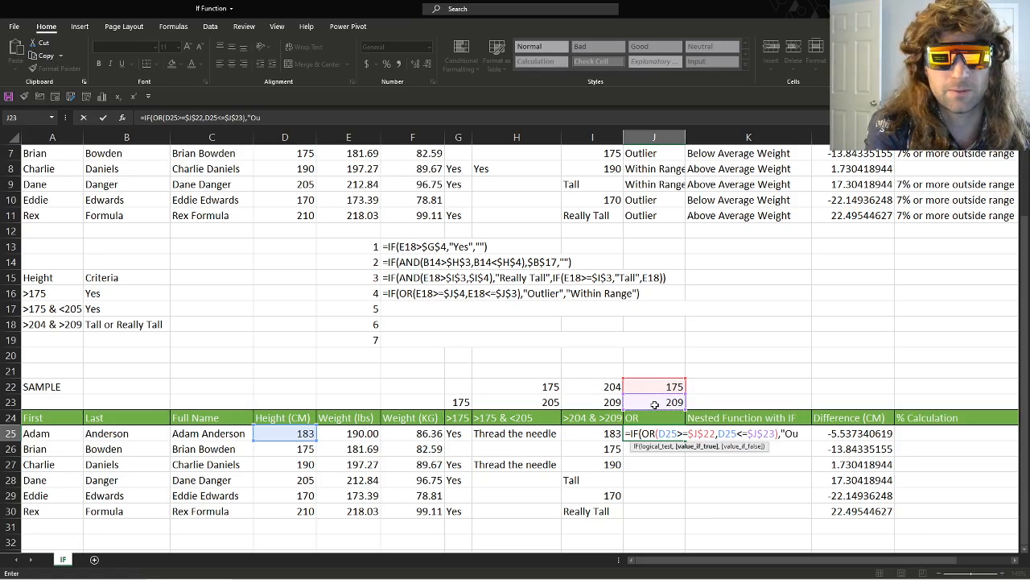
{"action": "type", "text": "tlier"}
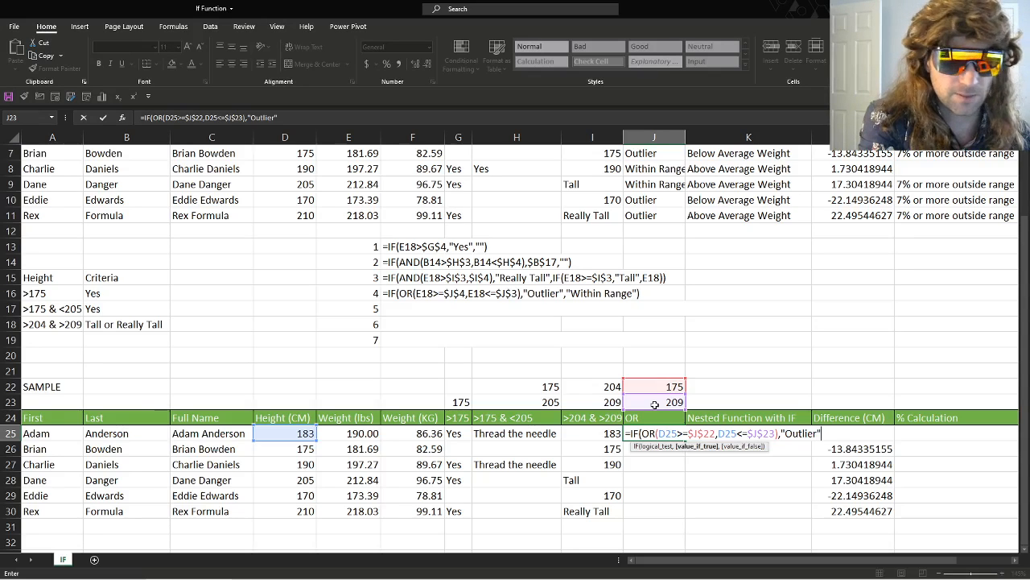
{"action": "type", "text": ","}
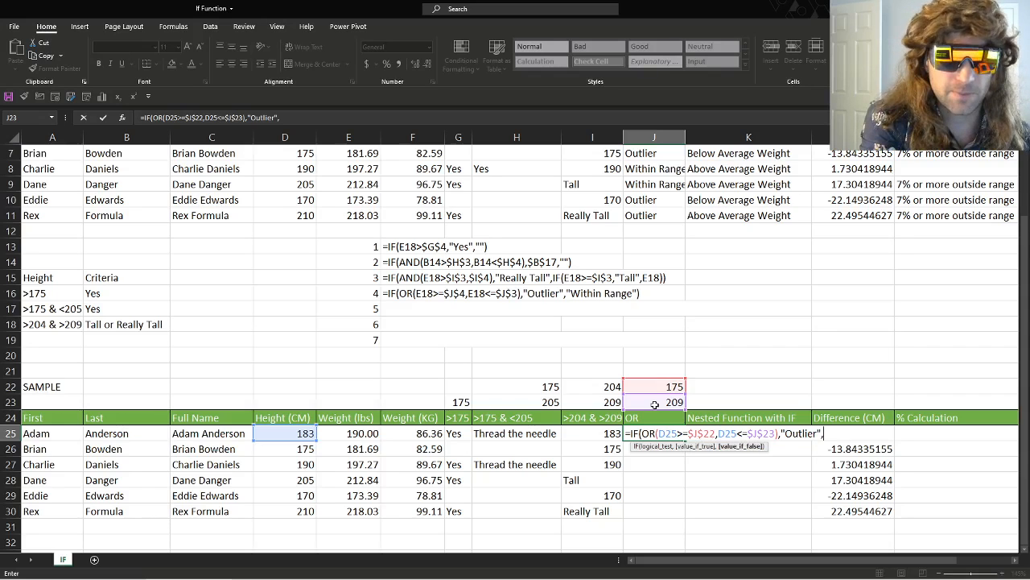
{"action": "type", "text": "\"Wi"}
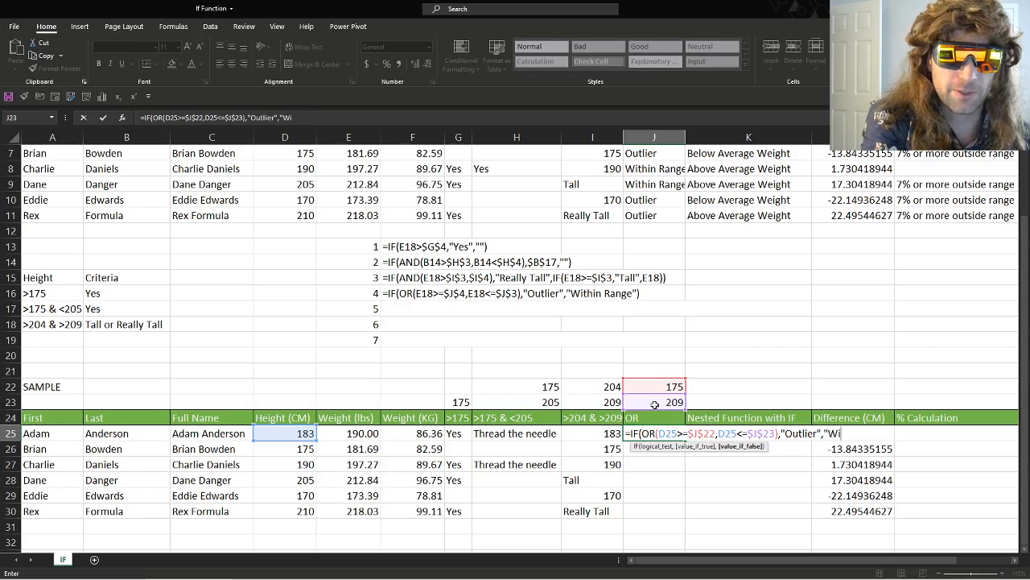
{"action": "type", "text": "thin Range\")"}
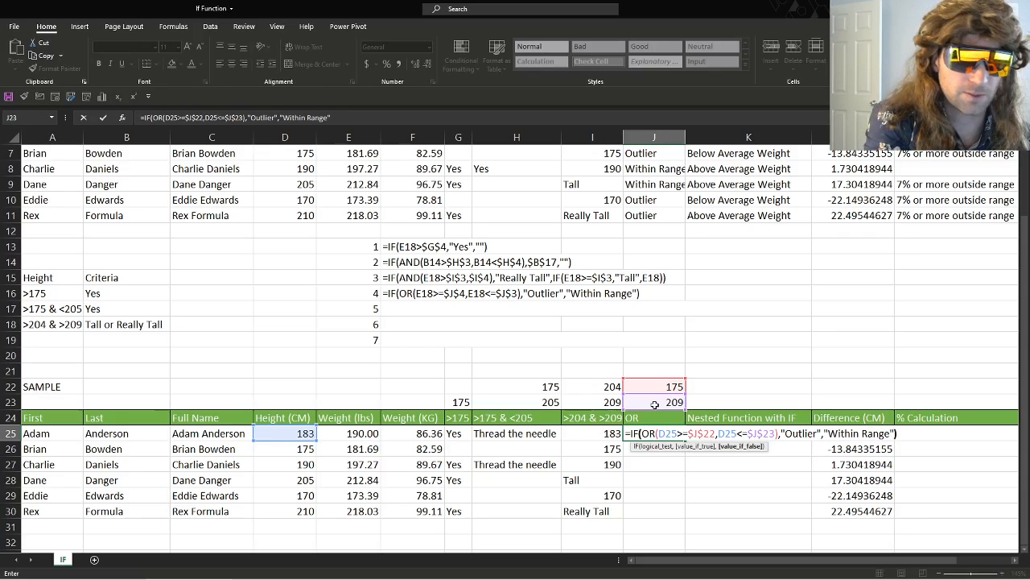
{"action": "key", "text": "Return"}
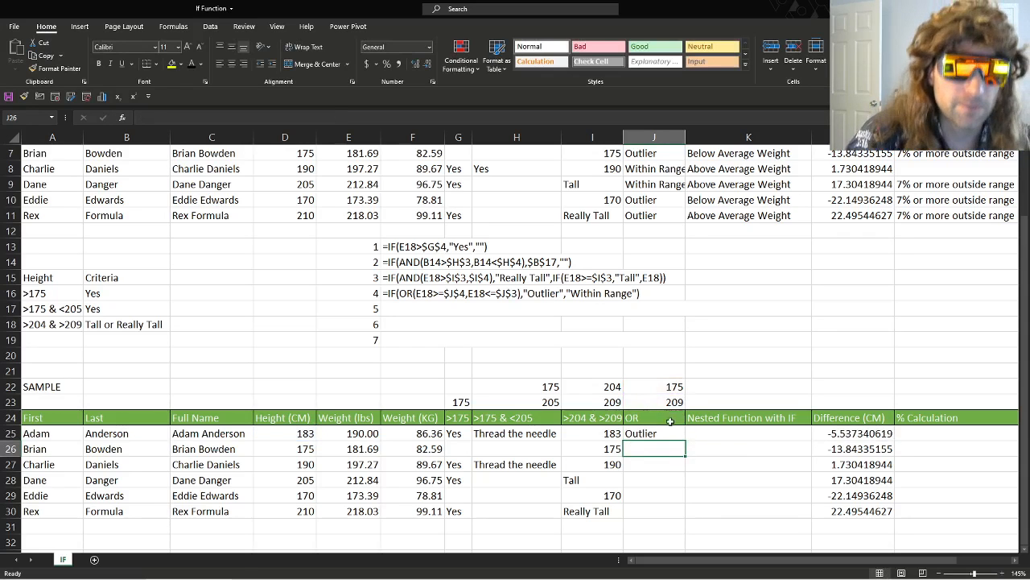
Step: Fill the OR formula from J25 down through J30 and reselect J25 to check its formula
{"action": "left_click", "coordinate": [669, 433]}
{"action": "double_click", "coordinate": [685, 440]}
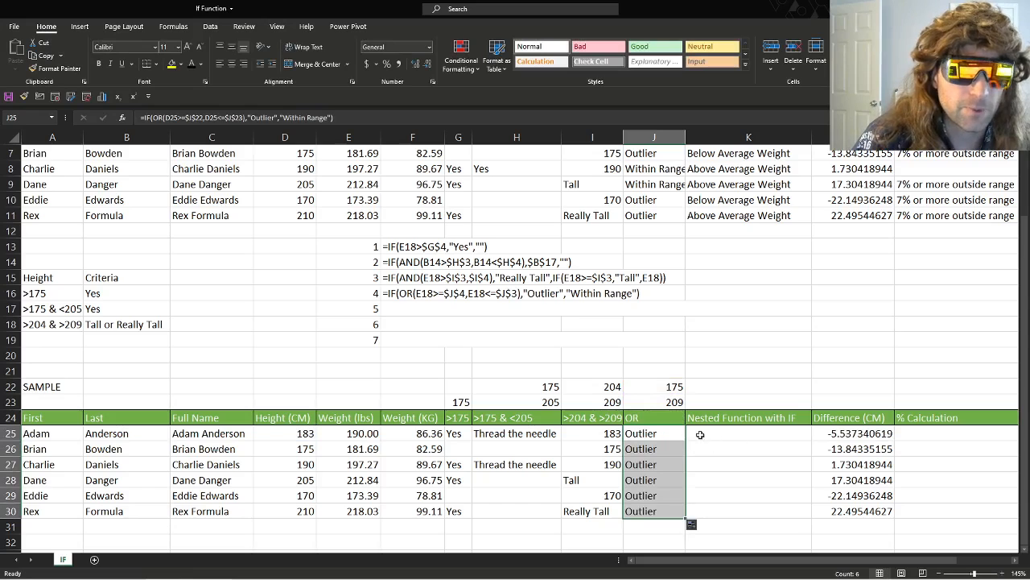
{"action": "left_click", "coordinate": [669, 434]}
Step: Reveal the hidden AVERAGE formula text in F17 by applying the current font color
{"action": "scroll", "coordinate": [669, 430], "scroll_direction": "down", "scroll_amount": 2}
{"action": "scroll", "coordinate": [669, 430], "scroll_direction": "down", "scroll_amount": 1}
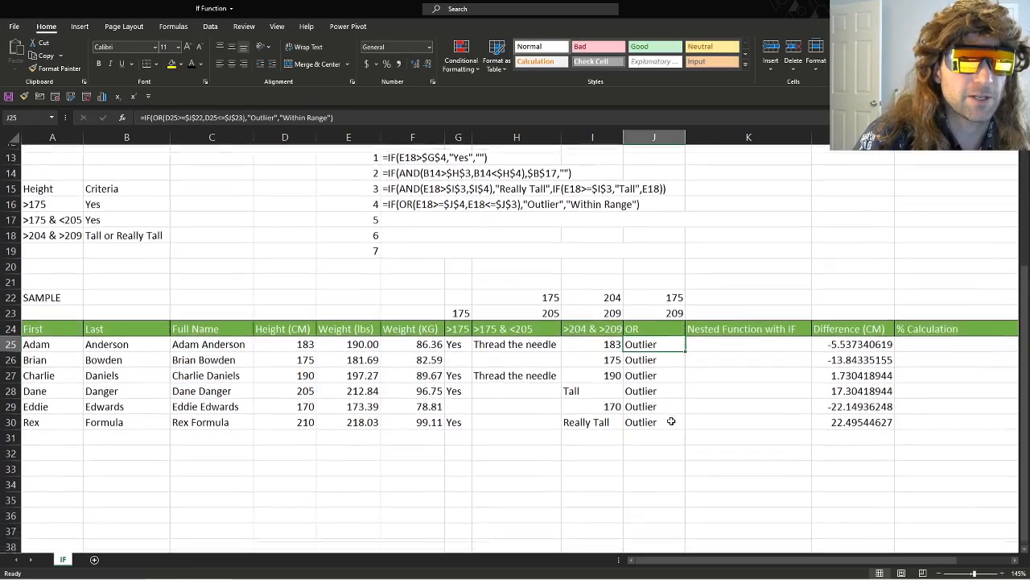
{"action": "left_click", "coordinate": [714, 341]}
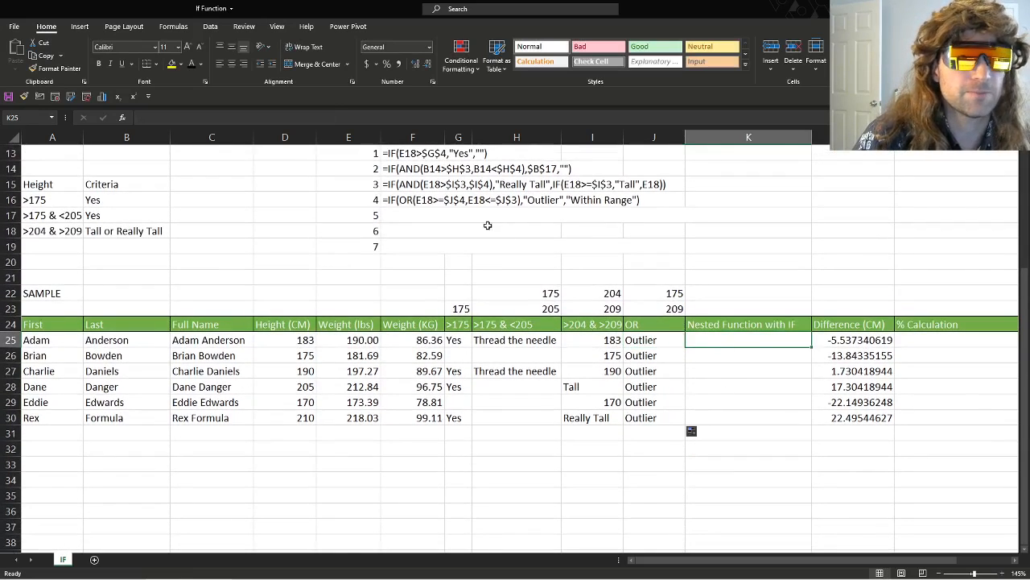
{"action": "left_click", "coordinate": [411, 215]}
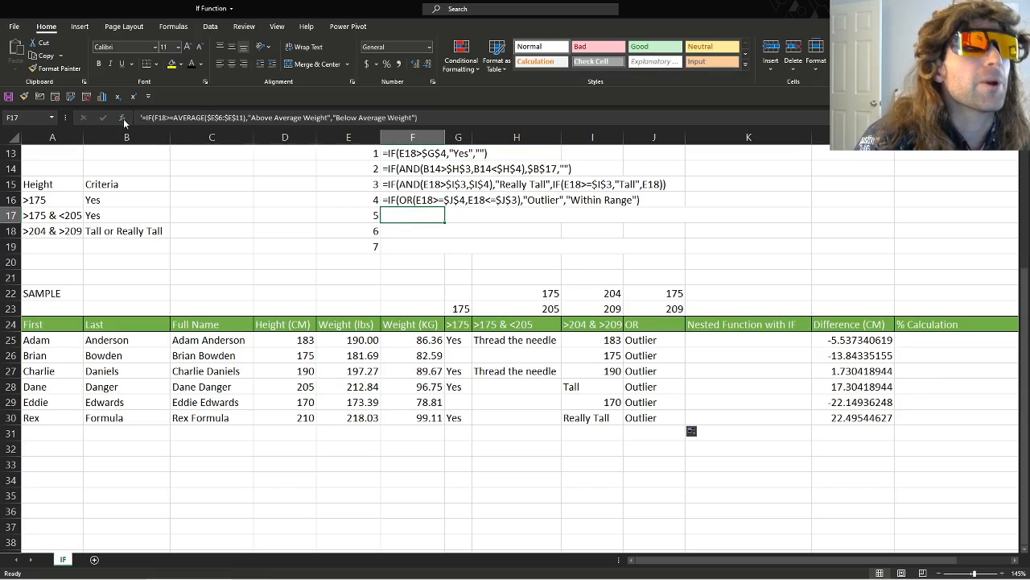
{"action": "left_click", "coordinate": [191, 67]}
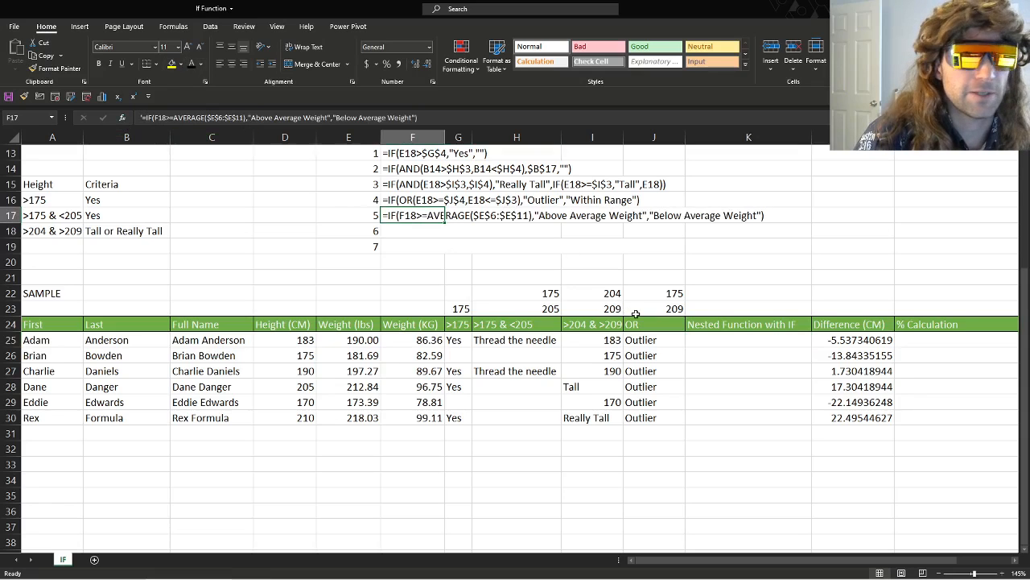
Step: Start an IF formula in K25 under Nested Function with IF, with the kilogram weight in F25 as the tested cell
{"action": "left_click", "coordinate": [703, 338]}
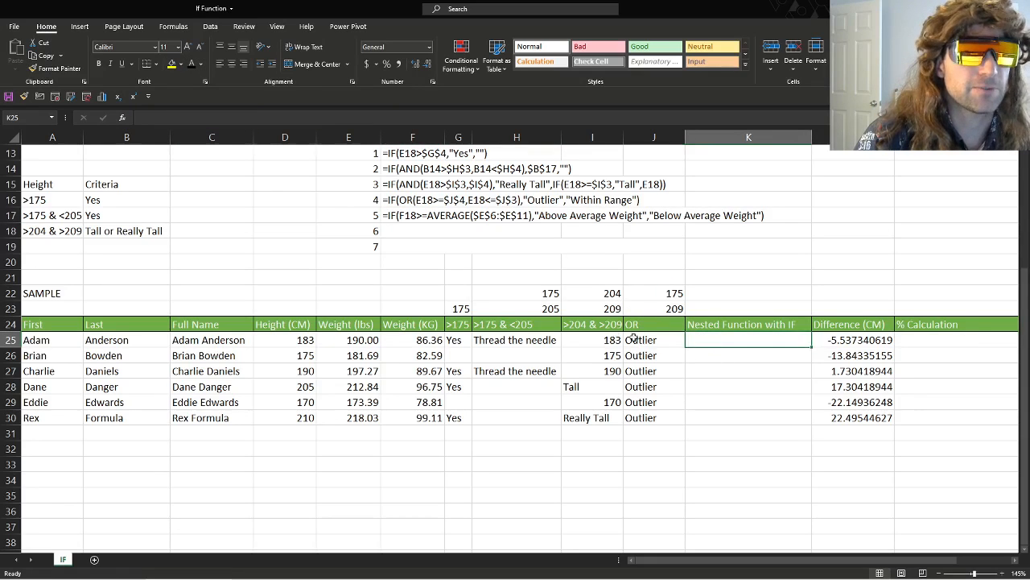
{"action": "type", "text": "="}
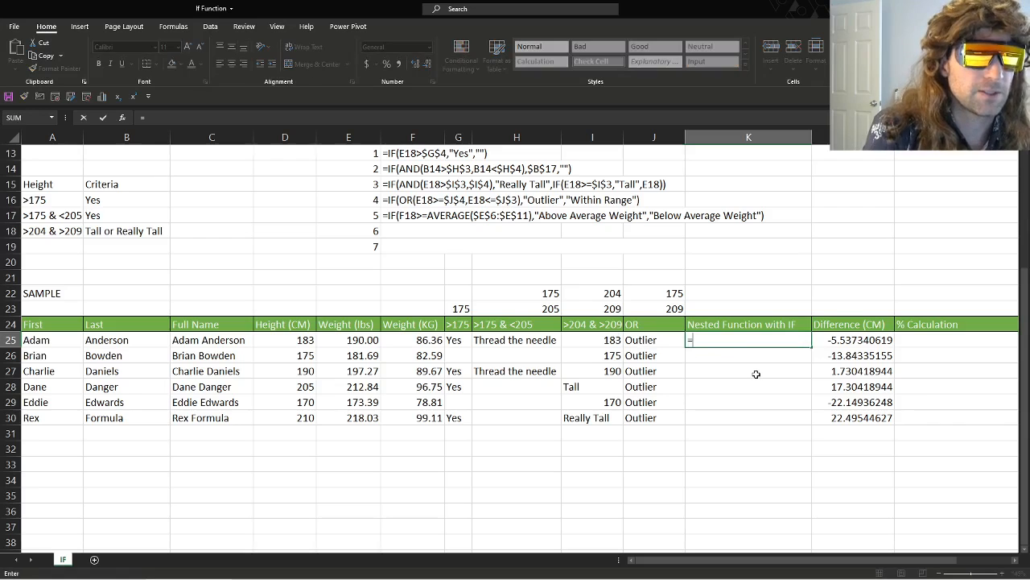
{"action": "type", "text": "IF("}
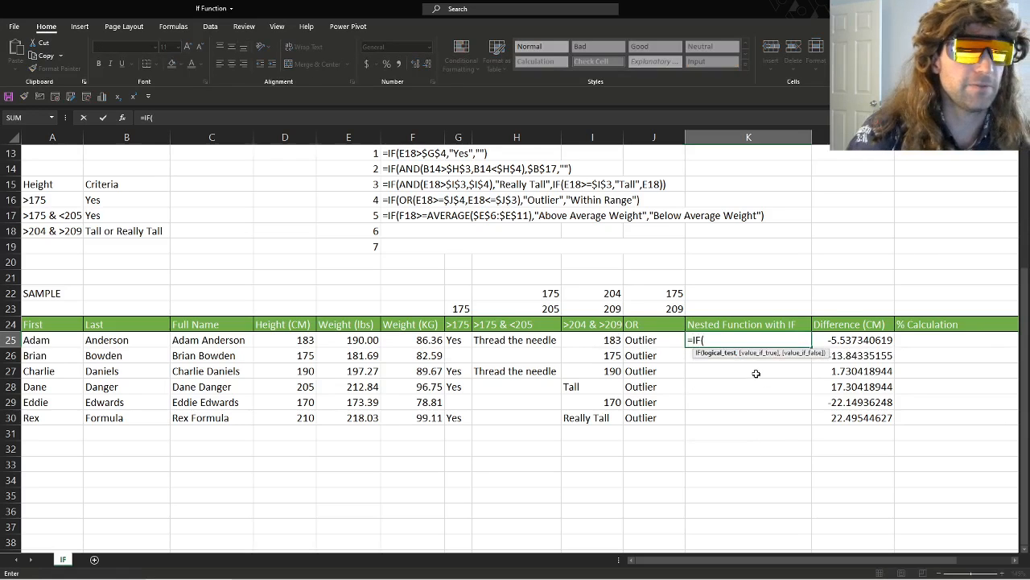
{"action": "scroll", "coordinate": [623, 358], "scroll_direction": "up", "scroll_amount": 4}
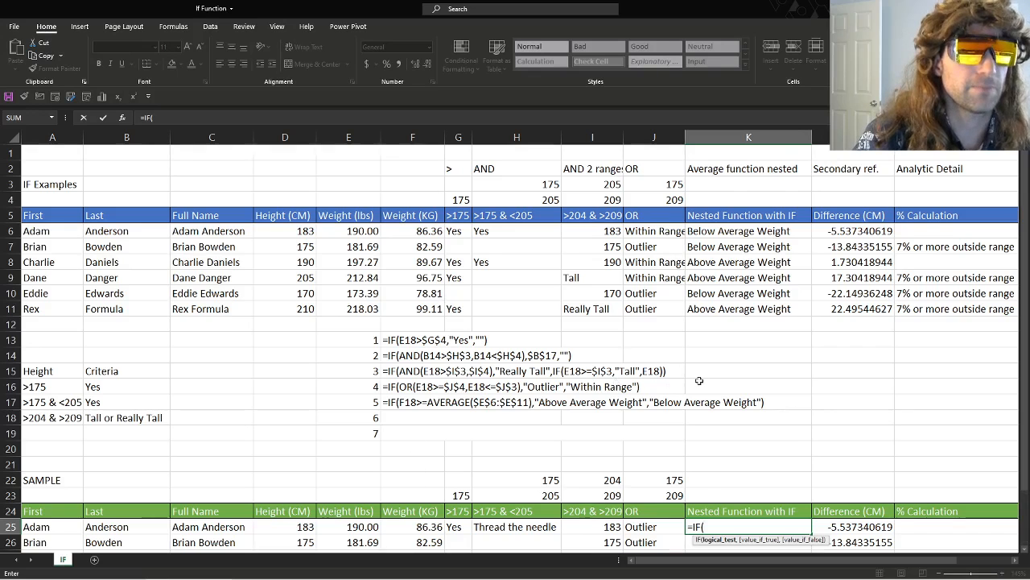
{"action": "scroll", "coordinate": [699, 381], "scroll_direction": "down", "scroll_amount": 3}
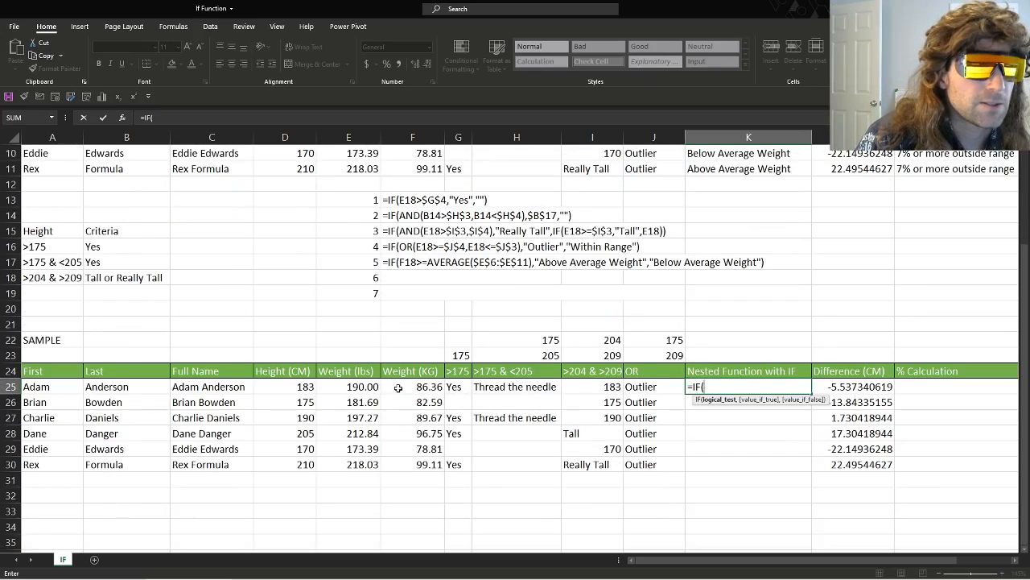
{"action": "left_click", "coordinate": [396, 387]}
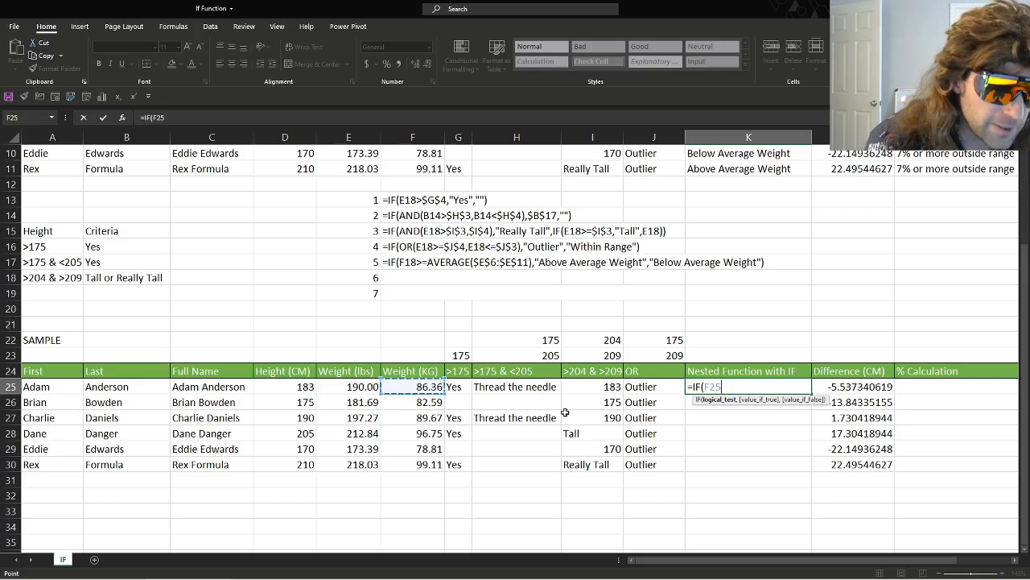
Step: Complete the logical test in K25 as greater than the nested AVERAGE of the absolute range $F$25:$F$30
{"action": "type", "text": ">aver"}
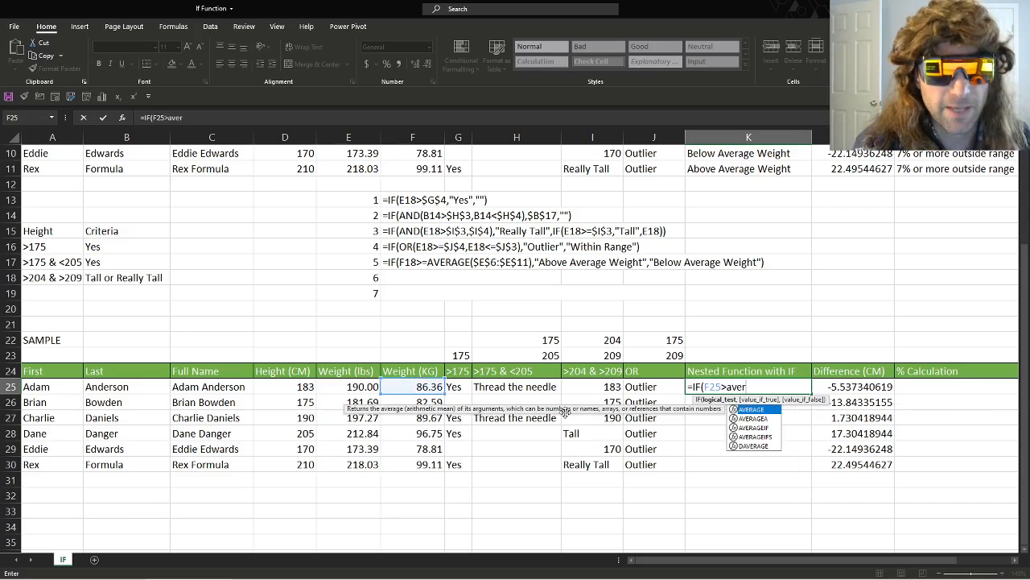
{"action": "key", "text": "Tab"}
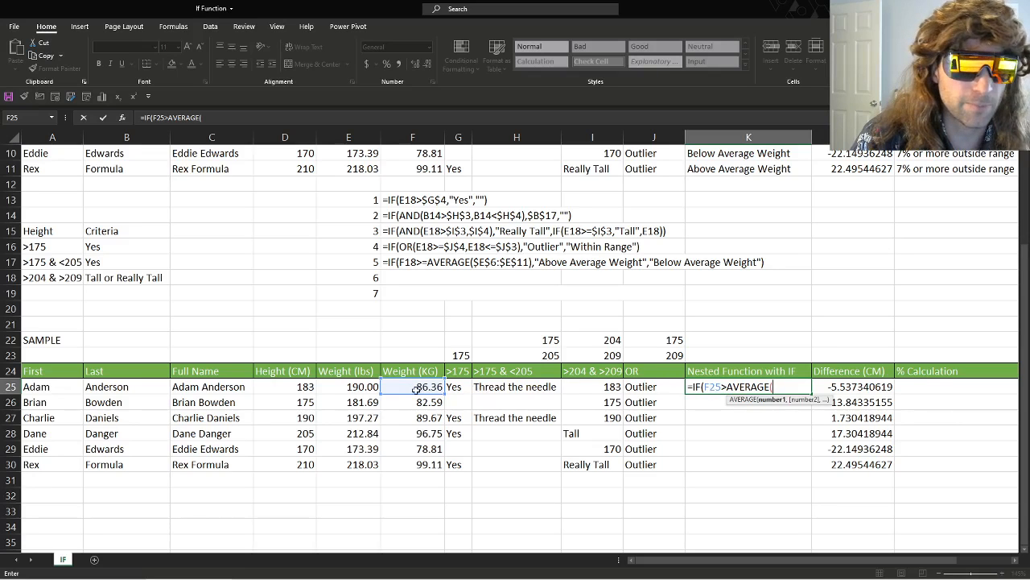
{"action": "left_click_drag", "start_coordinate": [422, 387], "coordinate": [431, 465]}
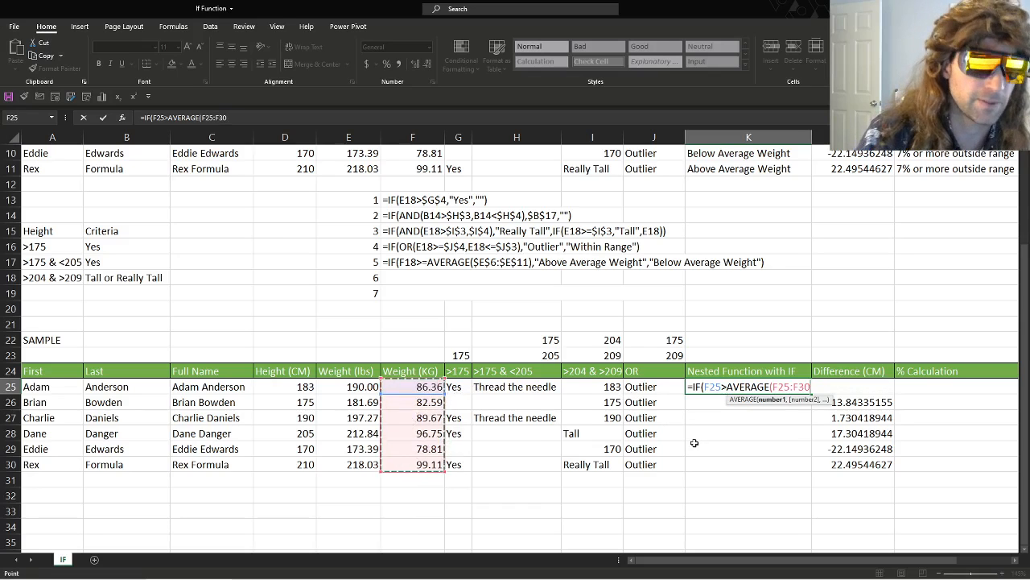
{"action": "key", "text": "F4"}
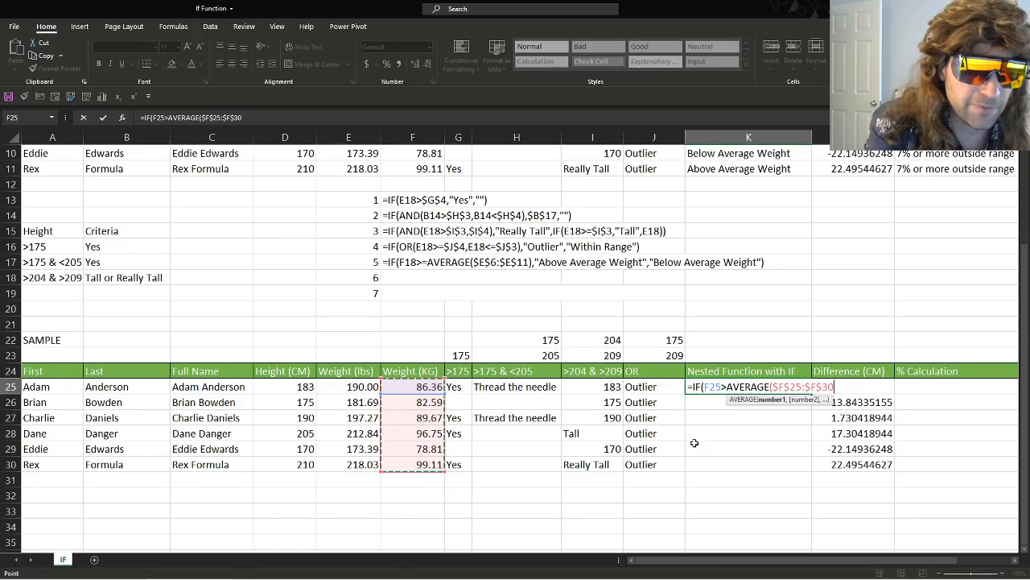
{"action": "type", "text": ")"}
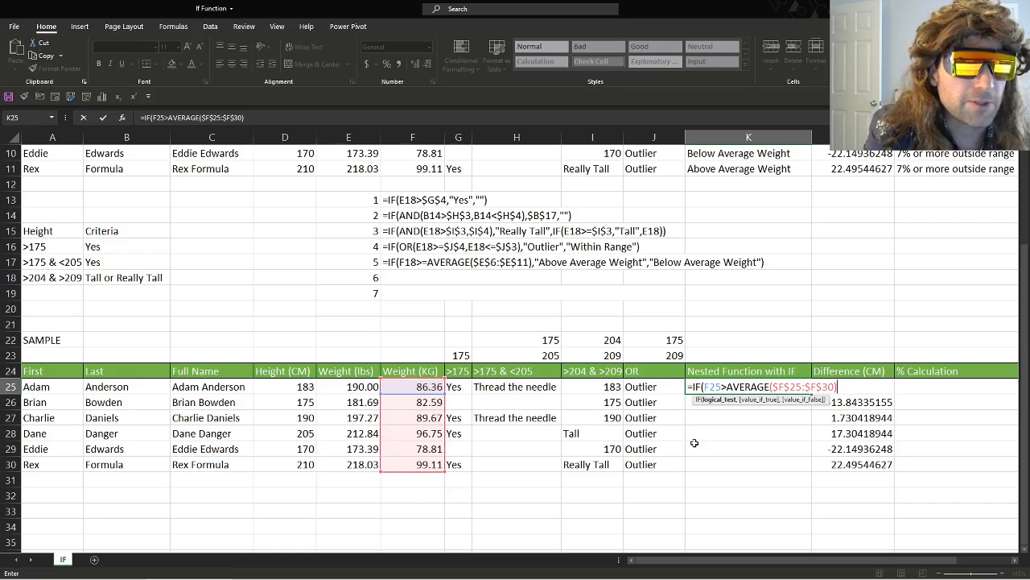
Step: Finish the K25 formula with "Above Average Weight" if true and "Below Average Weight" if false
{"action": "type", "text": ","}
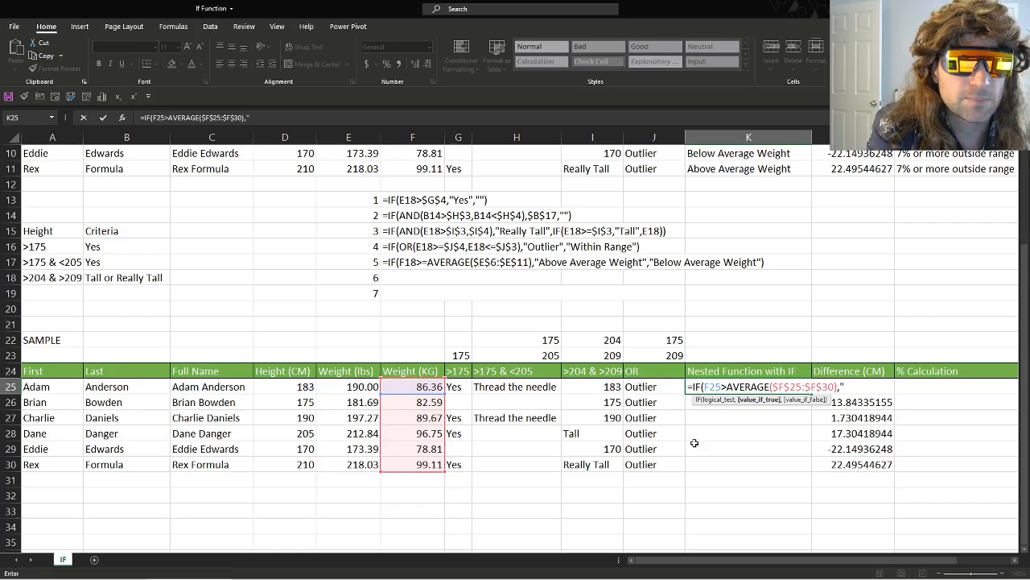
{"action": "type", "text": "\"Above Av"}
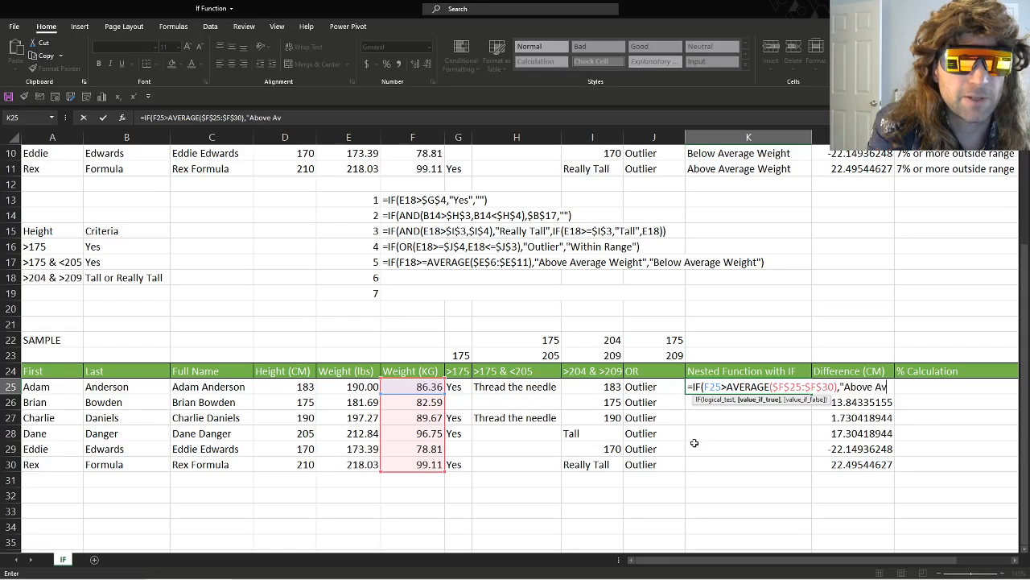
{"action": "type", "text": "erage Weight"}
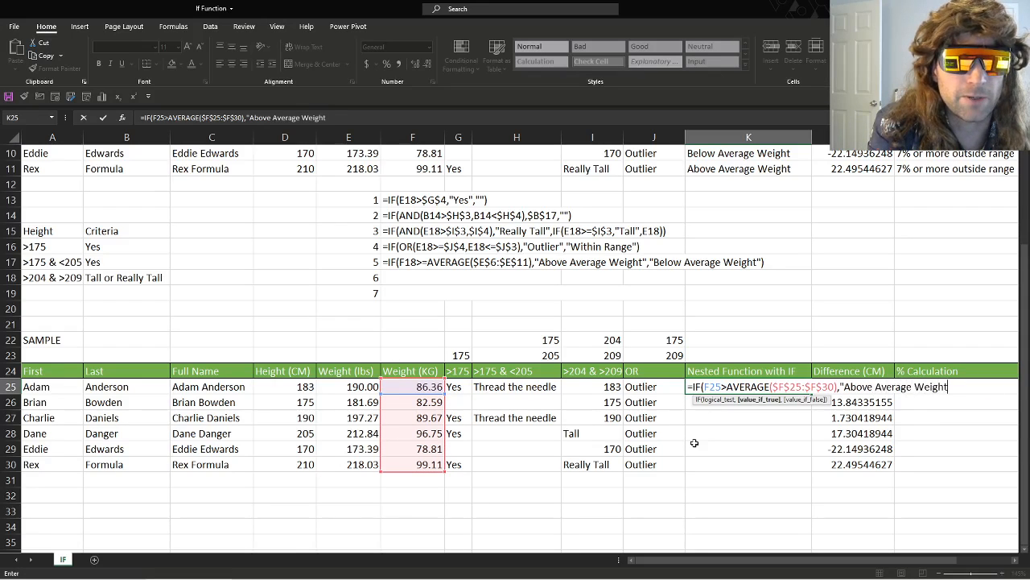
{"action": "type", "text": "\","}
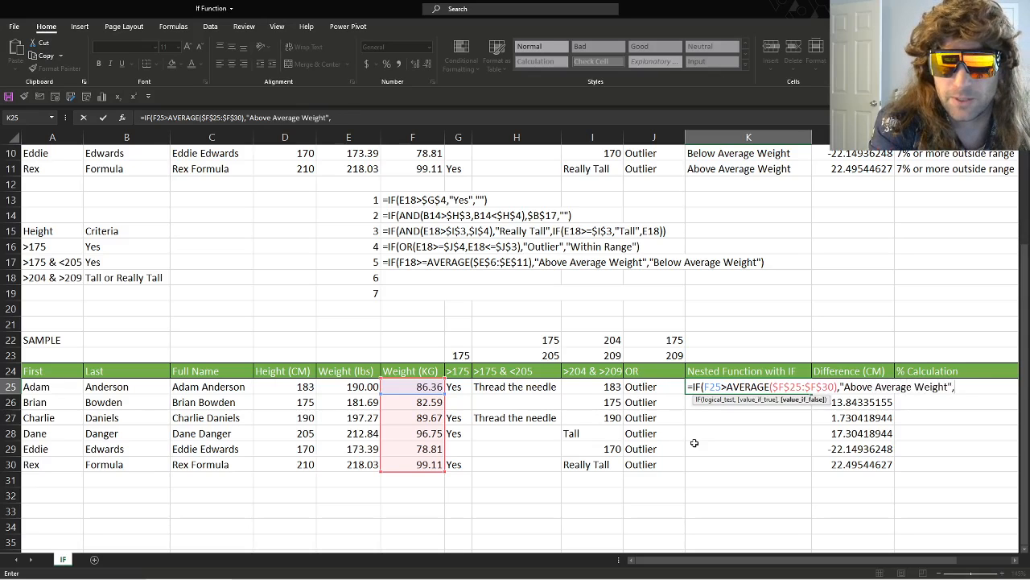
{"action": "type", "text": "\"Below"}
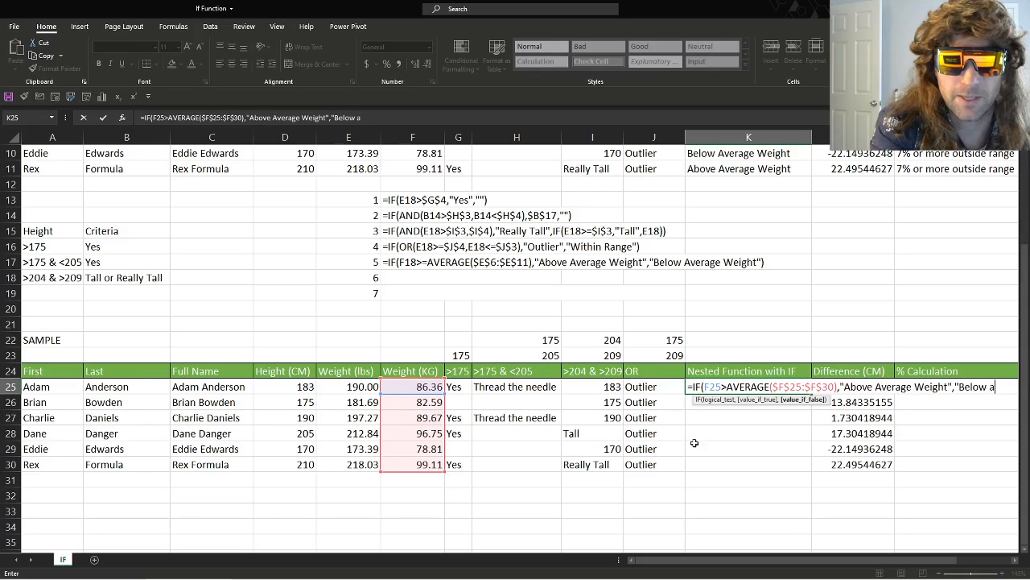
{"action": "type", "text": " Av"}
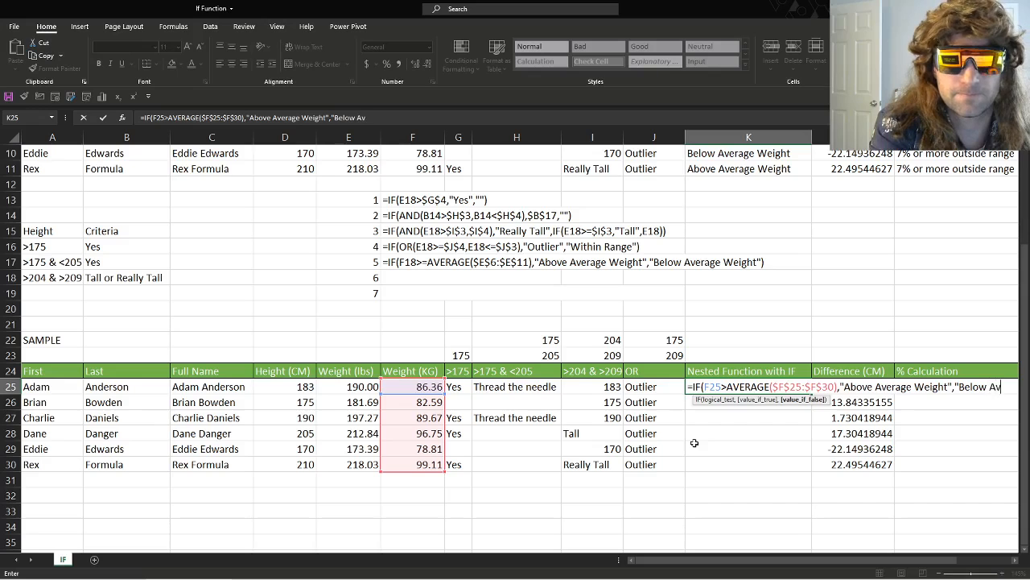
{"action": "type", "text": "erage Weight"}
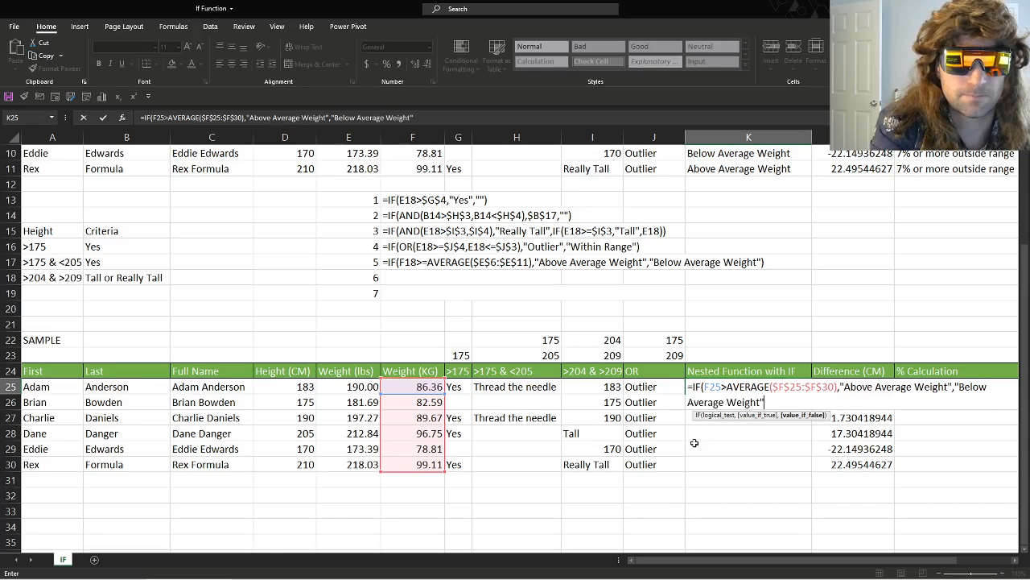
{"action": "type", "text": "\""}
{"action": "key", "text": "Return"}
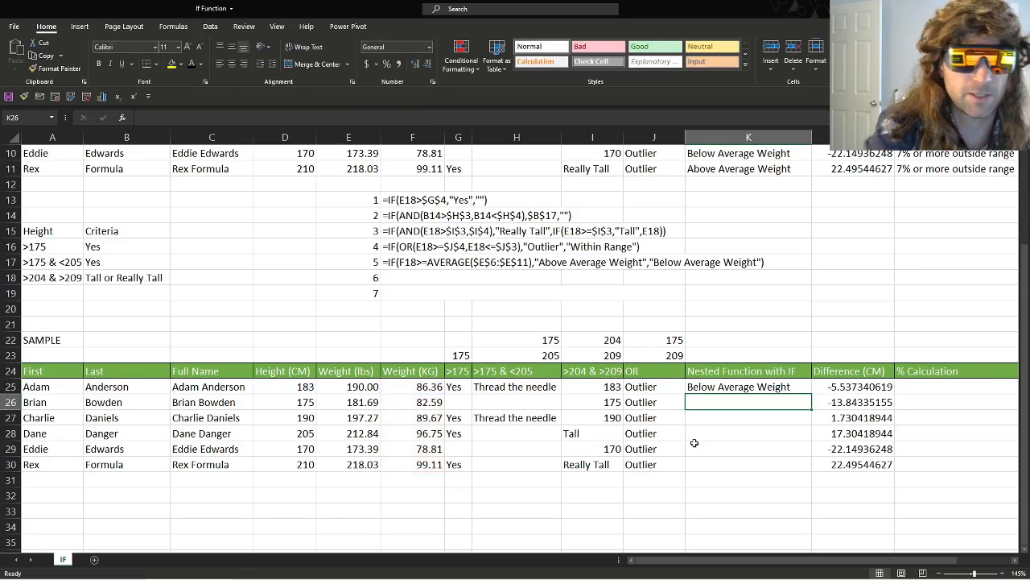
Step: Fill the K25 formula down through K30 and check it against the average of the kilogram weights in column F
{"action": "left_click", "coordinate": [777, 391]}
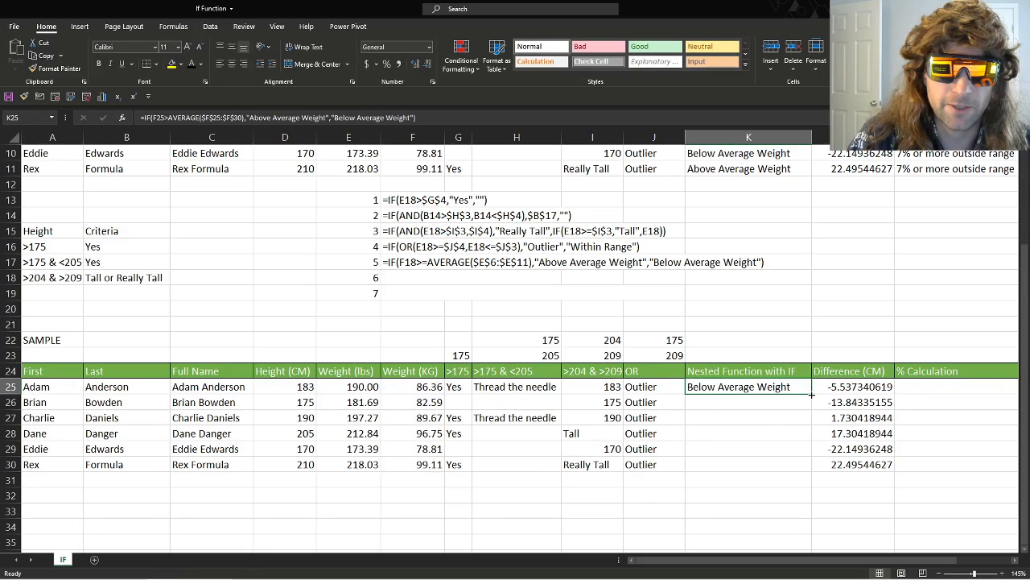
{"action": "double_click", "coordinate": [811, 394]}
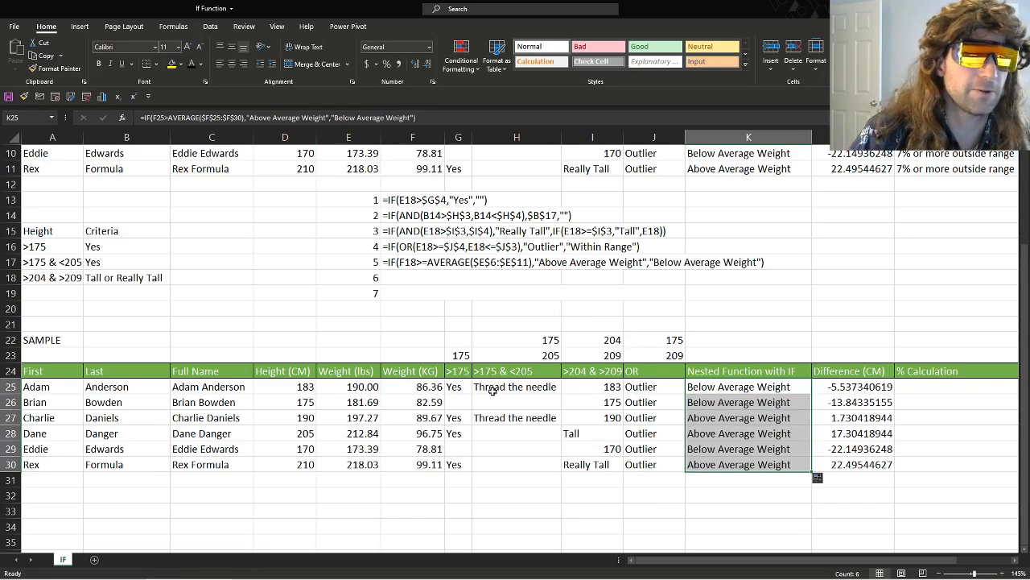
{"action": "left_click_drag", "start_coordinate": [400, 390], "coordinate": [421, 466]}
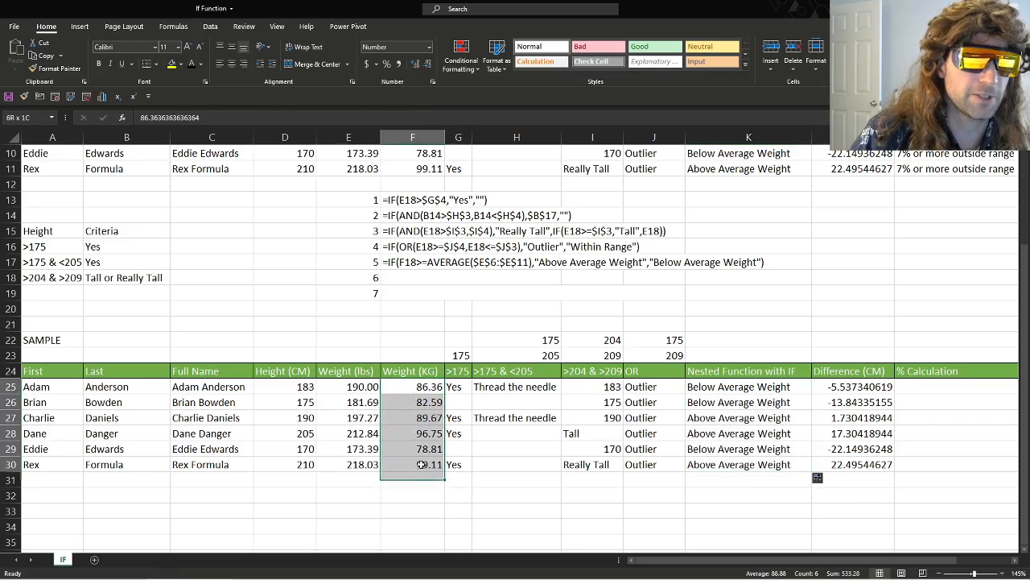
{"action": "left_click", "coordinate": [727, 389]}
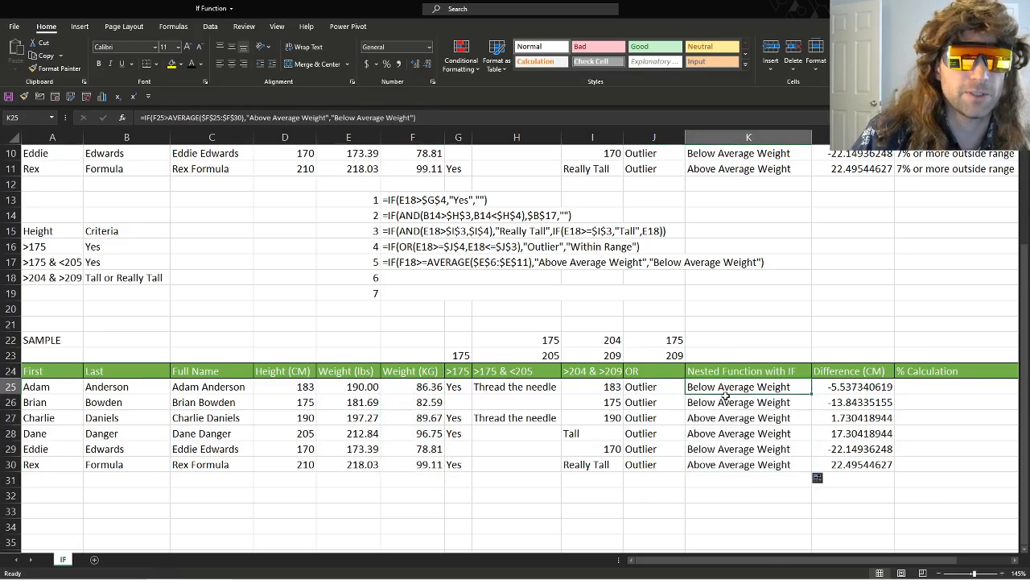
Step: Make the hidden example 6 formula in F18 readable by changing its font color
{"action": "left_click", "coordinate": [401, 280]}
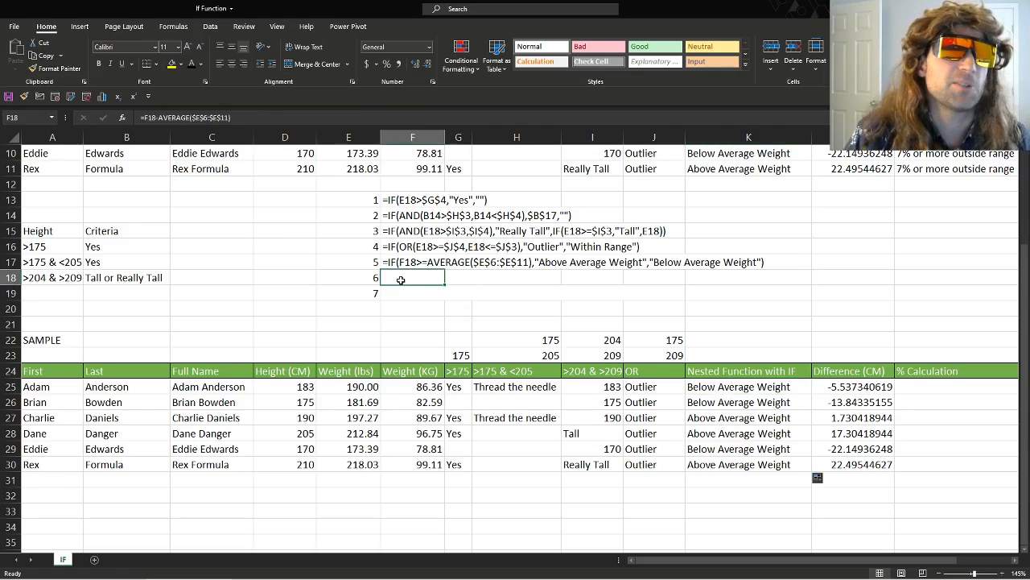
{"action": "left_click", "coordinate": [192, 66]}
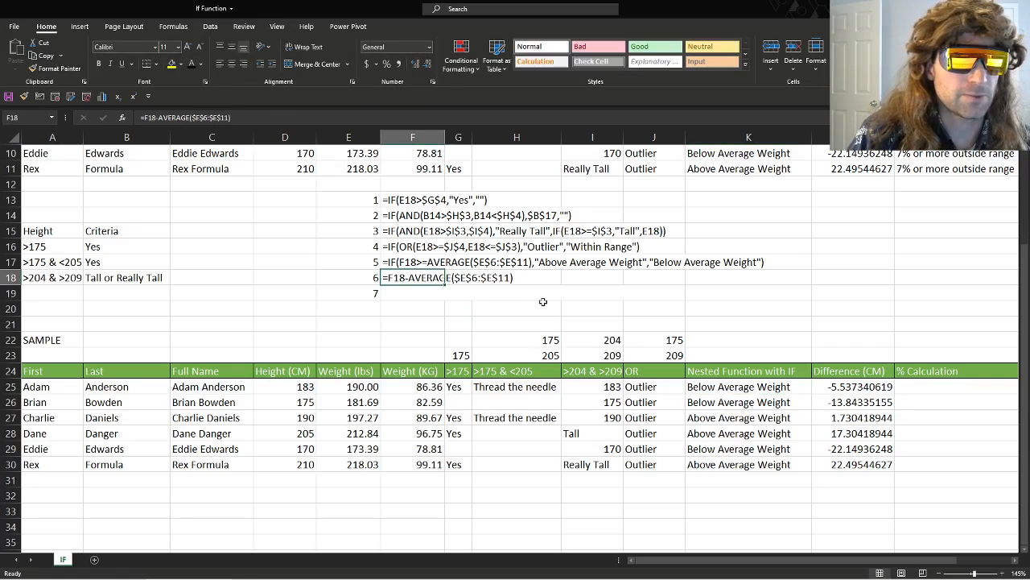
Step: Compare the % Calculation formula in M6 with example formulas 6 and 7 in F18 and F19
{"action": "scroll", "coordinate": [543, 285], "scroll_direction": "up", "scroll_amount": 3}
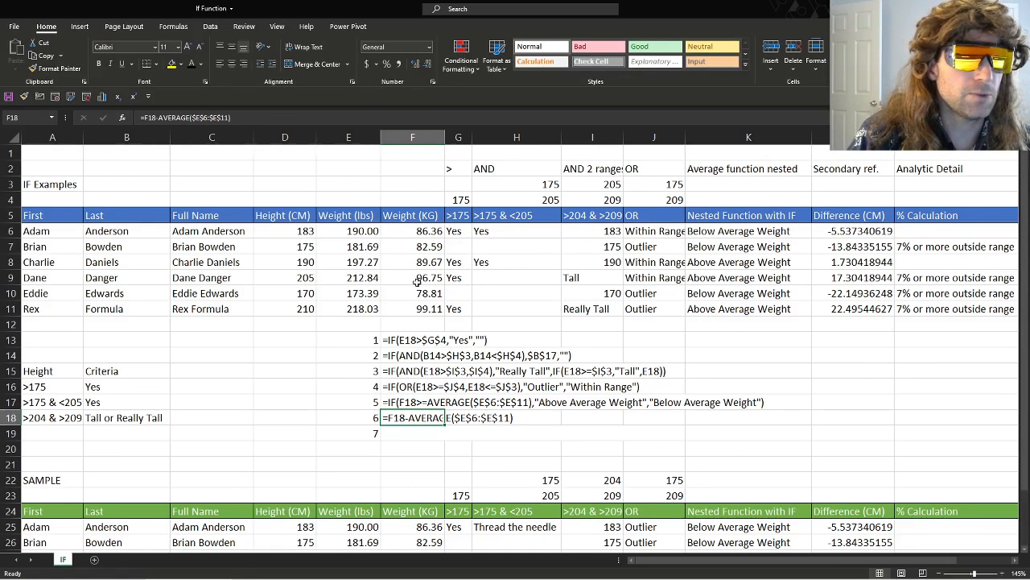
{"action": "scroll", "coordinate": [763, 278], "scroll_direction": "down", "scroll_amount": 1}
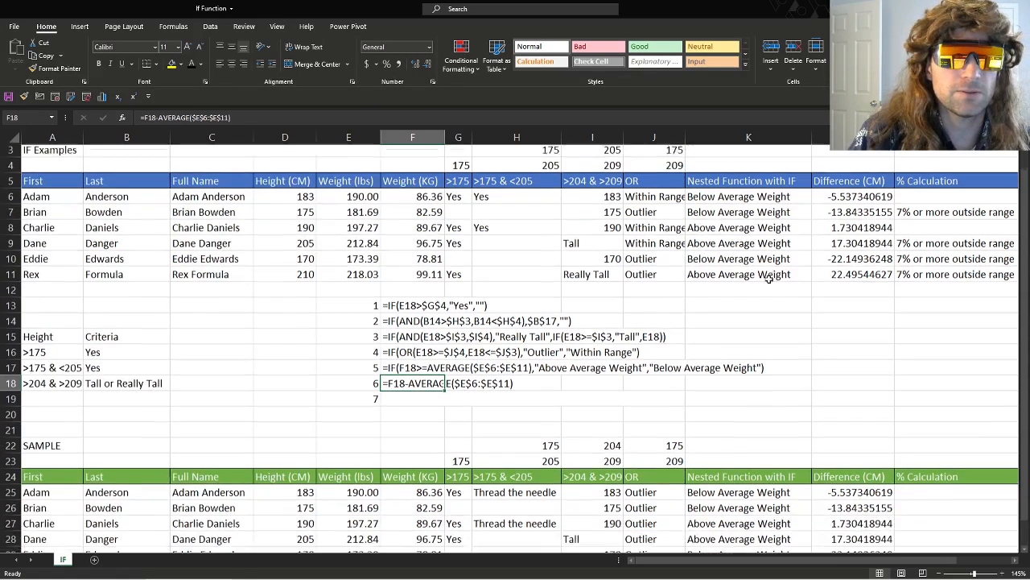
{"action": "scroll", "coordinate": [769, 279], "scroll_direction": "up", "scroll_amount": 1}
{"action": "double_click", "coordinate": [912, 235]}
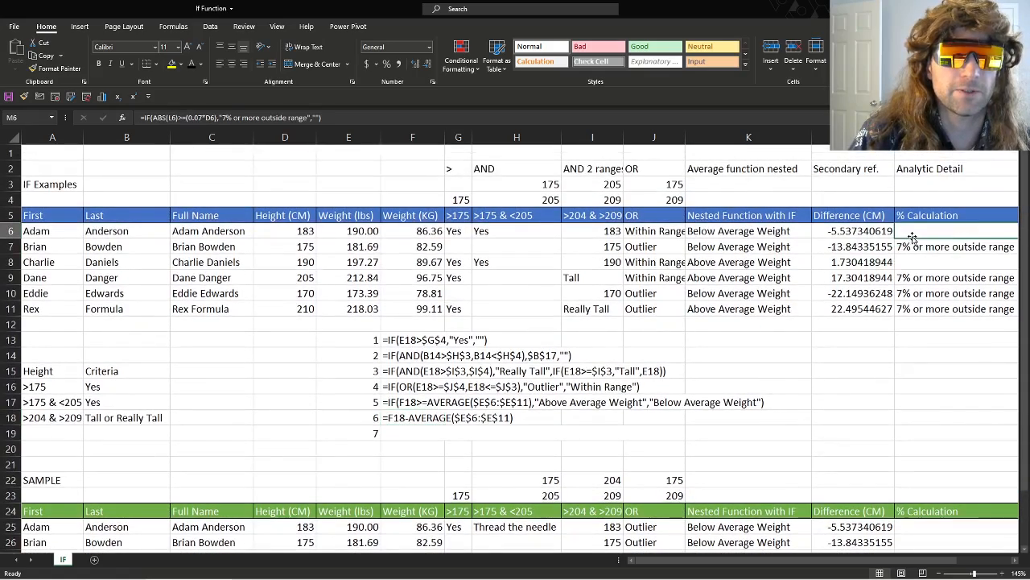
{"action": "key", "text": "Escape"}
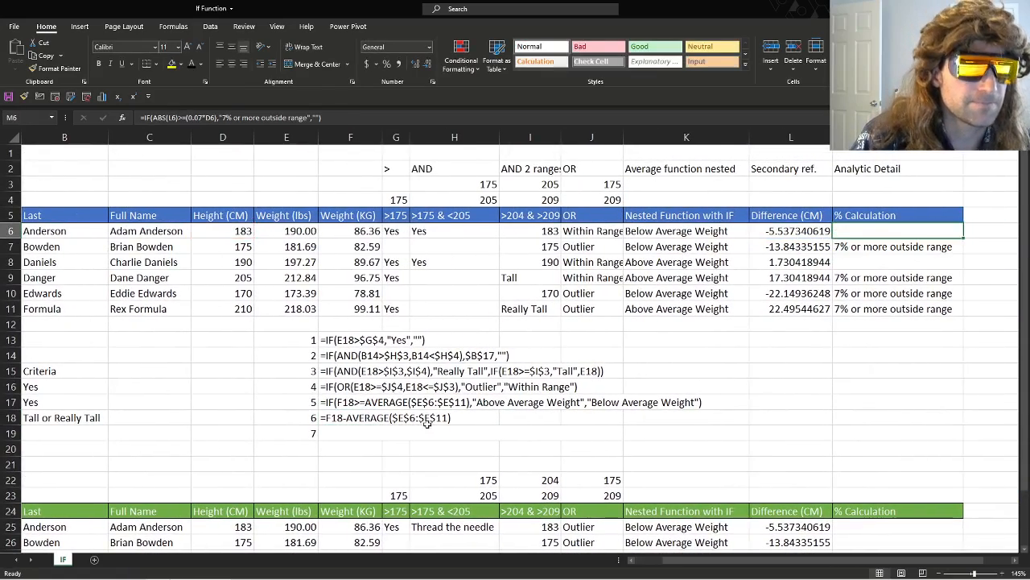
{"action": "left_click", "coordinate": [355, 418]}
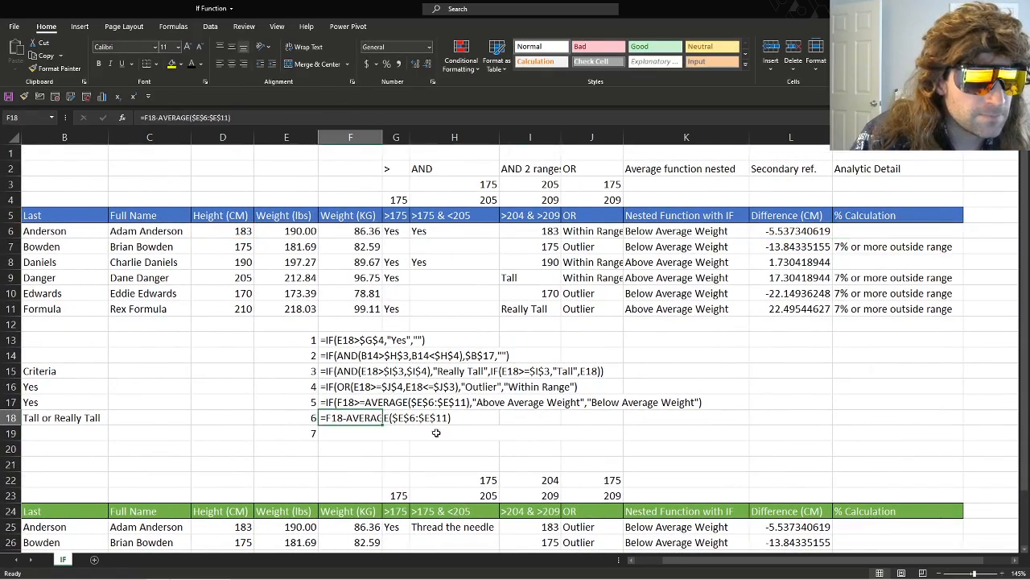
{"action": "left_click", "coordinate": [348, 431]}
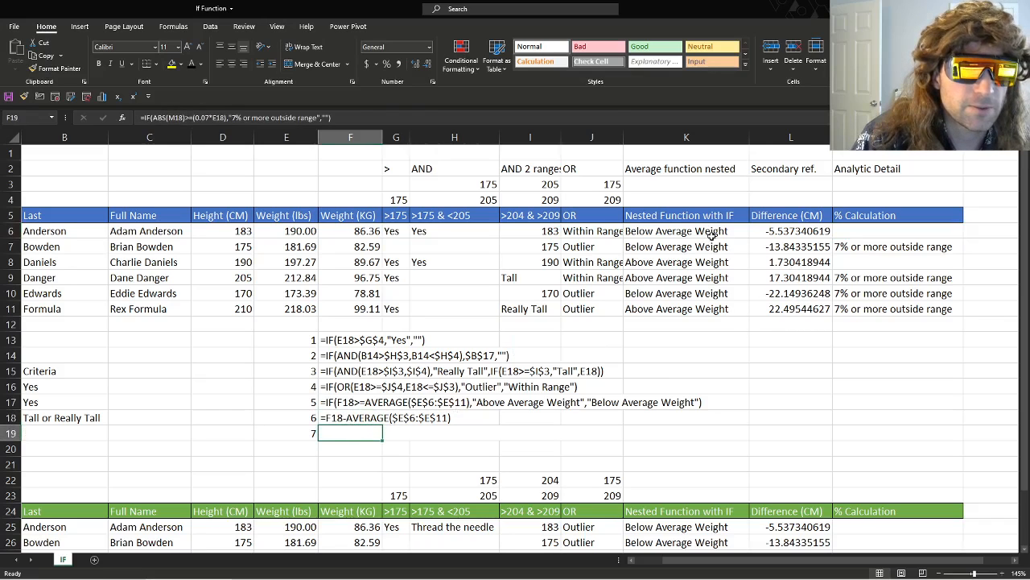
Step: Examine the Difference (CM) formula in L6 and the corresponding sample cells L25:L29
{"action": "left_click", "coordinate": [772, 231]}
{"action": "double_click", "coordinate": [771, 231]}
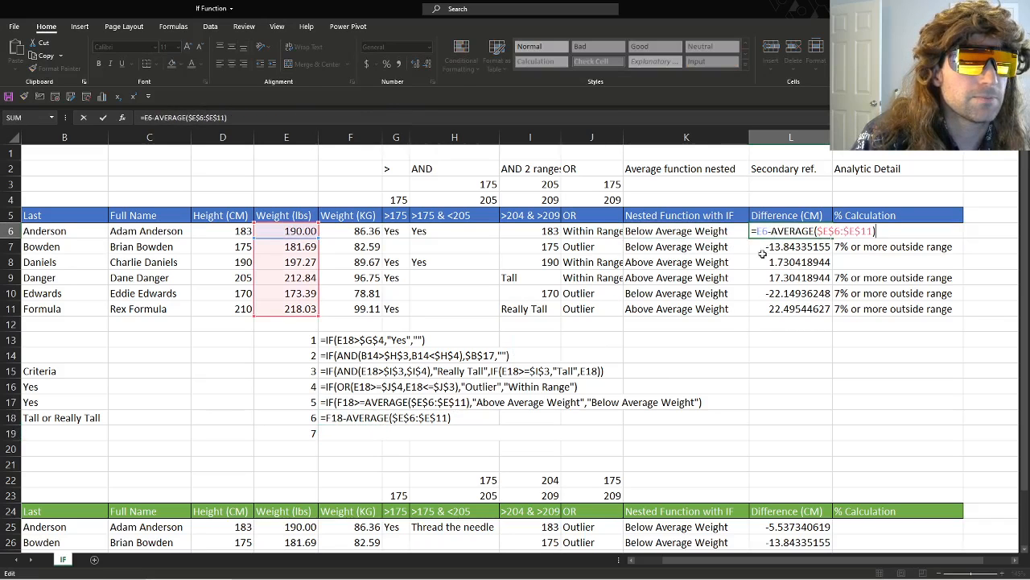
{"action": "key", "text": "Escape"}
{"action": "scroll", "coordinate": [709, 390], "scroll_direction": "down", "scroll_amount": 4}
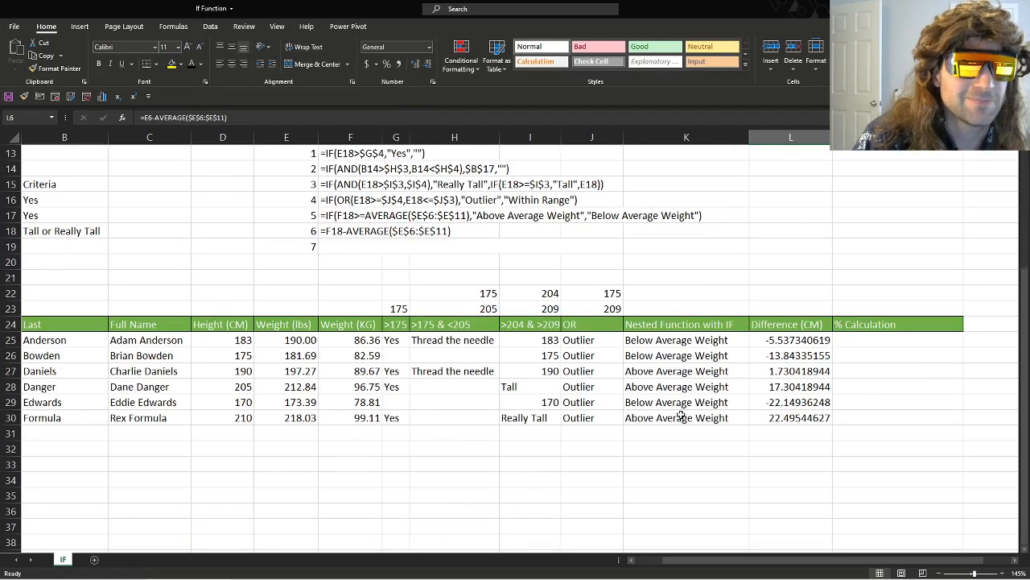
{"action": "left_click_drag", "start_coordinate": [780, 339], "coordinate": [784, 408]}
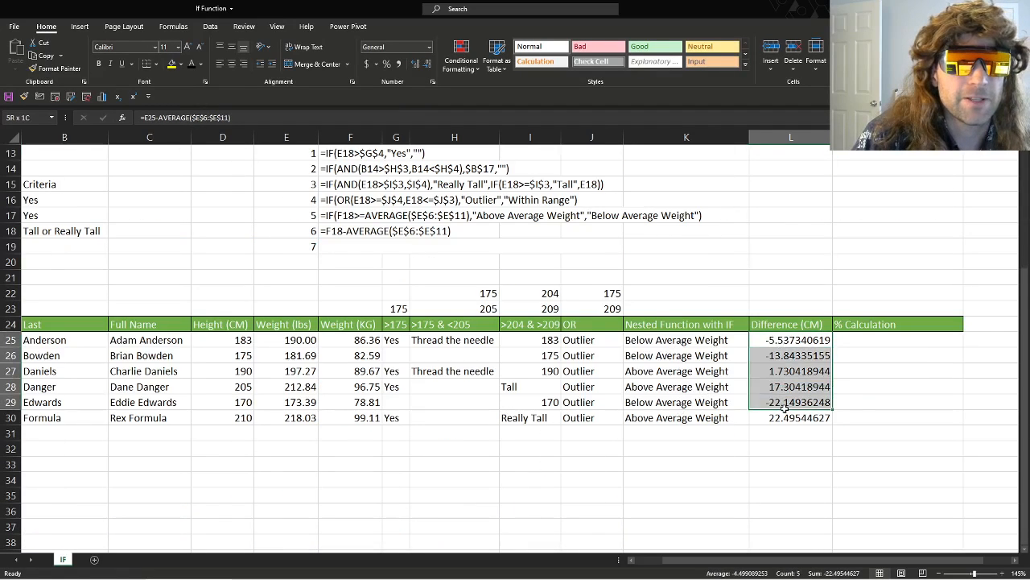
{"action": "left_click", "coordinate": [778, 355]}
Step: Clear example 6 from the numbered list, deleting its formula in F18 and its number in E18
{"action": "left_click", "coordinate": [351, 232]}
{"action": "key", "text": "Delete"}
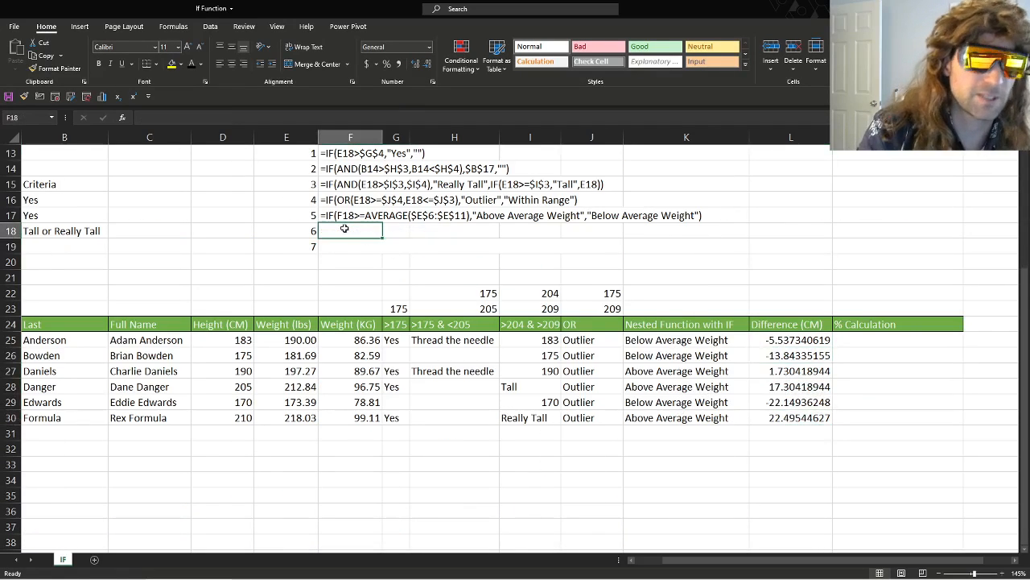
{"action": "key", "text": "Left"}
{"action": "key", "text": "Delete"}
Step: Examine example 7 in F19 and the % Calculation formula in M11 with the cells it references
{"action": "left_click", "coordinate": [311, 246]}
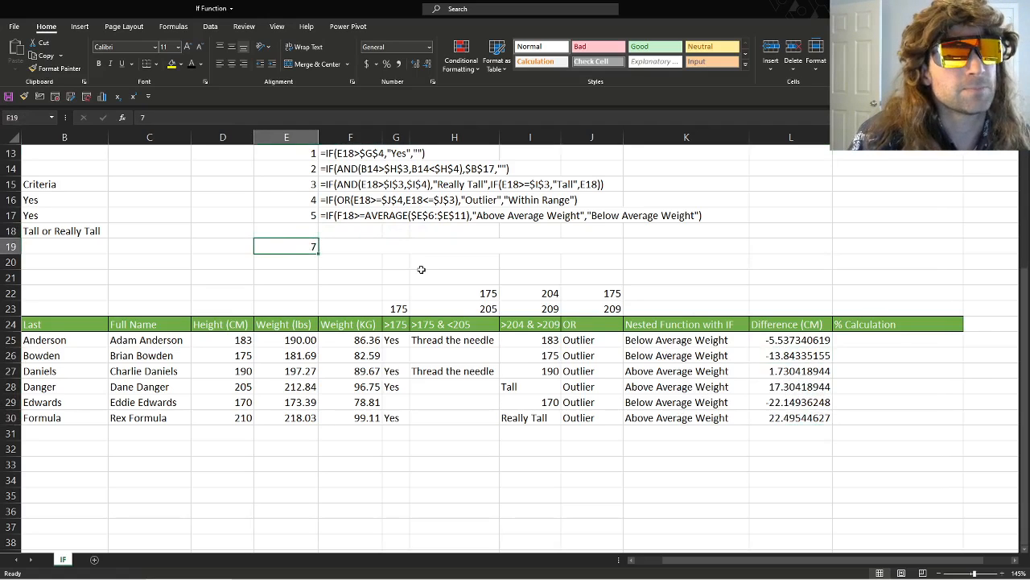
{"action": "left_click", "coordinate": [341, 247]}
{"action": "scroll", "coordinate": [836, 326], "scroll_direction": "up", "scroll_amount": 3}
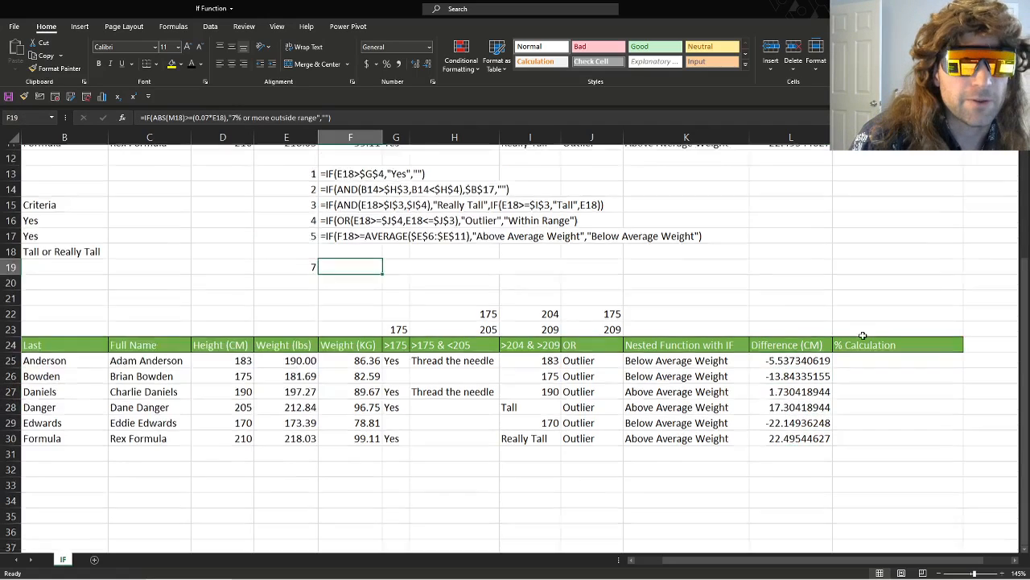
{"action": "left_click", "coordinate": [868, 264]}
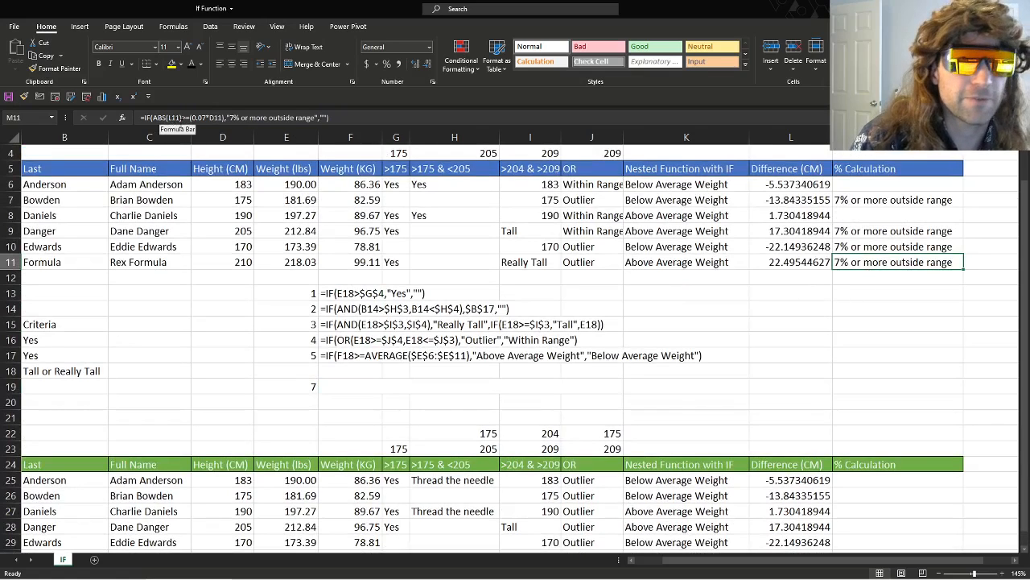
{"action": "key", "text": "F2"}
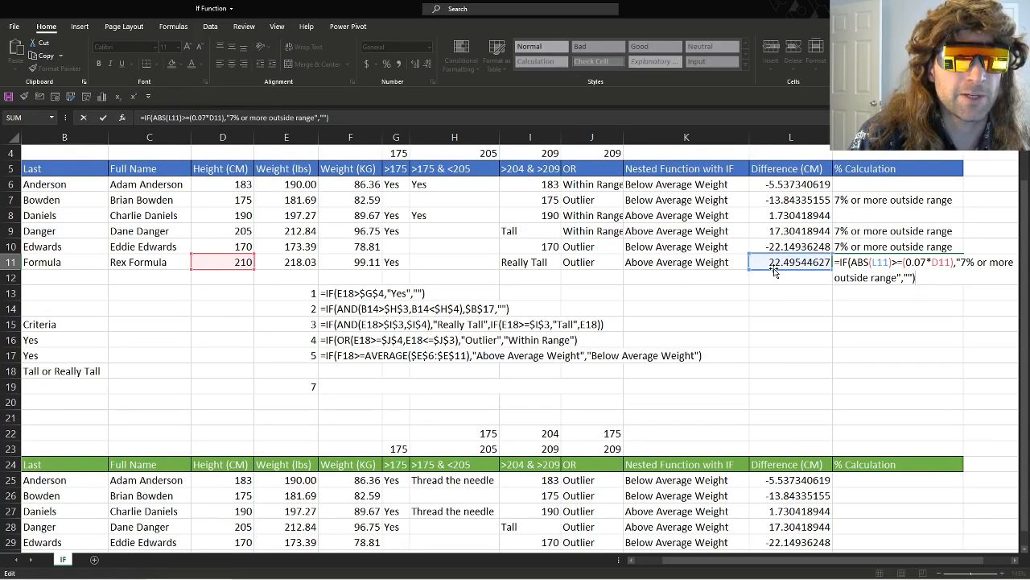
{"action": "left_click", "coordinate": [786, 228]}
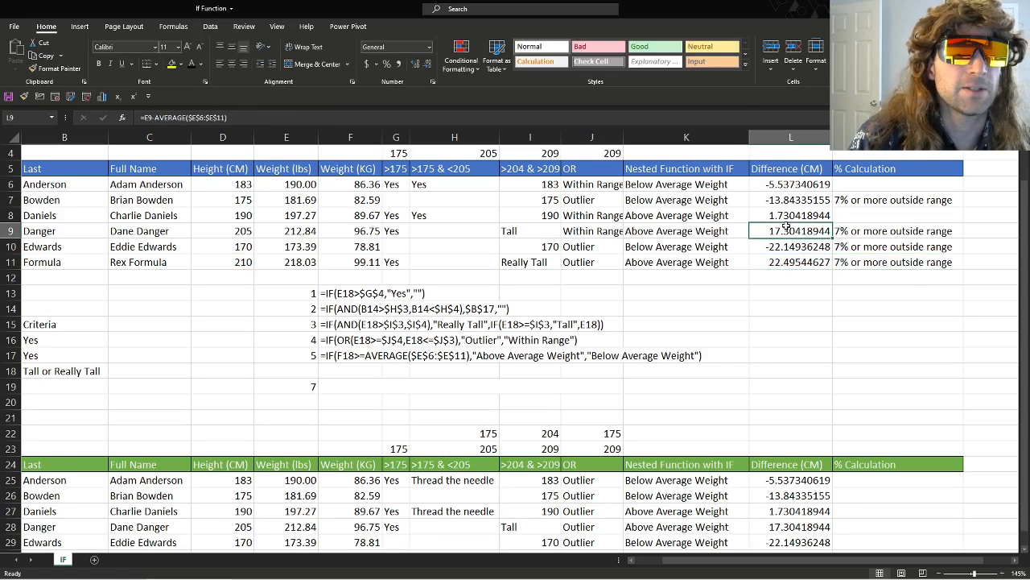
{"action": "left_click", "coordinate": [867, 268]}
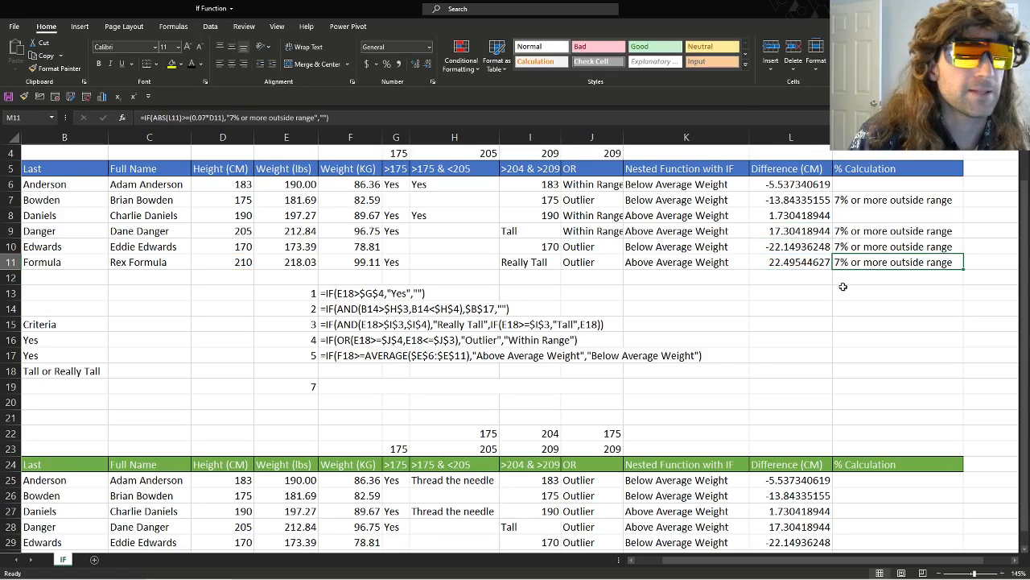
{"action": "key", "text": "F2"}
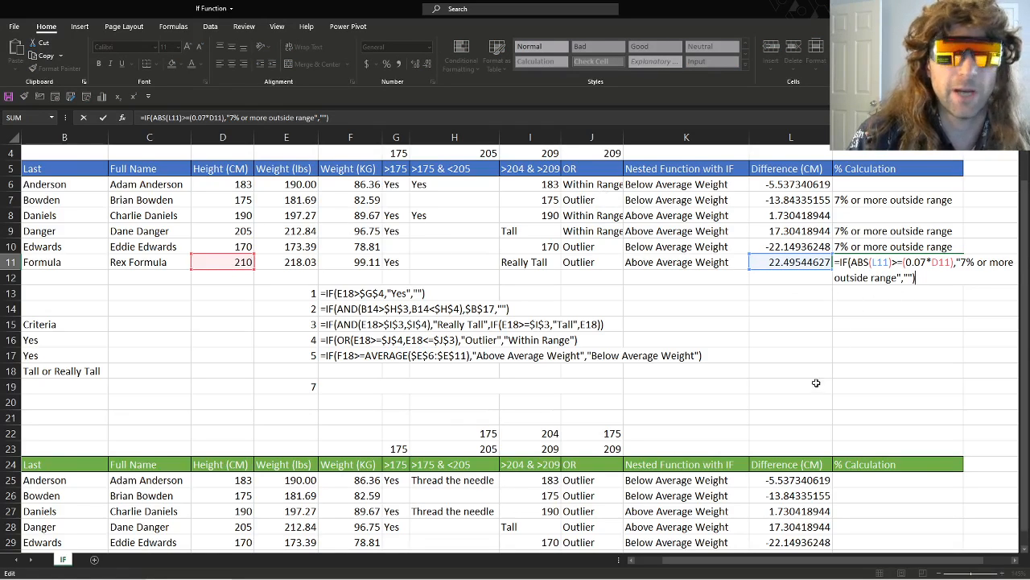
{"action": "key", "text": "ctrl+Return"}
{"action": "scroll", "coordinate": [858, 361], "scroll_direction": "down", "scroll_amount": 3}
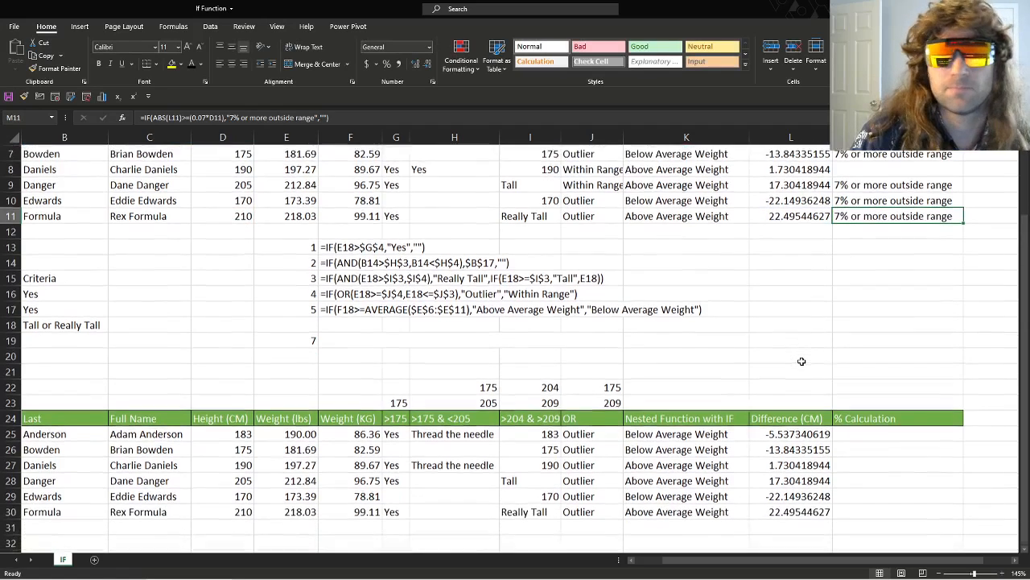
{"action": "left_click", "coordinate": [862, 343]}
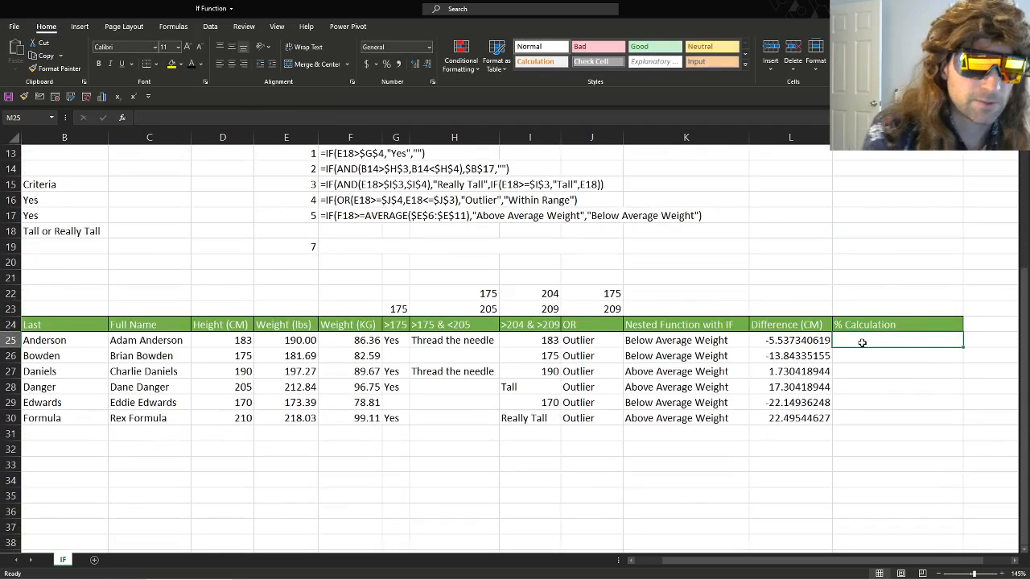
{"action": "type", "text": "="}
{"action": "key", "text": "Escape"}
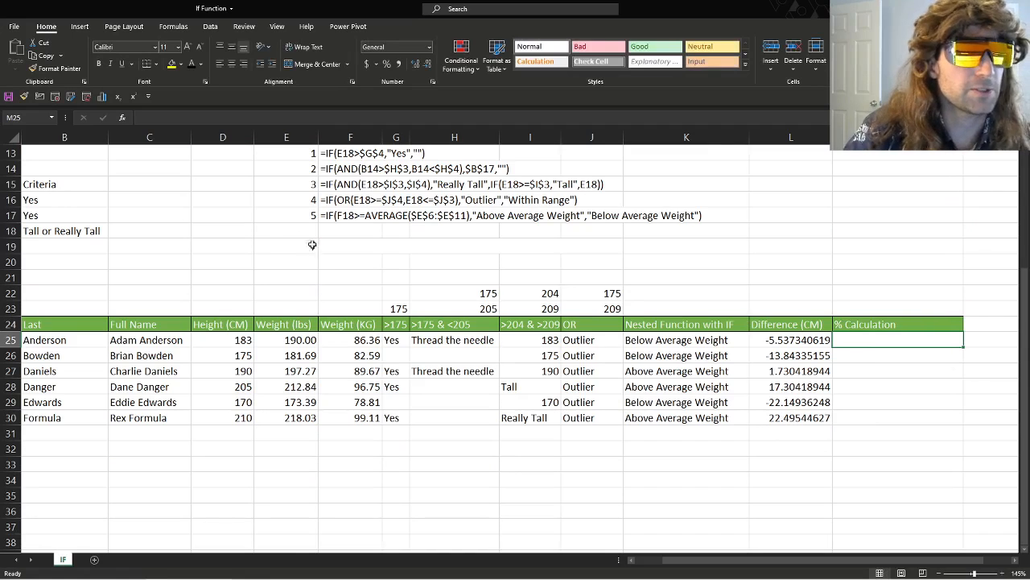
Step: Make the hidden example 7 formula in F19 readable by changing its font color
{"action": "left_click", "coordinate": [347, 247]}
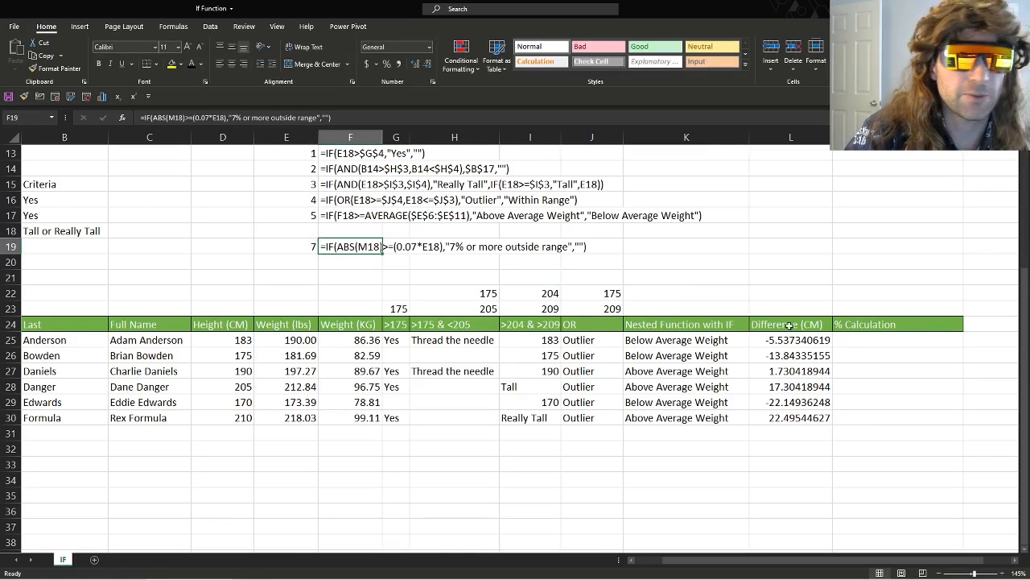
Step: Start an IF formula in M25 under % Calculation with the nested ABS of the difference in L25
{"action": "left_click", "coordinate": [866, 342]}
{"action": "type", "text": "="}
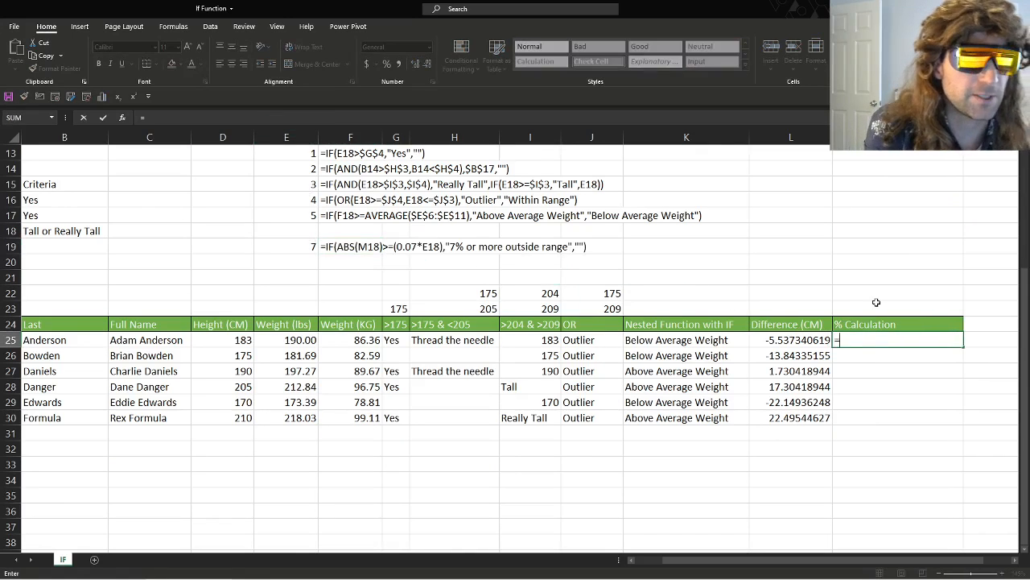
{"action": "type", "text": "IF(ab"}
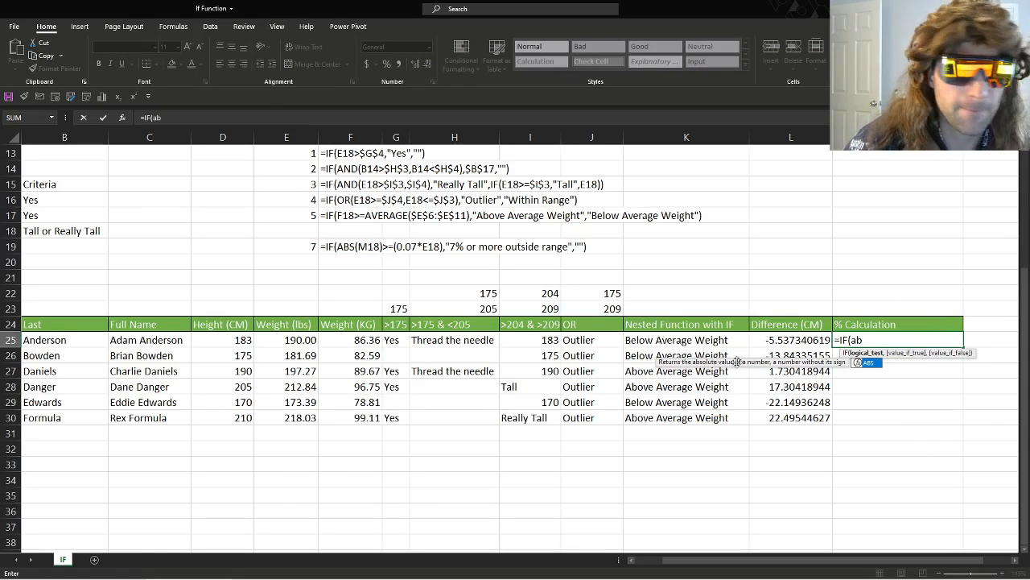
{"action": "key", "text": "Tab"}
{"action": "left_click", "coordinate": [787, 341]}
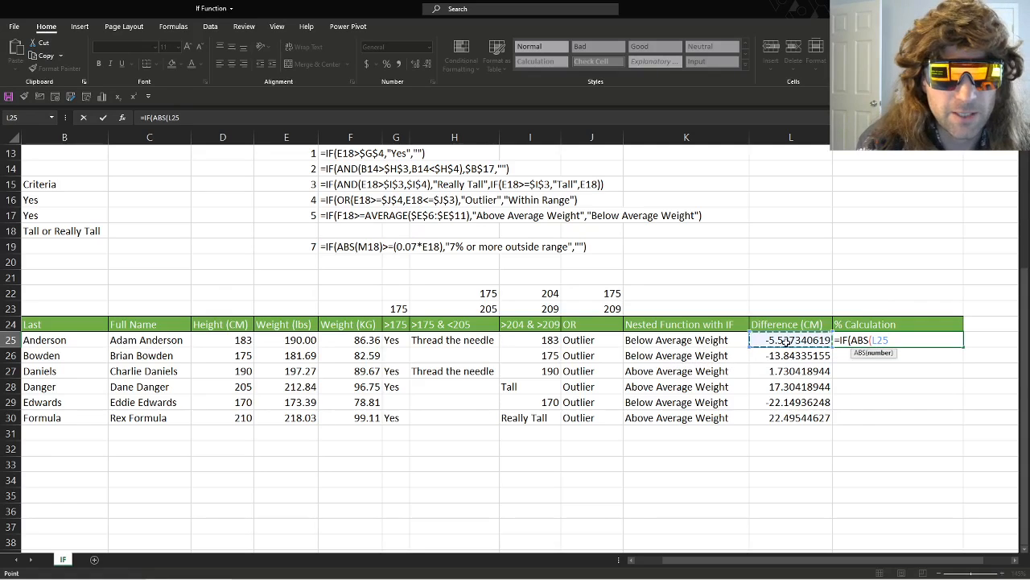
{"action": "type", "text": ")"}
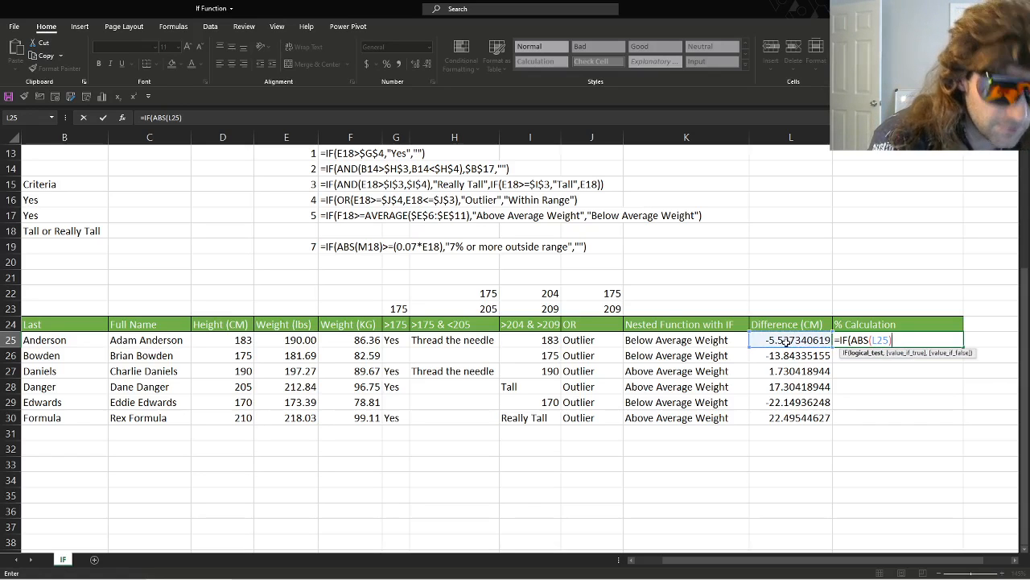
Step: Complete the logical test in M25 as greater than or equal to (.07*E25), using the weight in pounds
{"action": "type", "text": ">"}
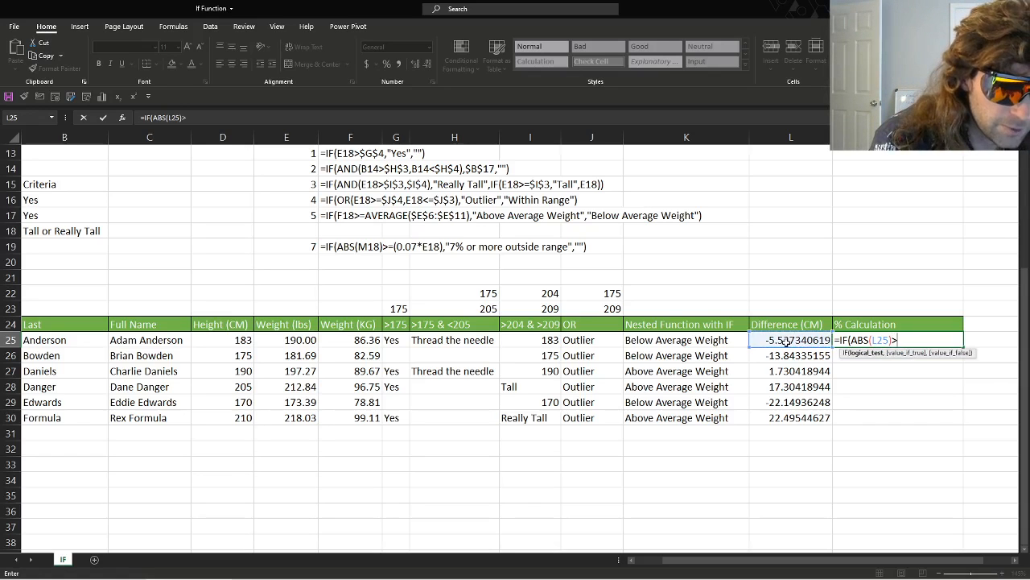
{"action": "type", "text": "="}
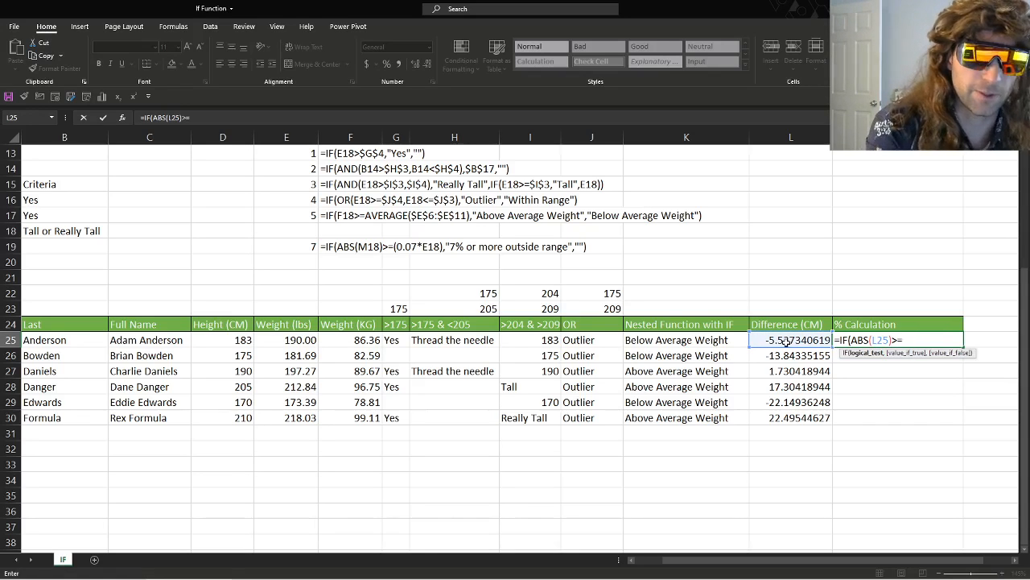
{"action": "type", "text": "("}
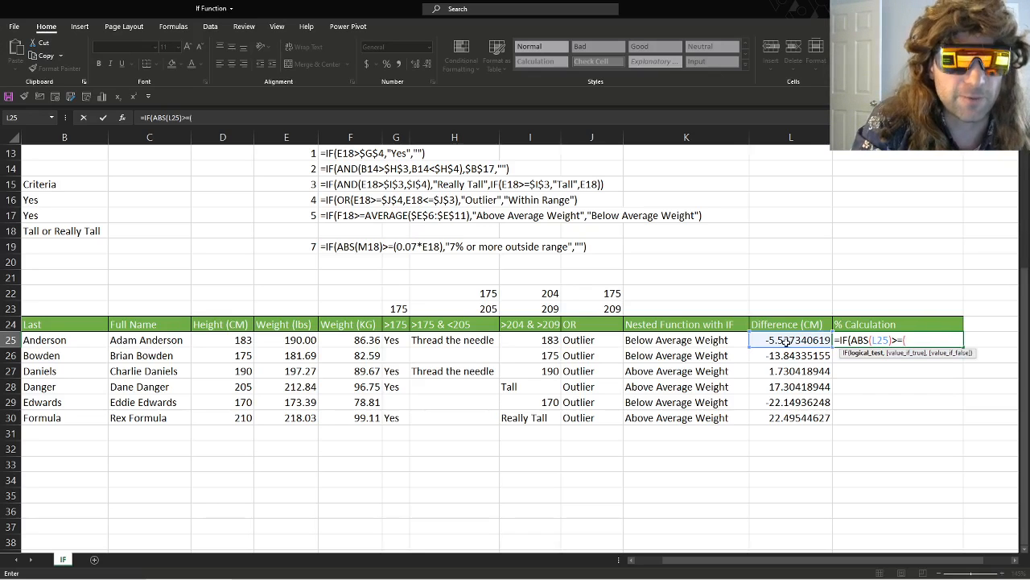
{"action": "type", "text": ".07"}
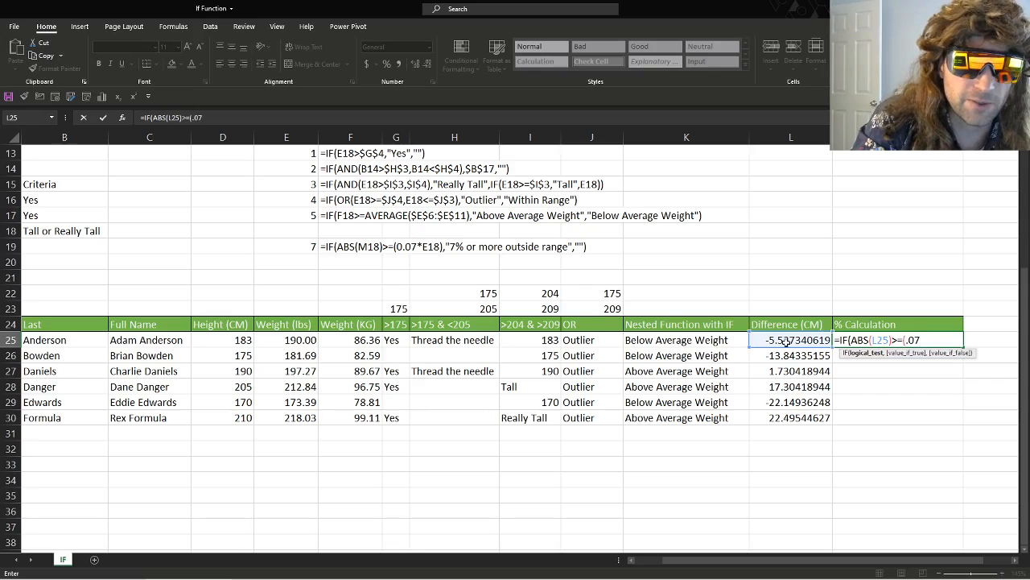
{"action": "type", "text": "*"}
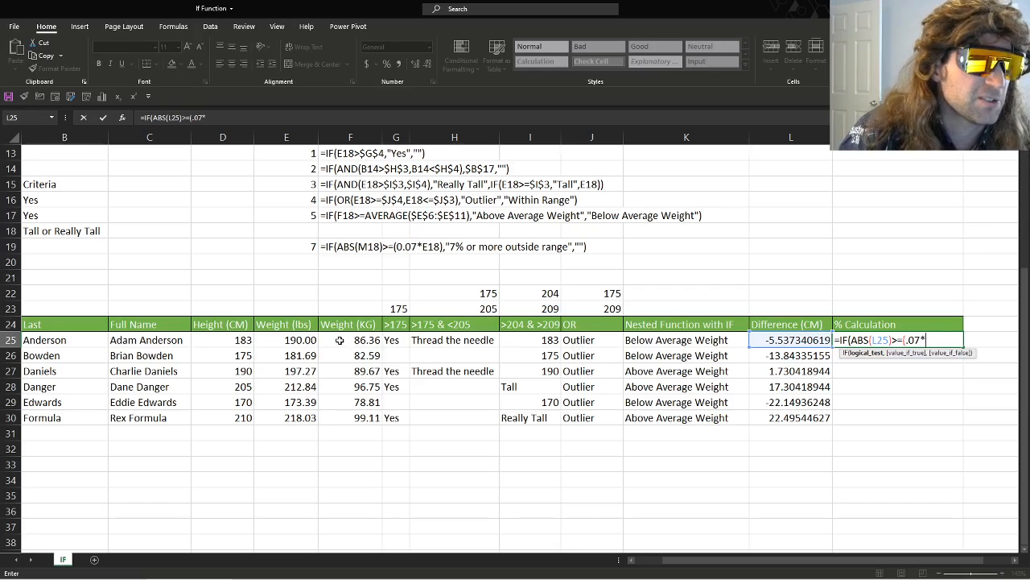
{"action": "left_click", "coordinate": [276, 340]}
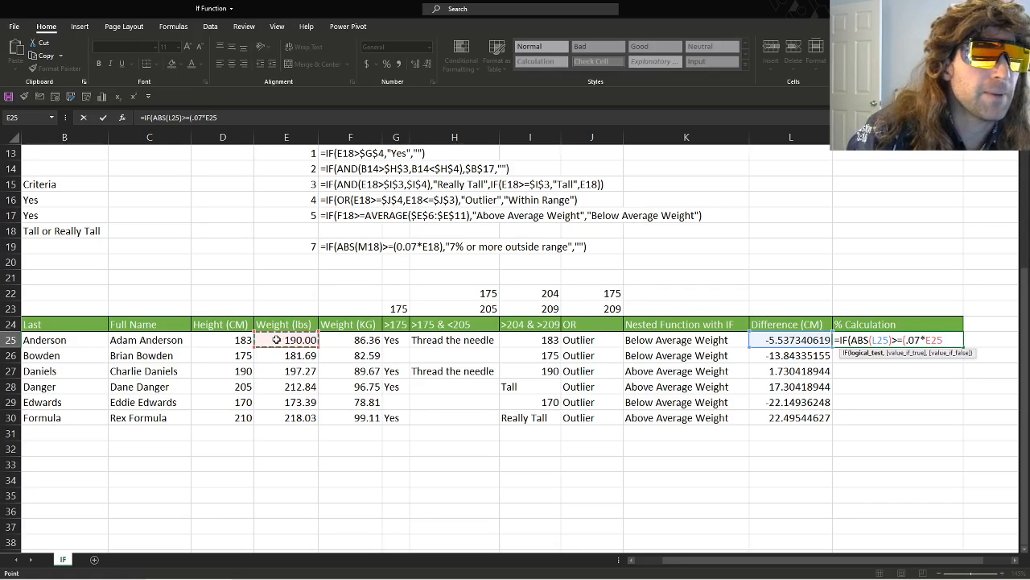
{"action": "type", "text": ")"}
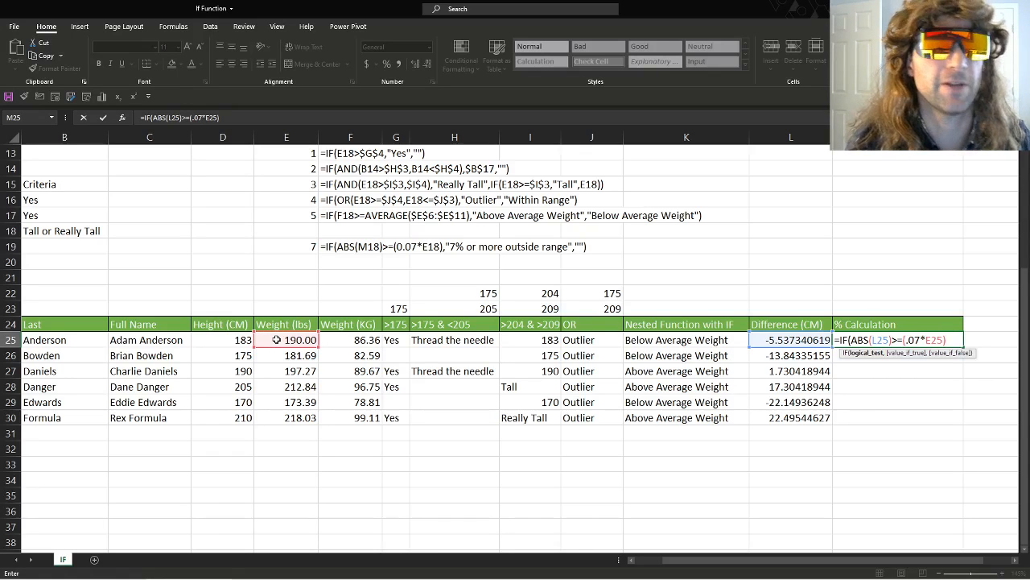
{"action": "type", "text": ","}
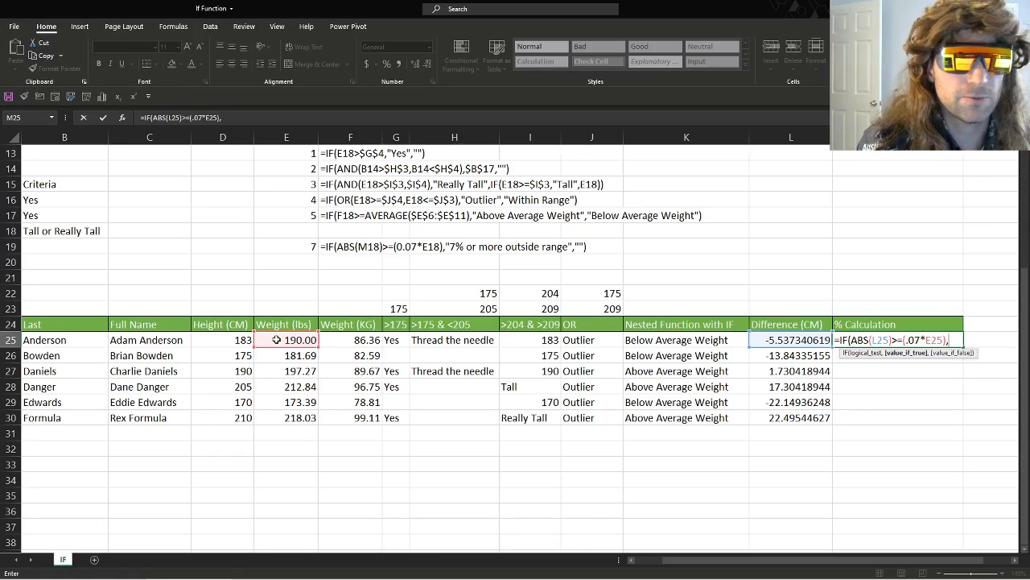
Step: Add "7% or more outside range" as the value if true in the M25 IF formula
{"action": "type", "text": "\"7"}
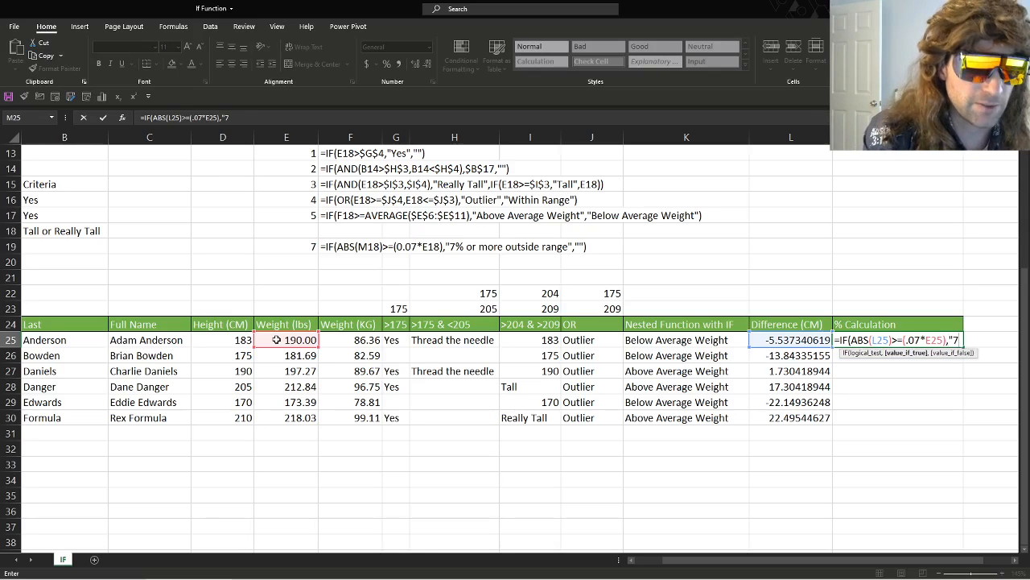
{"action": "type", "text": "%"}
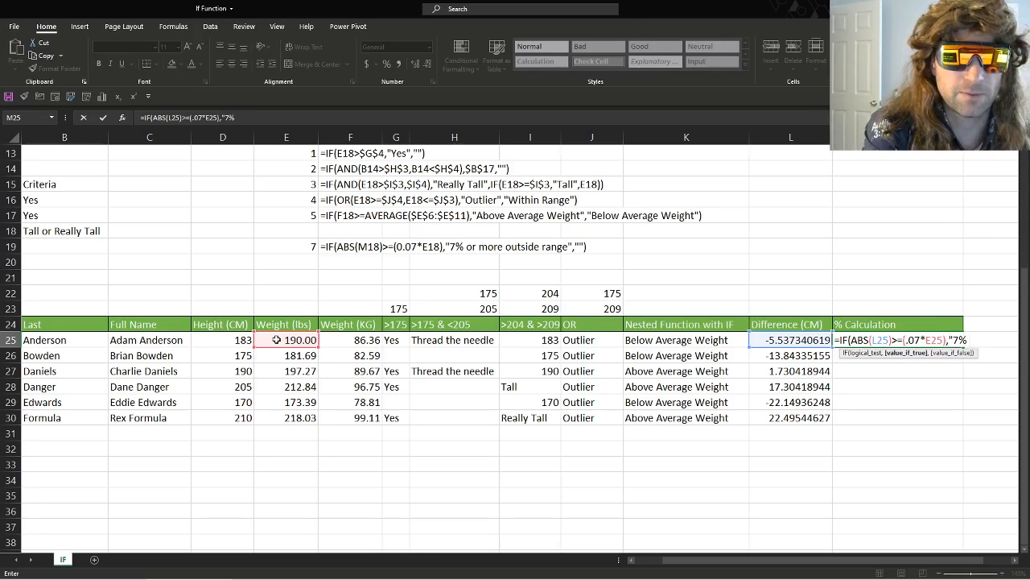
{"action": "type", "text": " or more o"}
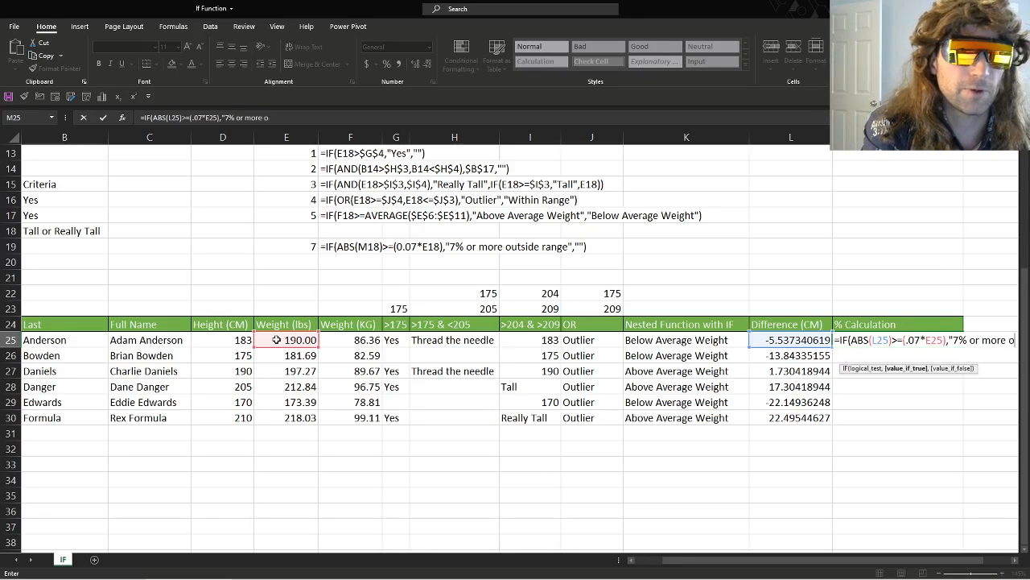
{"action": "type", "text": "utside ra"}
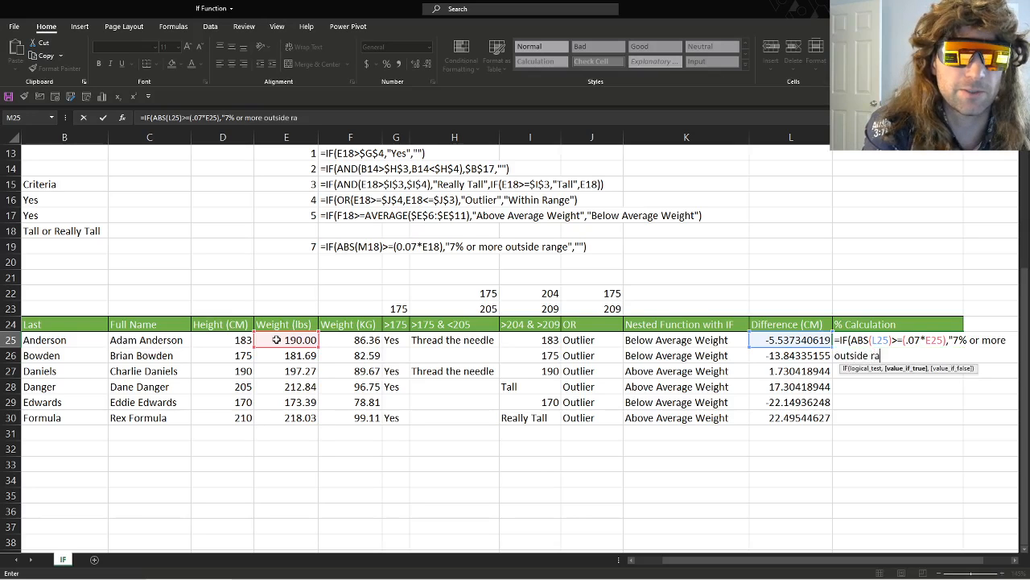
{"action": "type", "text": "nge\","}
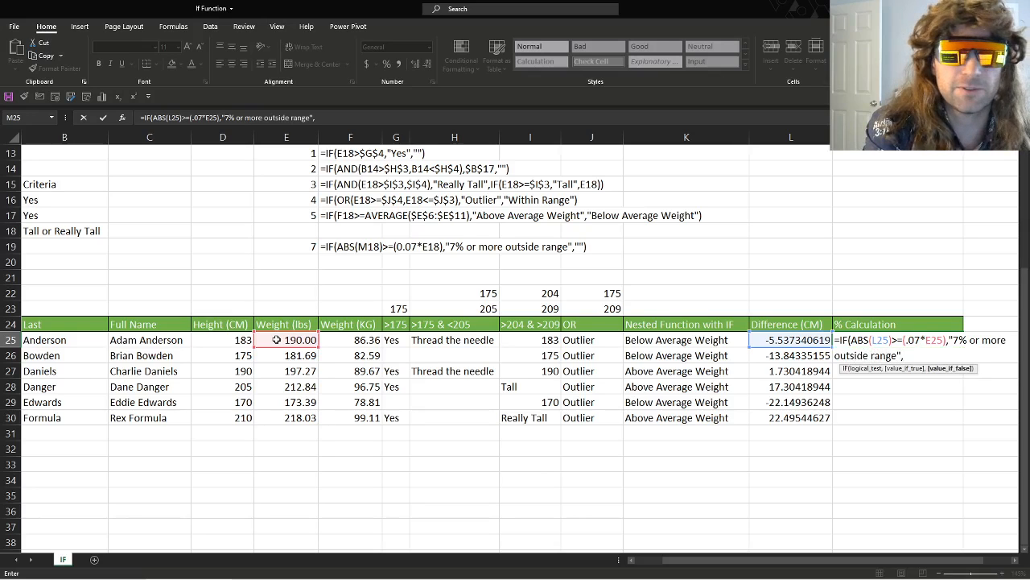
Step: Finish the M25 formula with "Within 7% Paramiter" as the value if false and fill it down through M30
{"action": "type", "text": "\""}
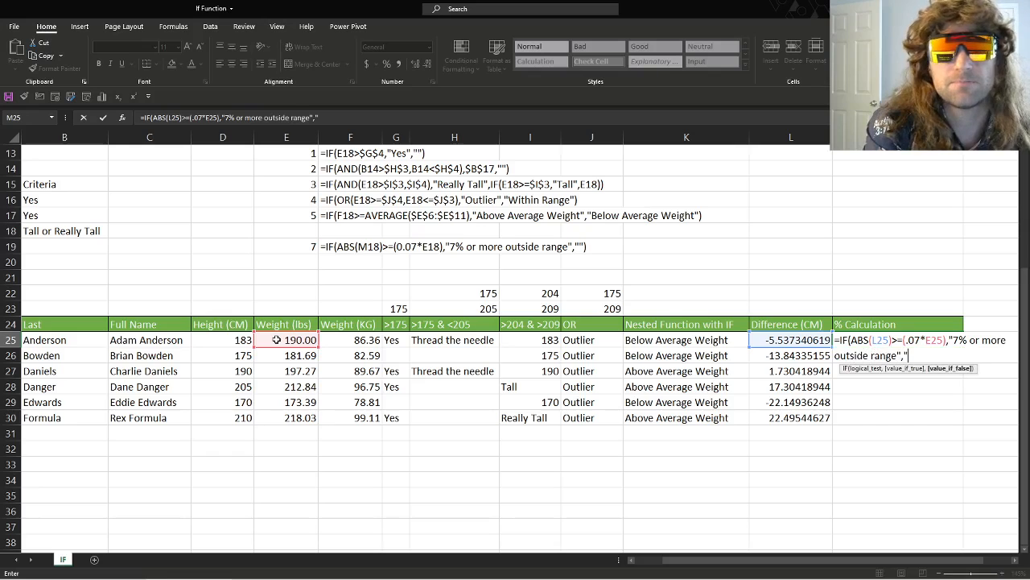
{"action": "type", "text": "Within 7"}
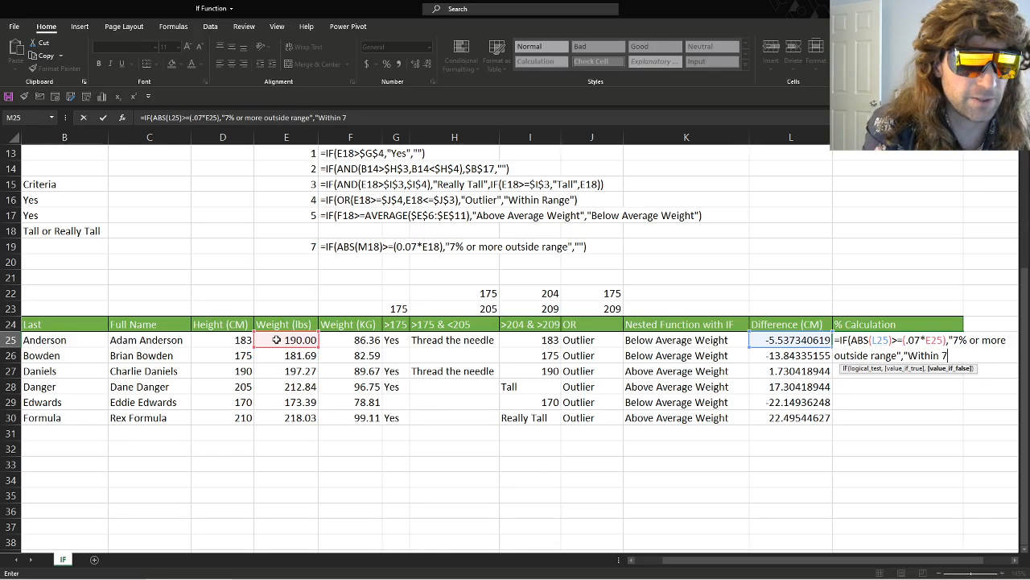
{"action": "type", "text": "% Paramity"}
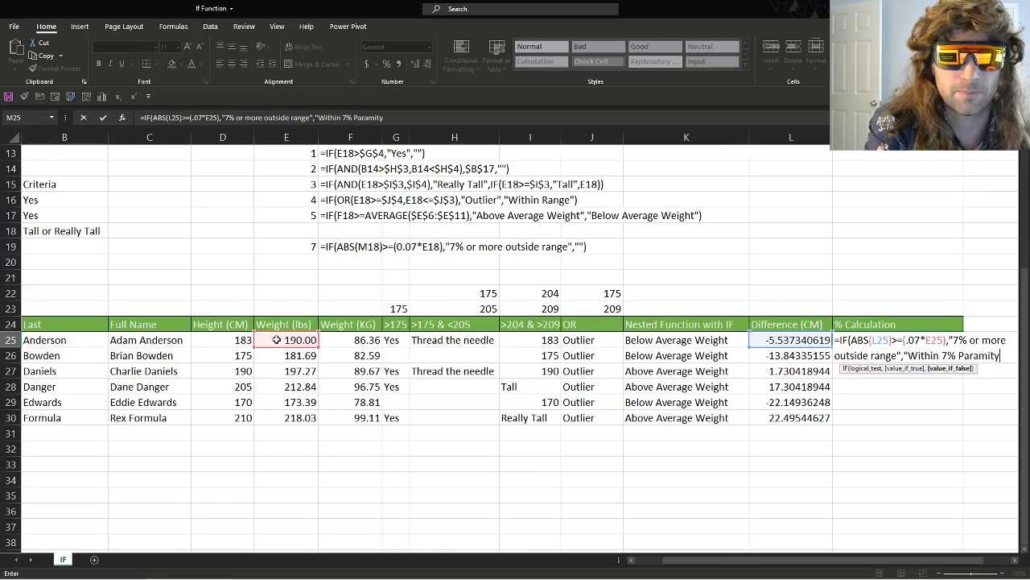
{"action": "key", "text": "BackSpace"}
{"action": "type", "text": "ter\")"}
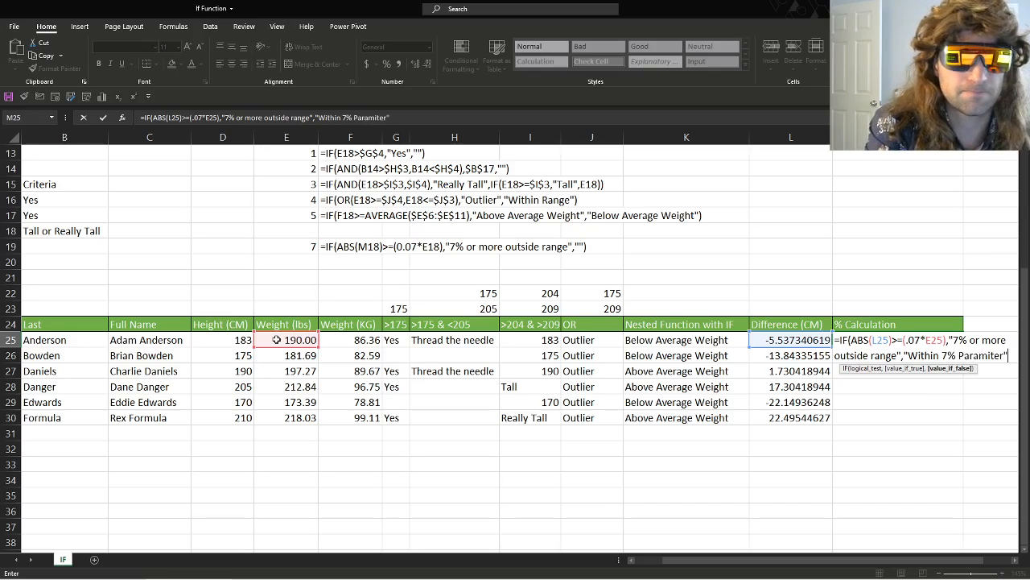
{"action": "key", "text": "Return"}
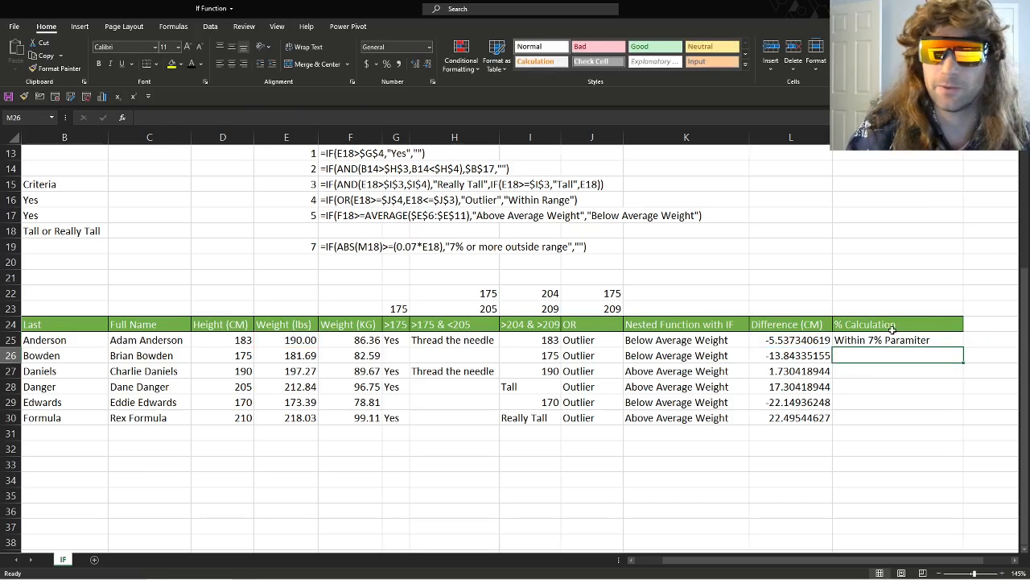
{"action": "left_click", "coordinate": [954, 344]}
{"action": "double_click", "coordinate": [960, 347]}
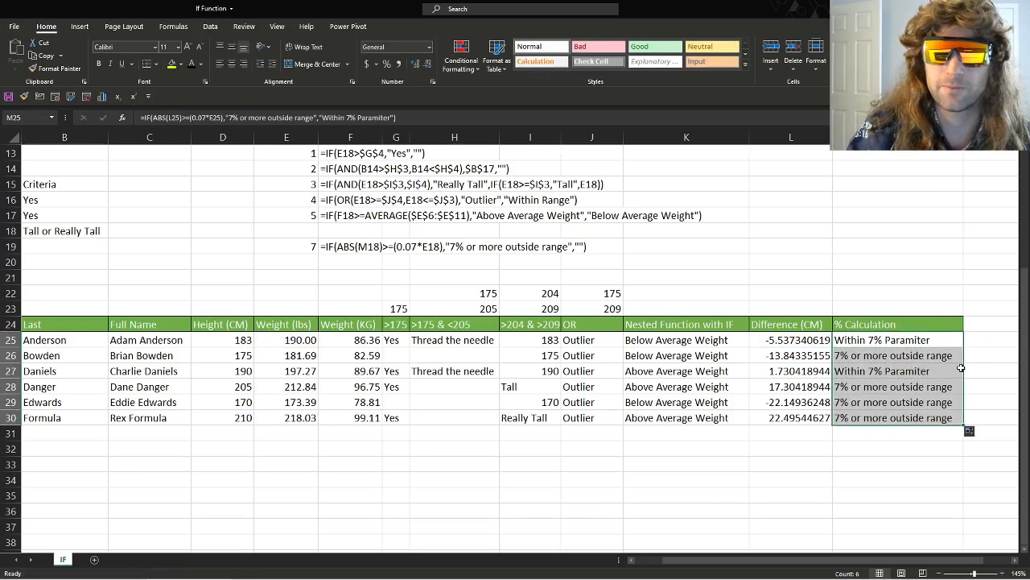
Step: Compare the % Calculation results in M25:M30 with the original table's cells M6 and M8
{"action": "left_click", "coordinate": [894, 355]}
{"action": "left_click_drag", "start_coordinate": [882, 388], "coordinate": [882, 414], "text": "ctrl"}
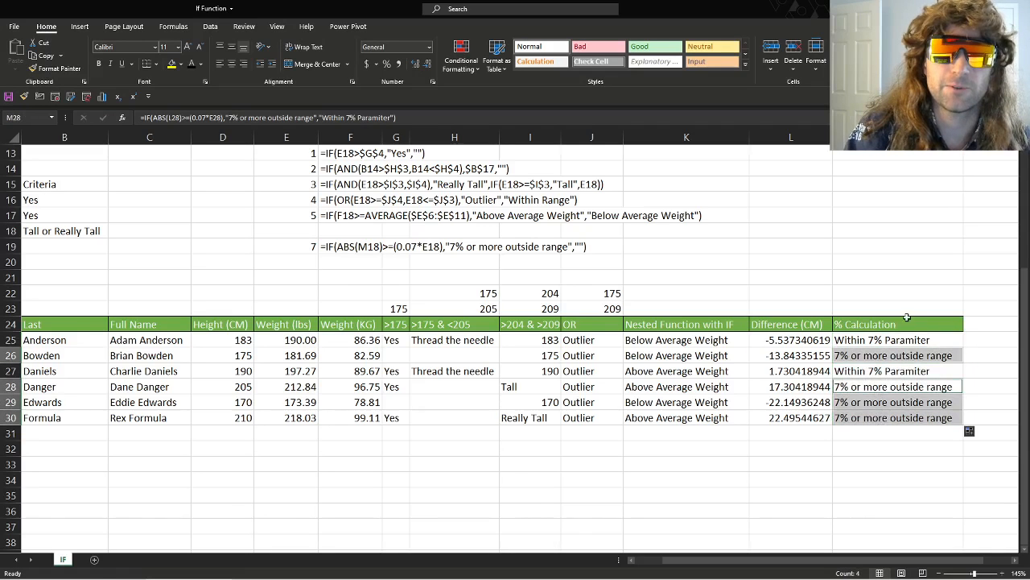
{"action": "scroll", "coordinate": [907, 289], "scroll_direction": "up", "scroll_amount": 4}
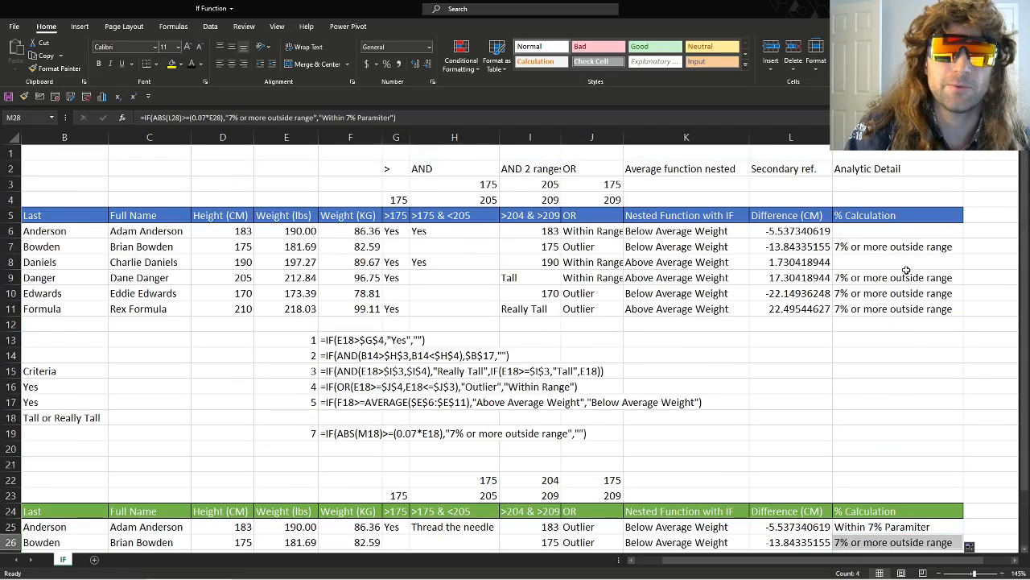
{"action": "left_click", "coordinate": [889, 233]}
{"action": "left_click", "coordinate": [899, 263]}
{"action": "scroll", "coordinate": [899, 263], "scroll_direction": "down", "scroll_amount": 2}
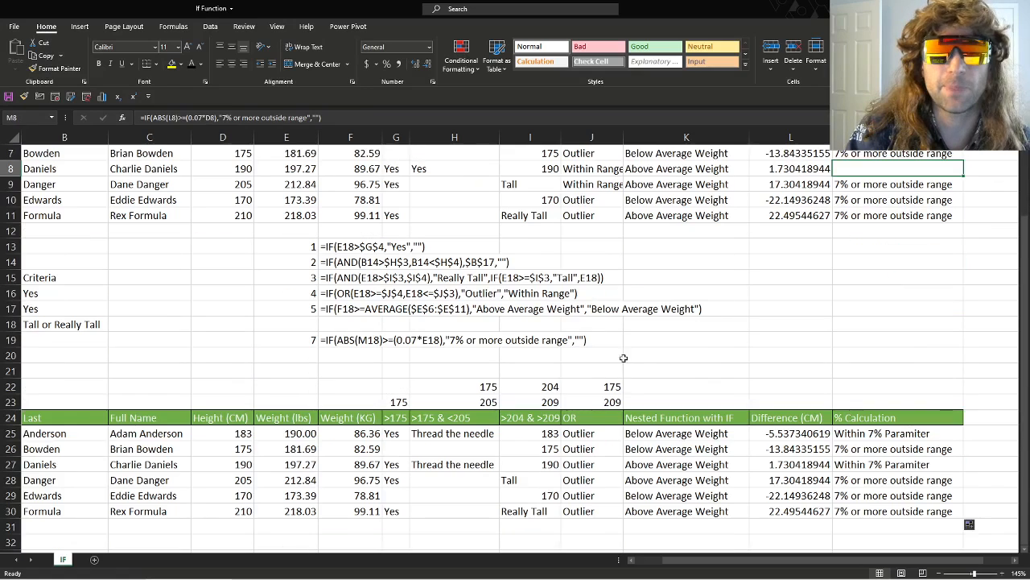
{"action": "left_click", "coordinate": [901, 435]}
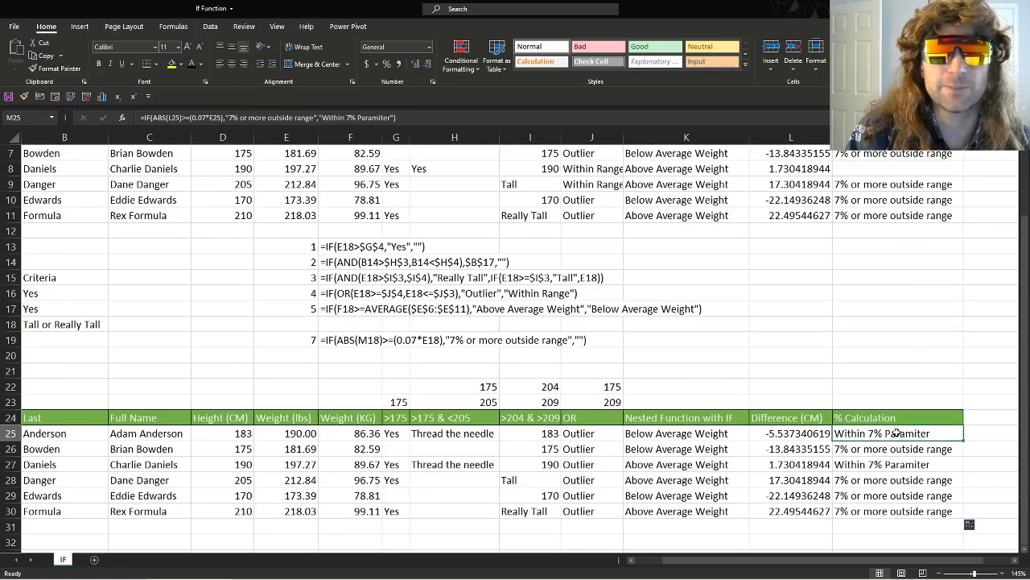
{"action": "left_click", "coordinate": [762, 280]}
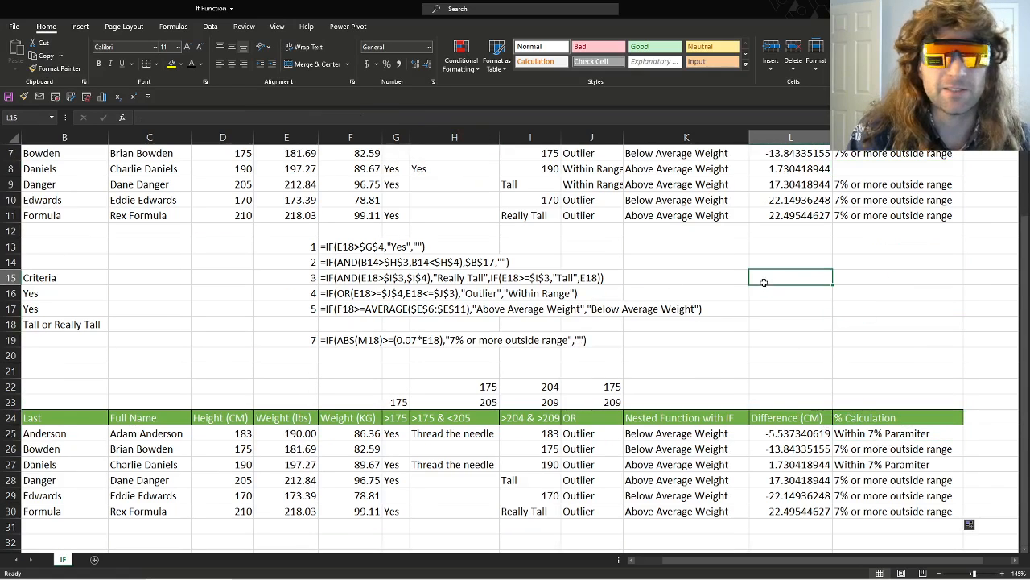